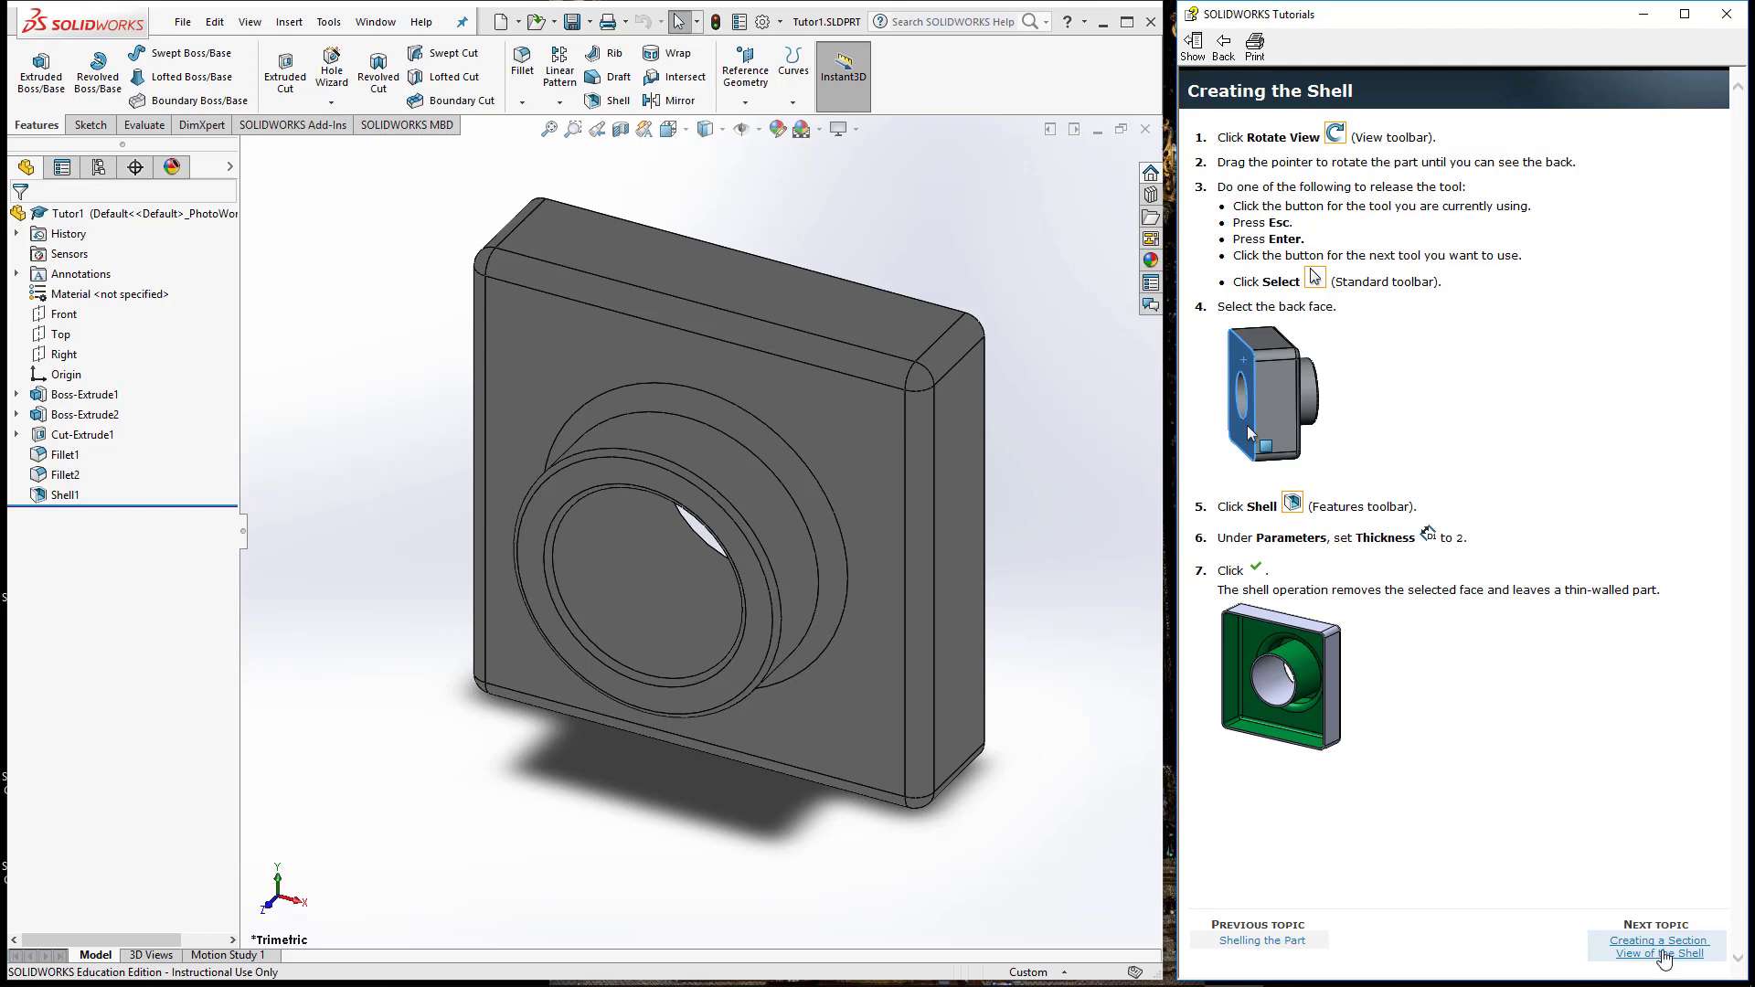
Advance the side tutorial to the 'Creating a Section View of the Shell' page.
{"action": "left_click", "coordinate": [1662, 954]}
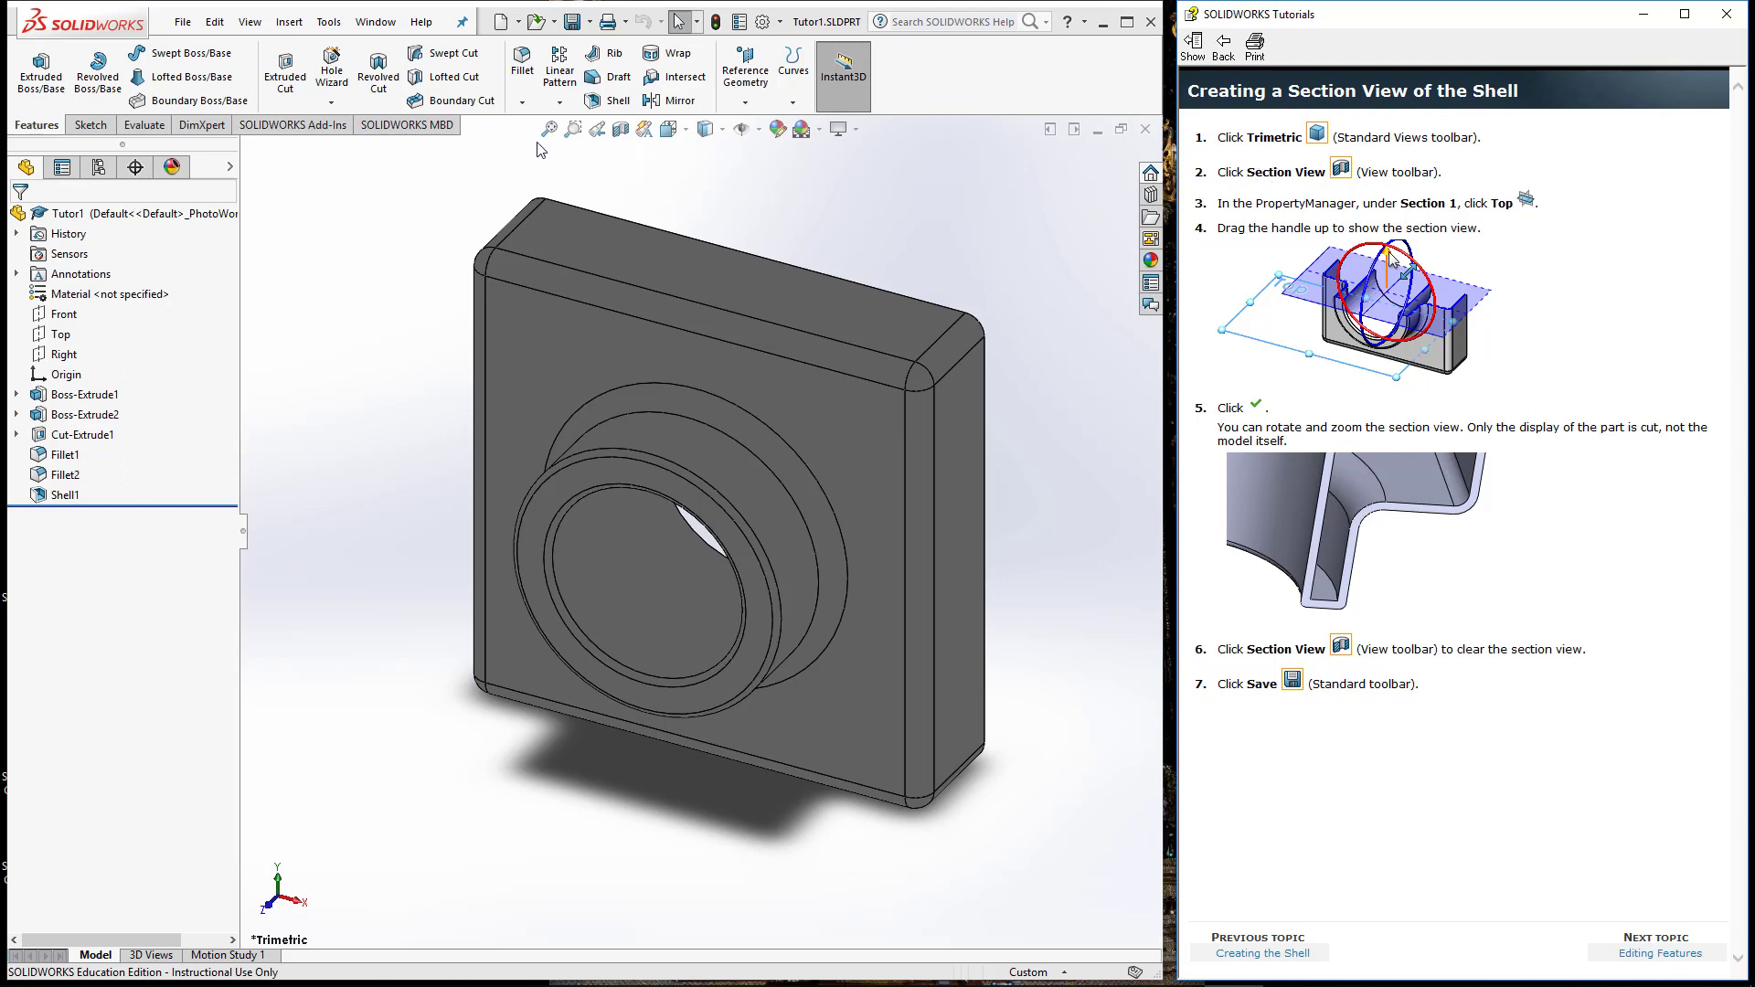
Start a Section View that cuts the part along the Top plane.
{"action": "left_click", "coordinate": [621, 132]}
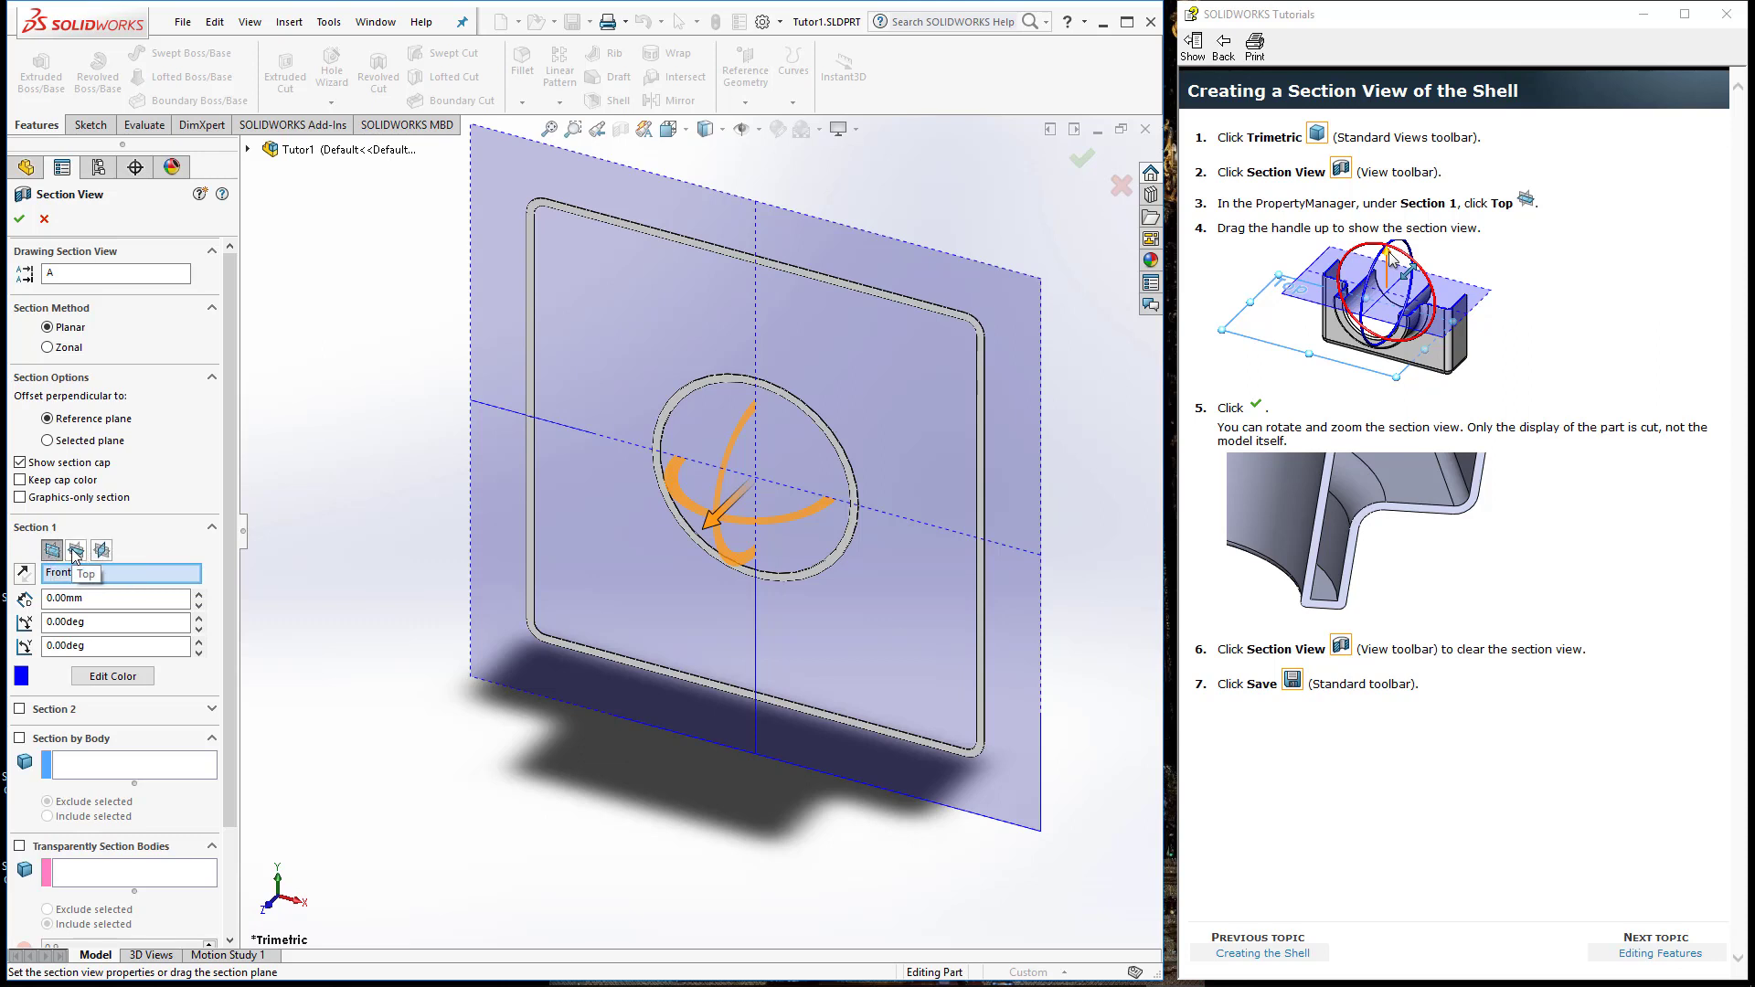
{"action": "left_click", "coordinate": [76, 551]}
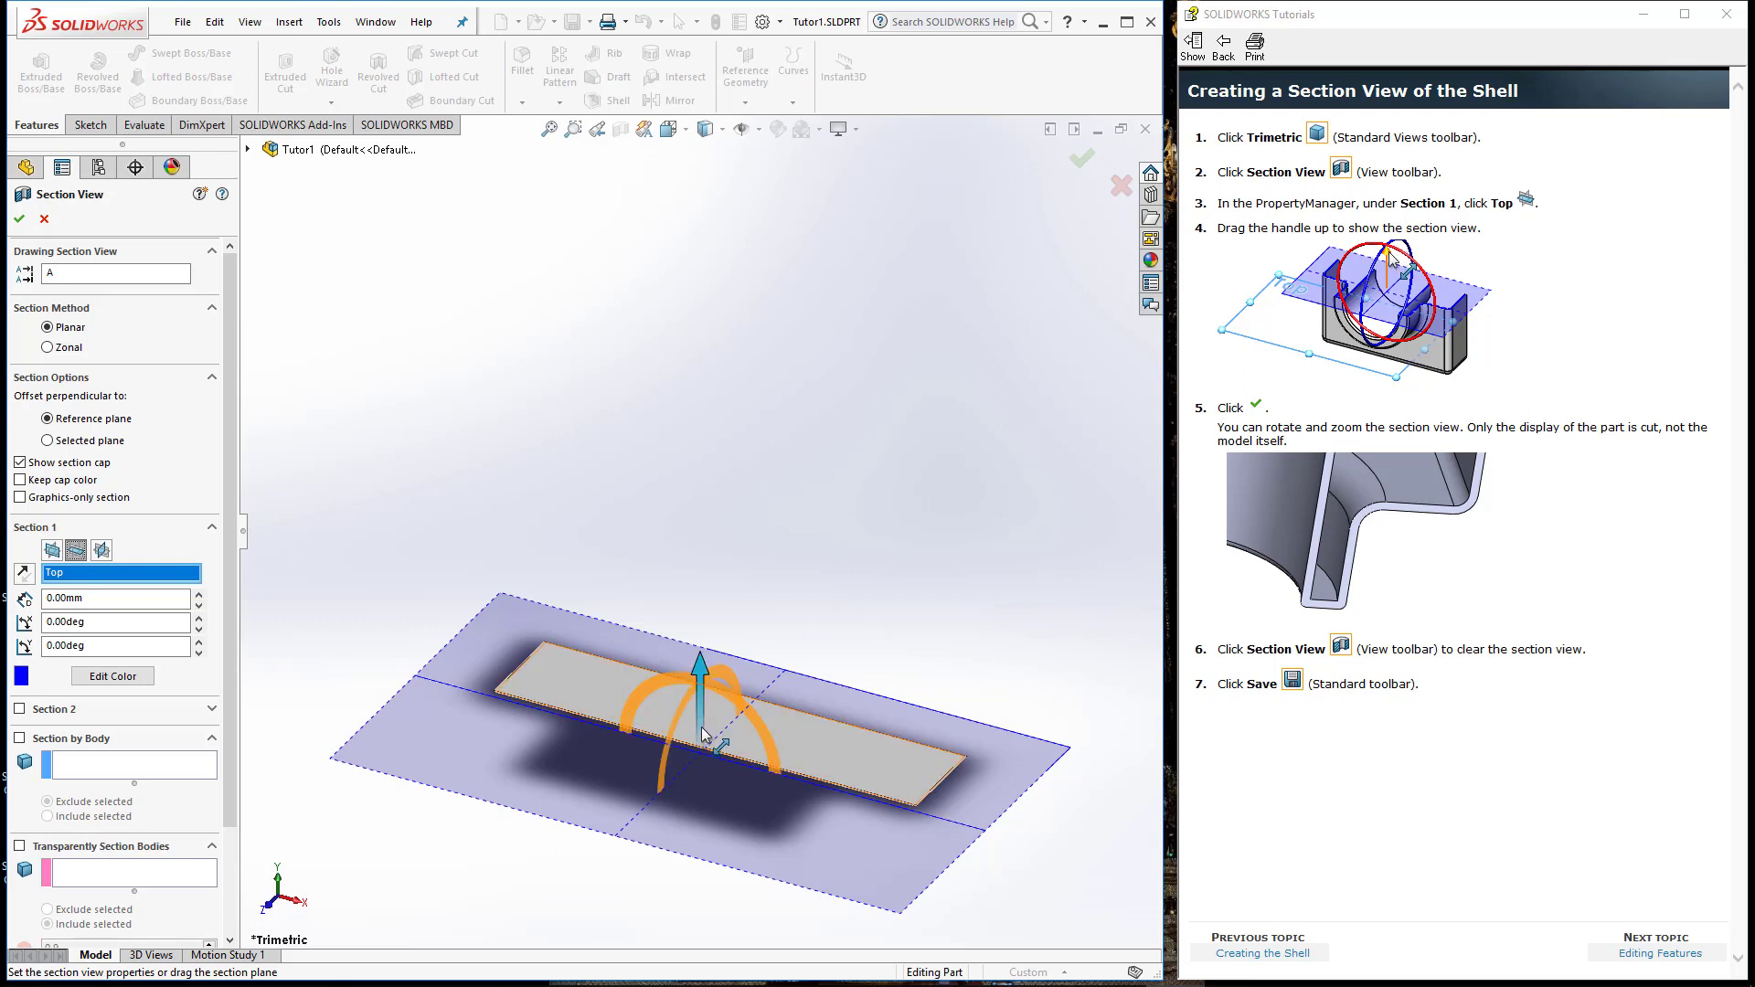
Raise the Top section plane to a 60 mm offset and confirm the section view.
{"action": "mouse_move", "coordinate": [702, 734]}
{"action": "left_mouse_down"}
{"action": "mouse_move", "coordinate": [709, 366]}
{"action": "mouse_move", "coordinate": [668, 574]}
{"action": "mouse_move", "coordinate": [692, 512]}
{"action": "mouse_move", "coordinate": [695, 571]}
{"action": "left_mouse_up"}
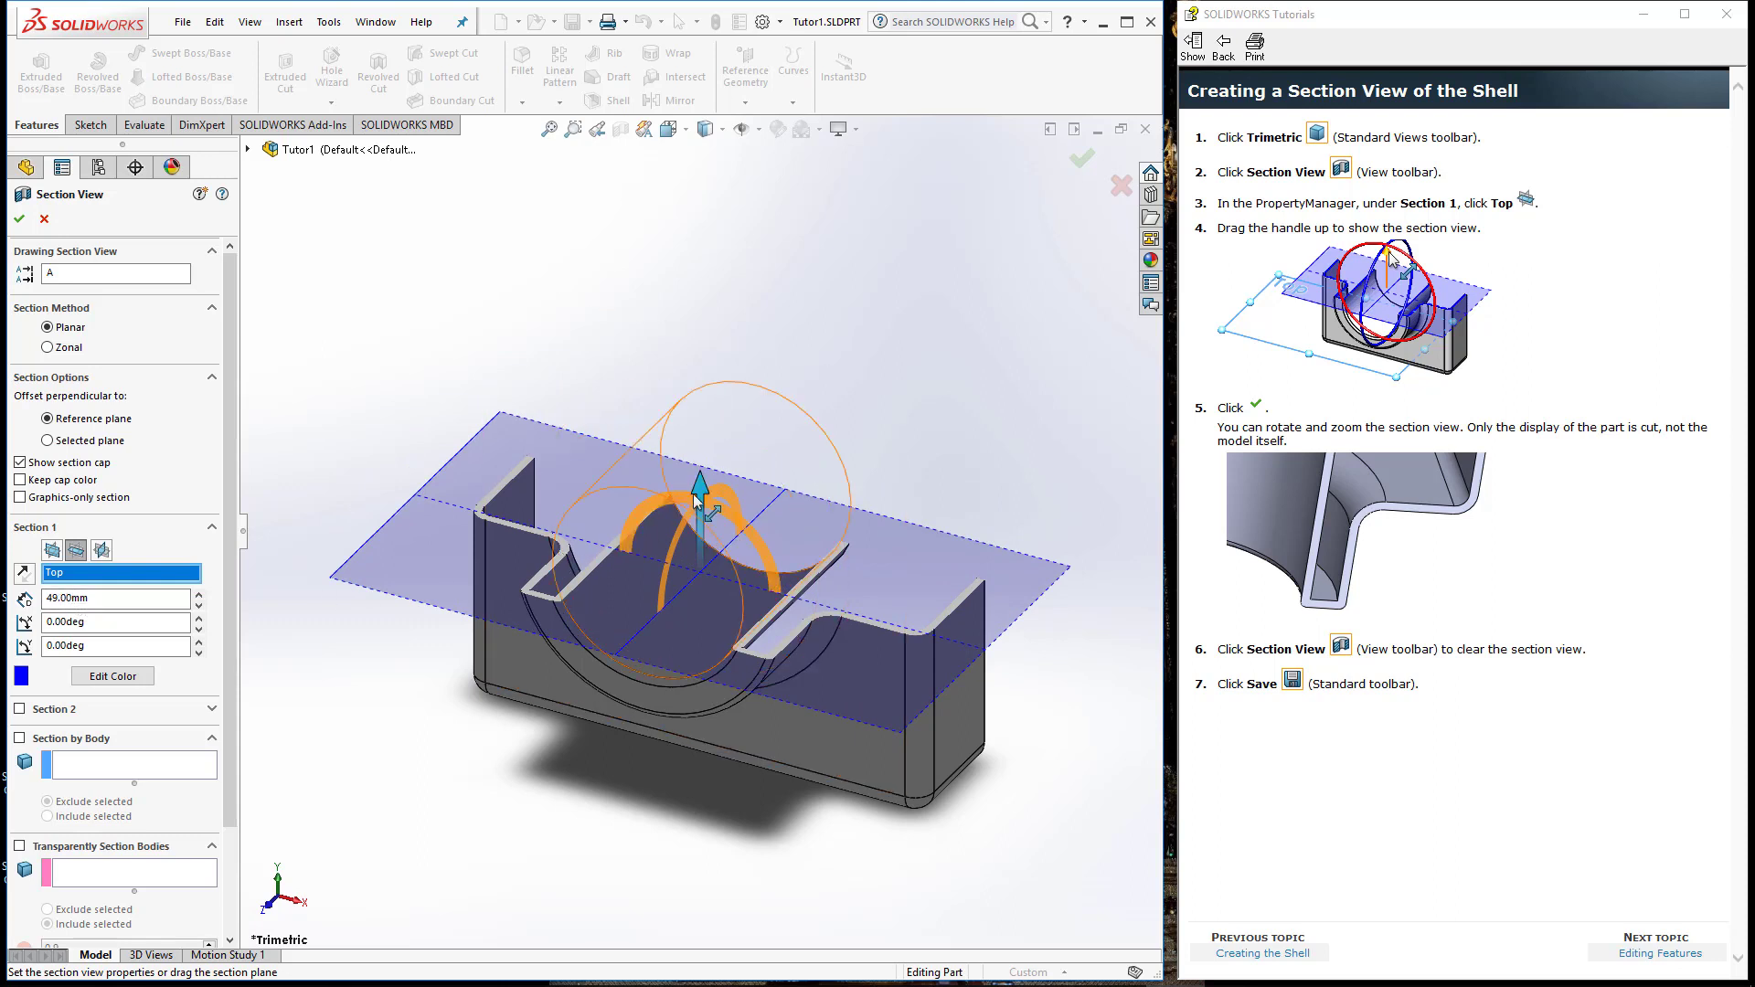
{"action": "left_click", "coordinate": [105, 595]}
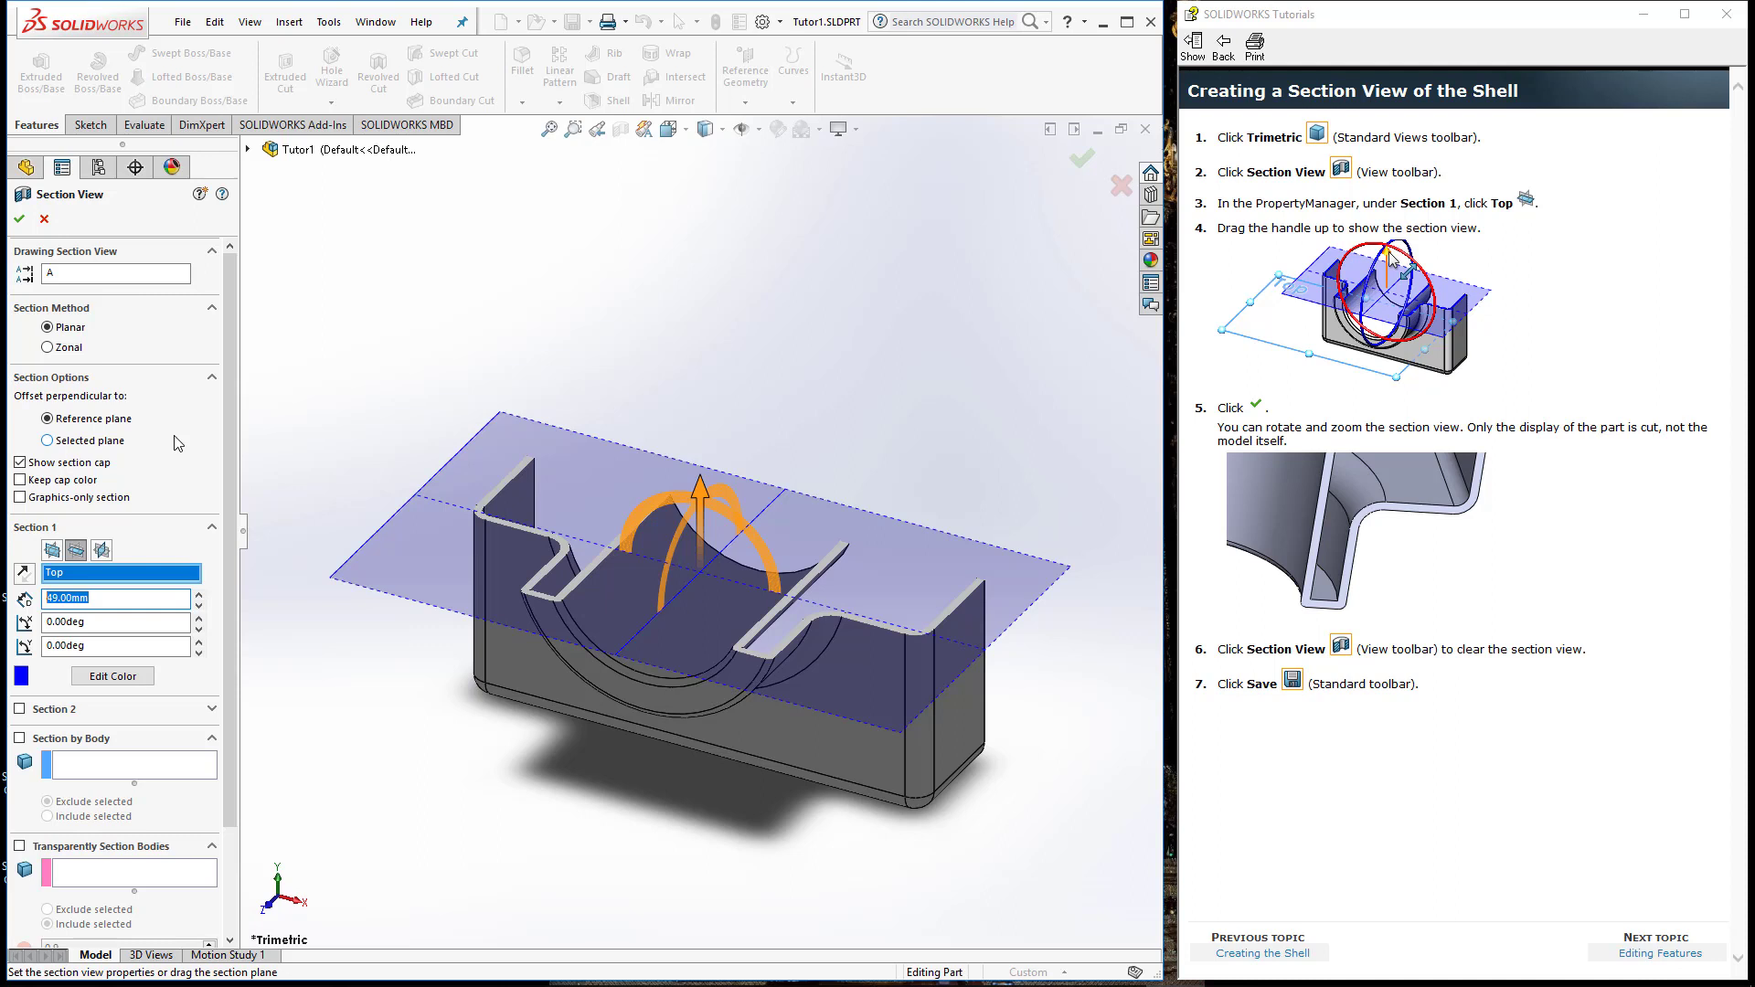
{"action": "type", "text": "60"}
{"action": "key", "text": "Return"}
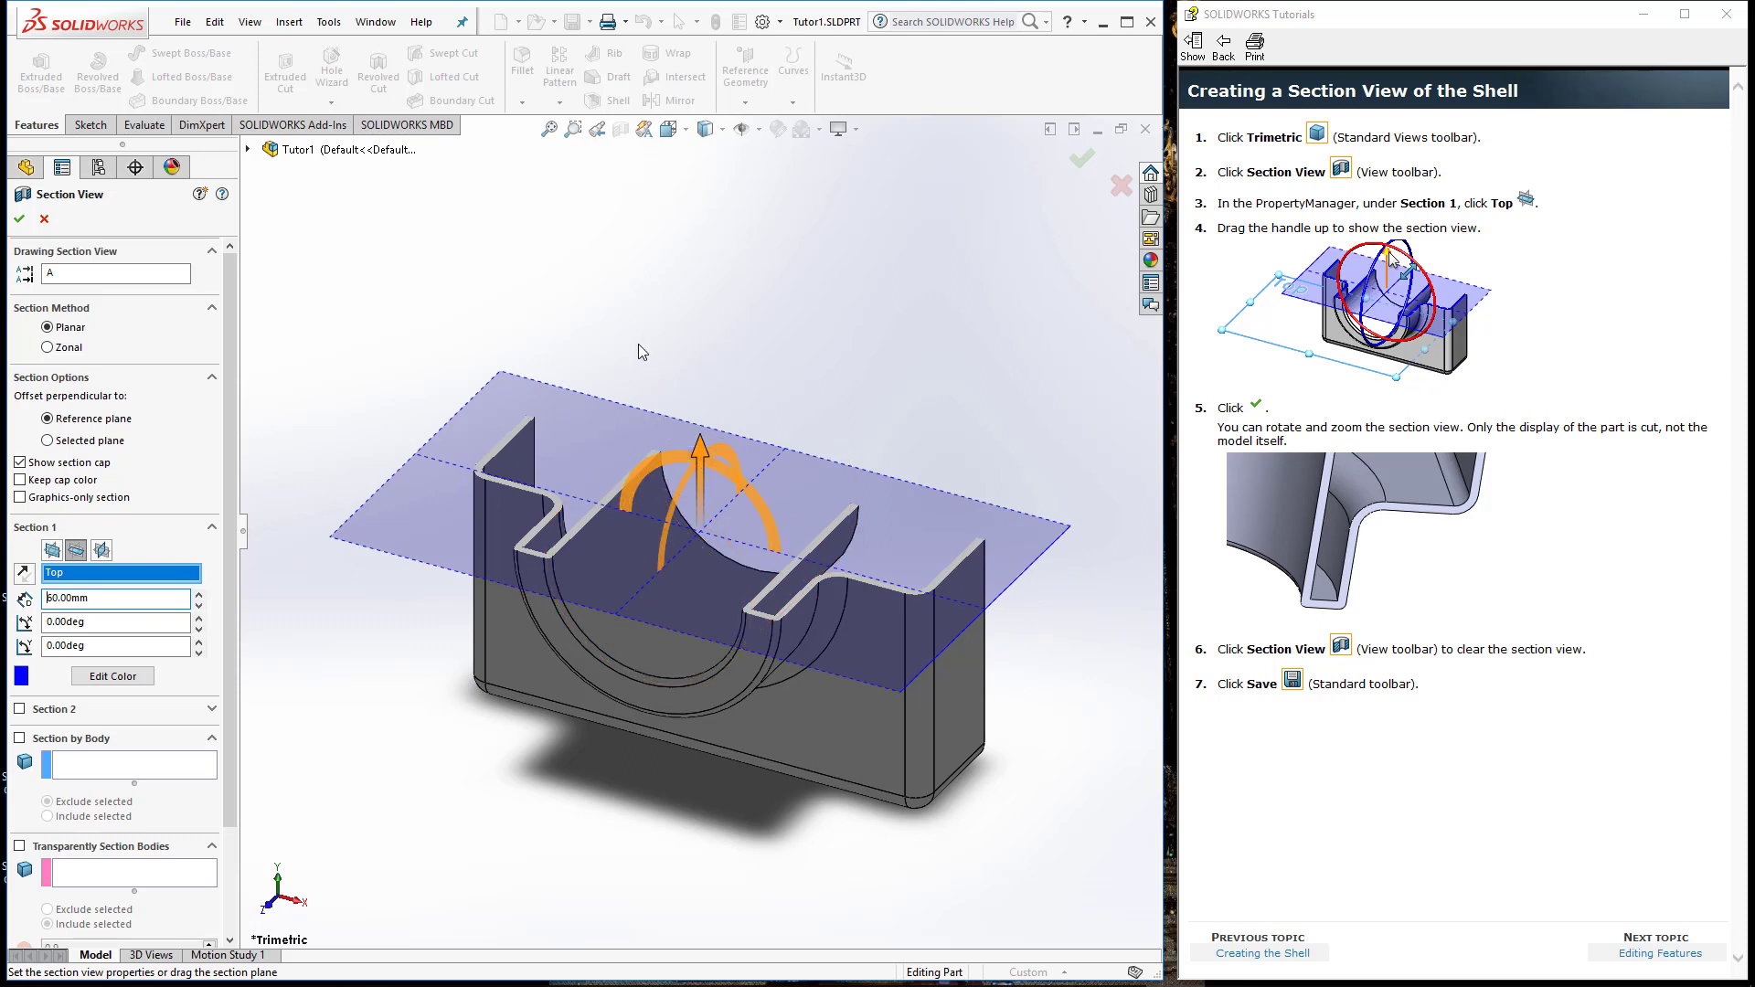
{"action": "left_click", "coordinate": [44, 219]}
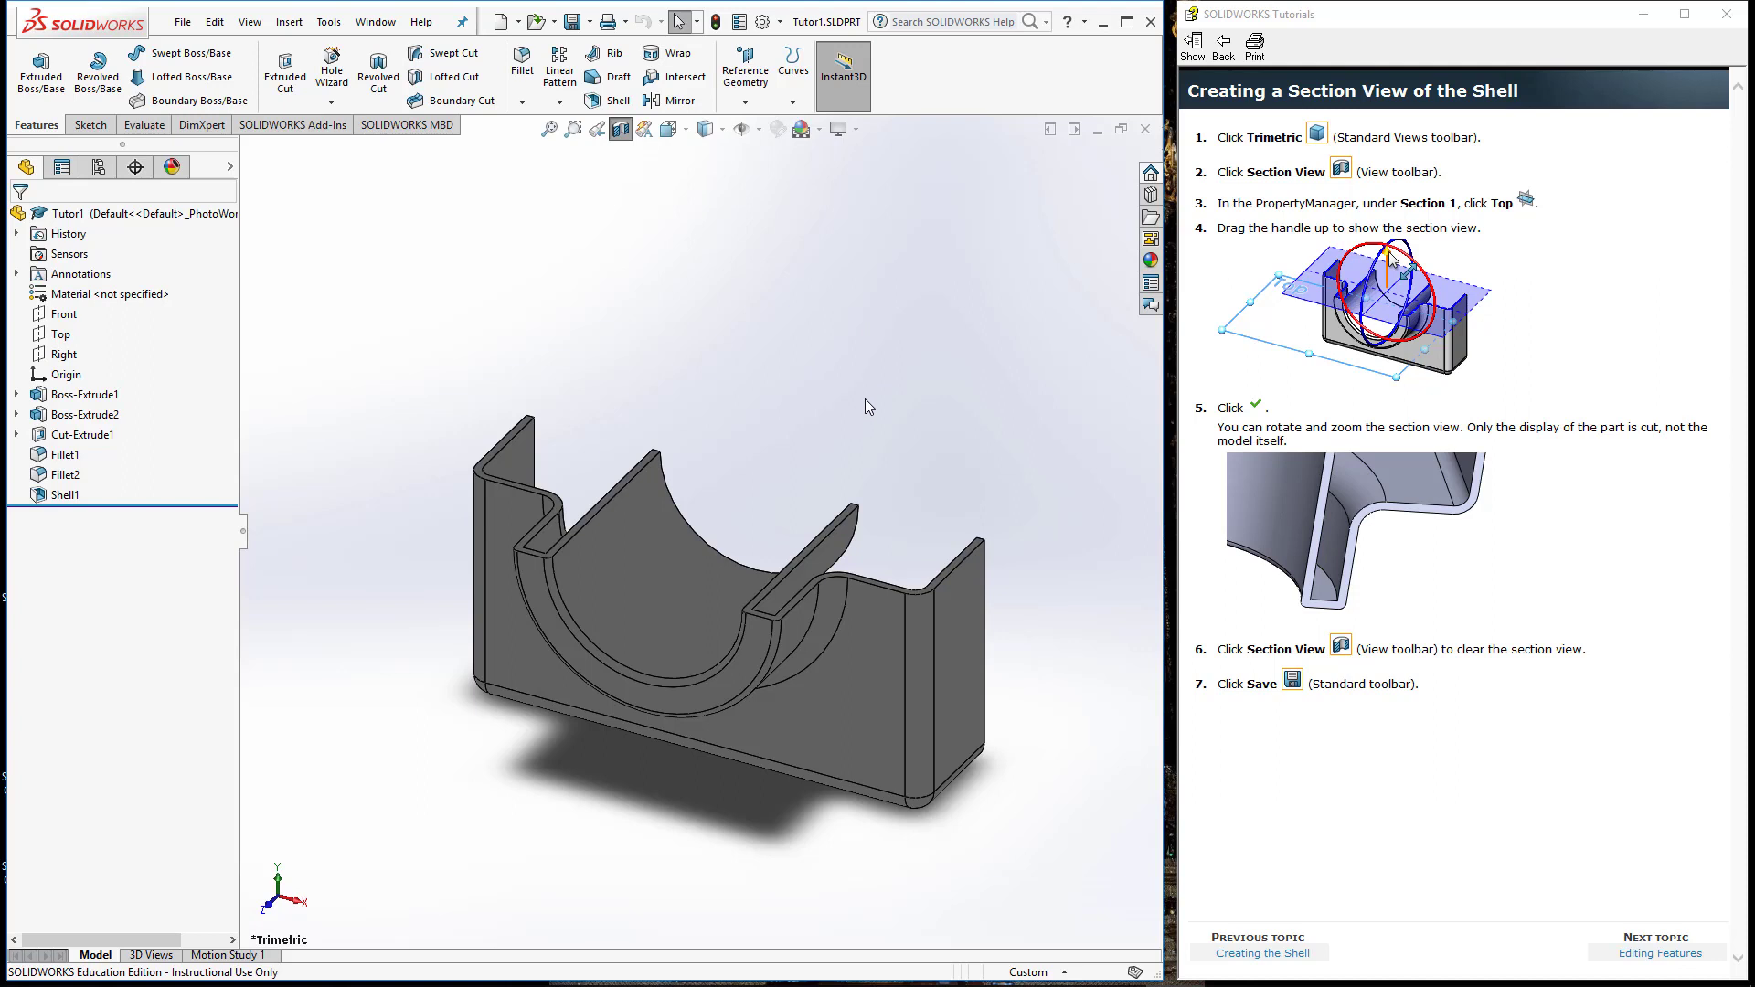
Orbit and zoom around the sectioned shell to inspect the semicircular cutout and underside.
{"action": "mouse_move", "coordinate": [865, 398]}
{"action": "middle_mouse_down"}
{"action": "mouse_move", "coordinate": [676, 463]}
{"action": "mouse_move", "coordinate": [619, 685]}
{"action": "middle_mouse_up"}
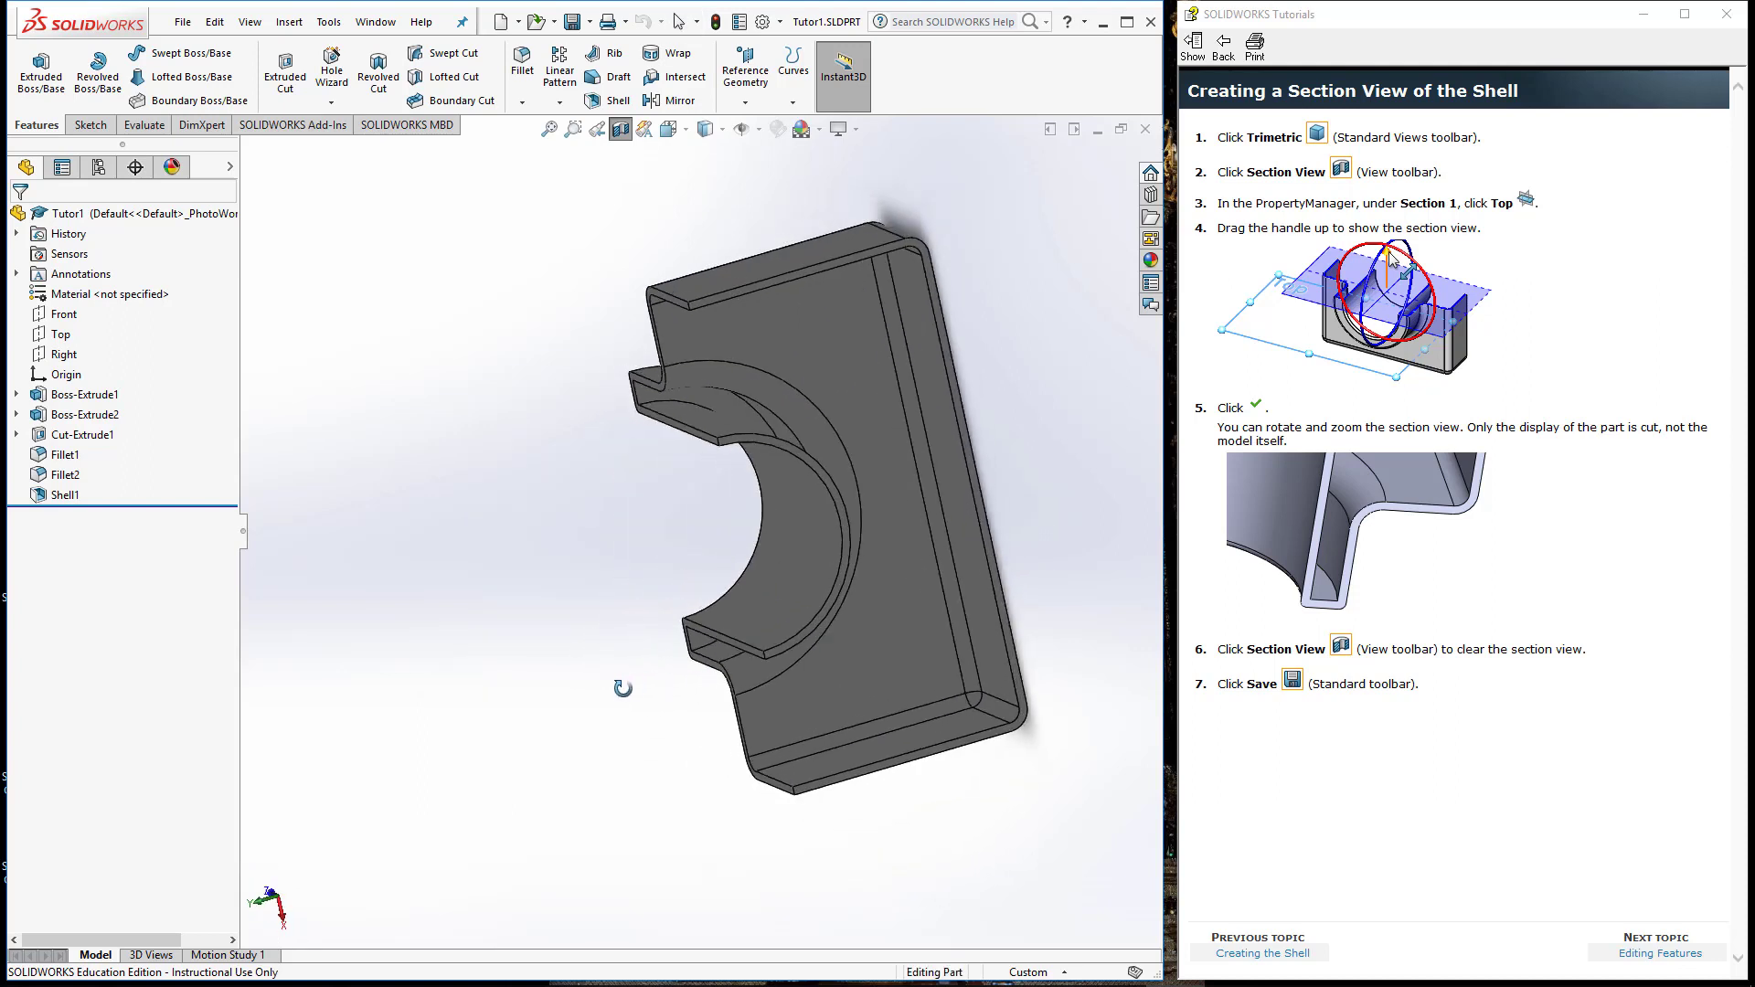
{"action": "mouse_move", "coordinate": [785, 292]}
{"action": "middle_mouse_down"}
{"action": "mouse_move", "coordinate": [800, 357]}
{"action": "mouse_move", "coordinate": [680, 530]}
{"action": "mouse_move", "coordinate": [578, 541]}
{"action": "mouse_move", "coordinate": [692, 255]}
{"action": "mouse_move", "coordinate": [419, 344]}
{"action": "mouse_move", "coordinate": [423, 281]}
{"action": "middle_mouse_up"}
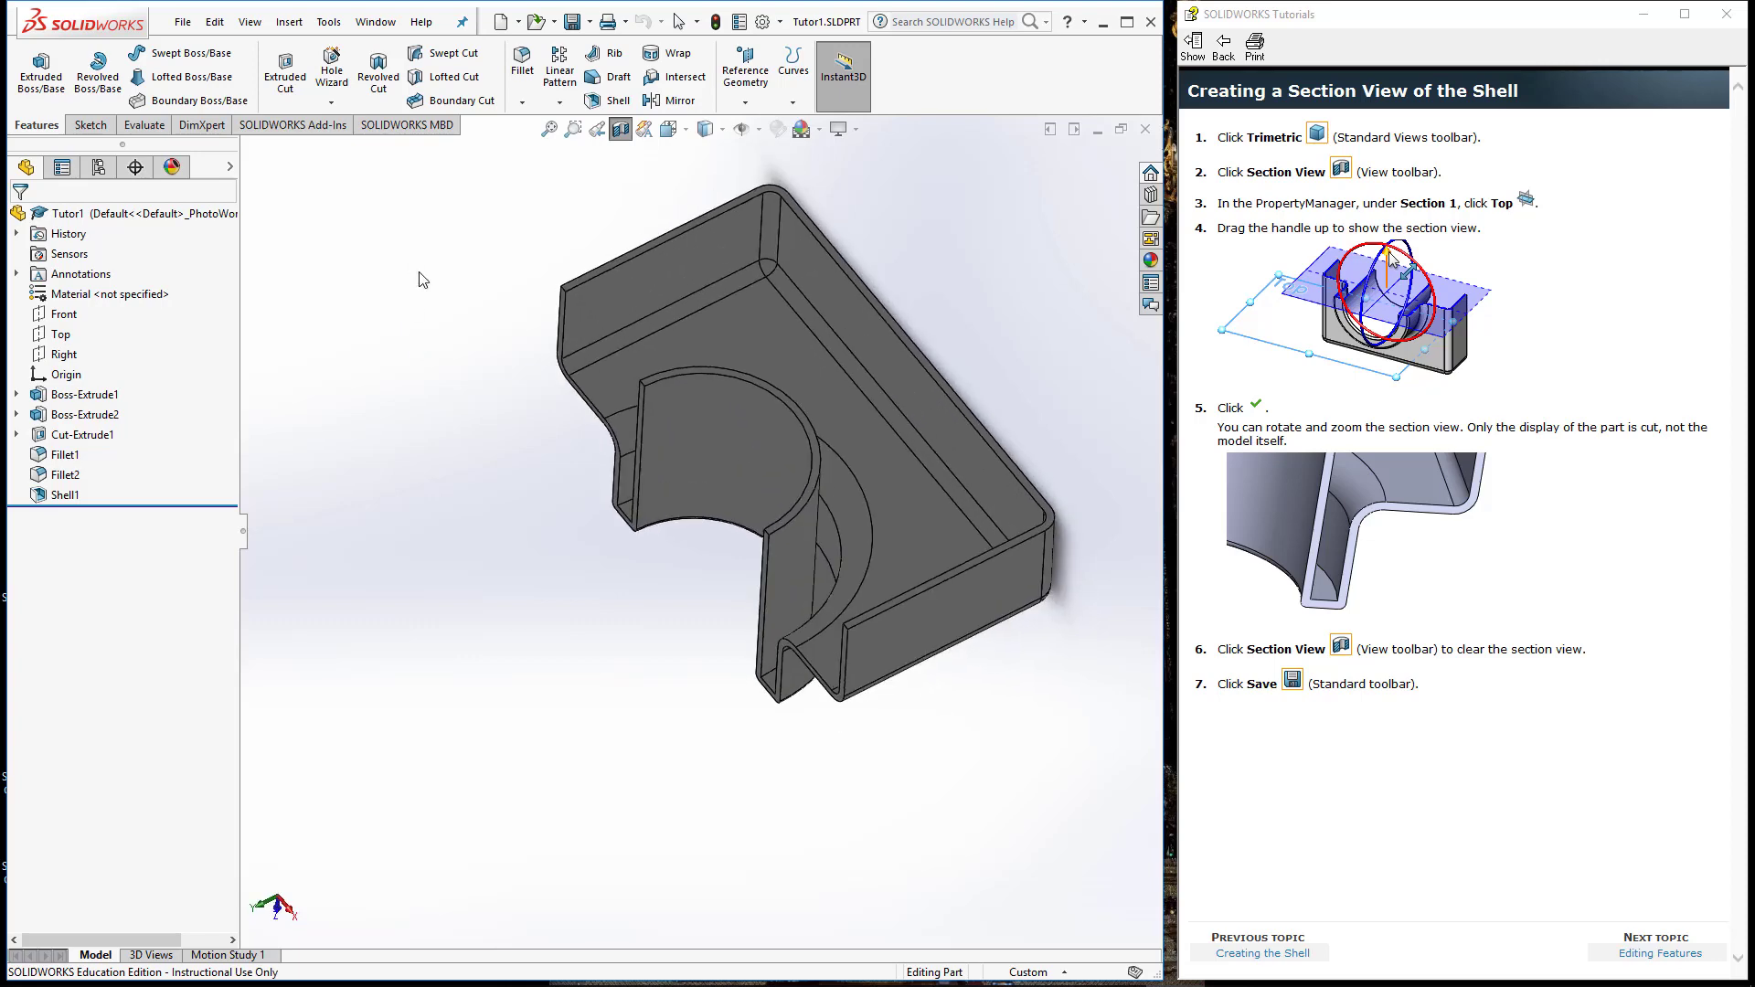
{"action": "mouse_move", "coordinate": [700, 605]}
{"action": "middle_mouse_down"}
{"action": "mouse_move", "coordinate": [867, 501]}
{"action": "mouse_move", "coordinate": [659, 421]}
{"action": "mouse_move", "coordinate": [447, 395]}
{"action": "mouse_move", "coordinate": [617, 476]}
{"action": "mouse_move", "coordinate": [403, 524]}
{"action": "mouse_move", "coordinate": [400, 653]}
{"action": "mouse_move", "coordinate": [508, 735]}
{"action": "mouse_move", "coordinate": [808, 600]}
{"action": "mouse_move", "coordinate": [612, 800]}
{"action": "mouse_move", "coordinate": [498, 752]}
{"action": "mouse_move", "coordinate": [506, 640]}
{"action": "mouse_move", "coordinate": [663, 423]}
{"action": "mouse_move", "coordinate": [736, 380]}
{"action": "mouse_move", "coordinate": [803, 399]}
{"action": "mouse_move", "coordinate": [672, 567]}
{"action": "mouse_move", "coordinate": [628, 711]}
{"action": "mouse_move", "coordinate": [592, 721]}
{"action": "middle_mouse_up"}
{"action": "middle_click_drag", "start_coordinate": [781, 437], "coordinate": [803, 552]}
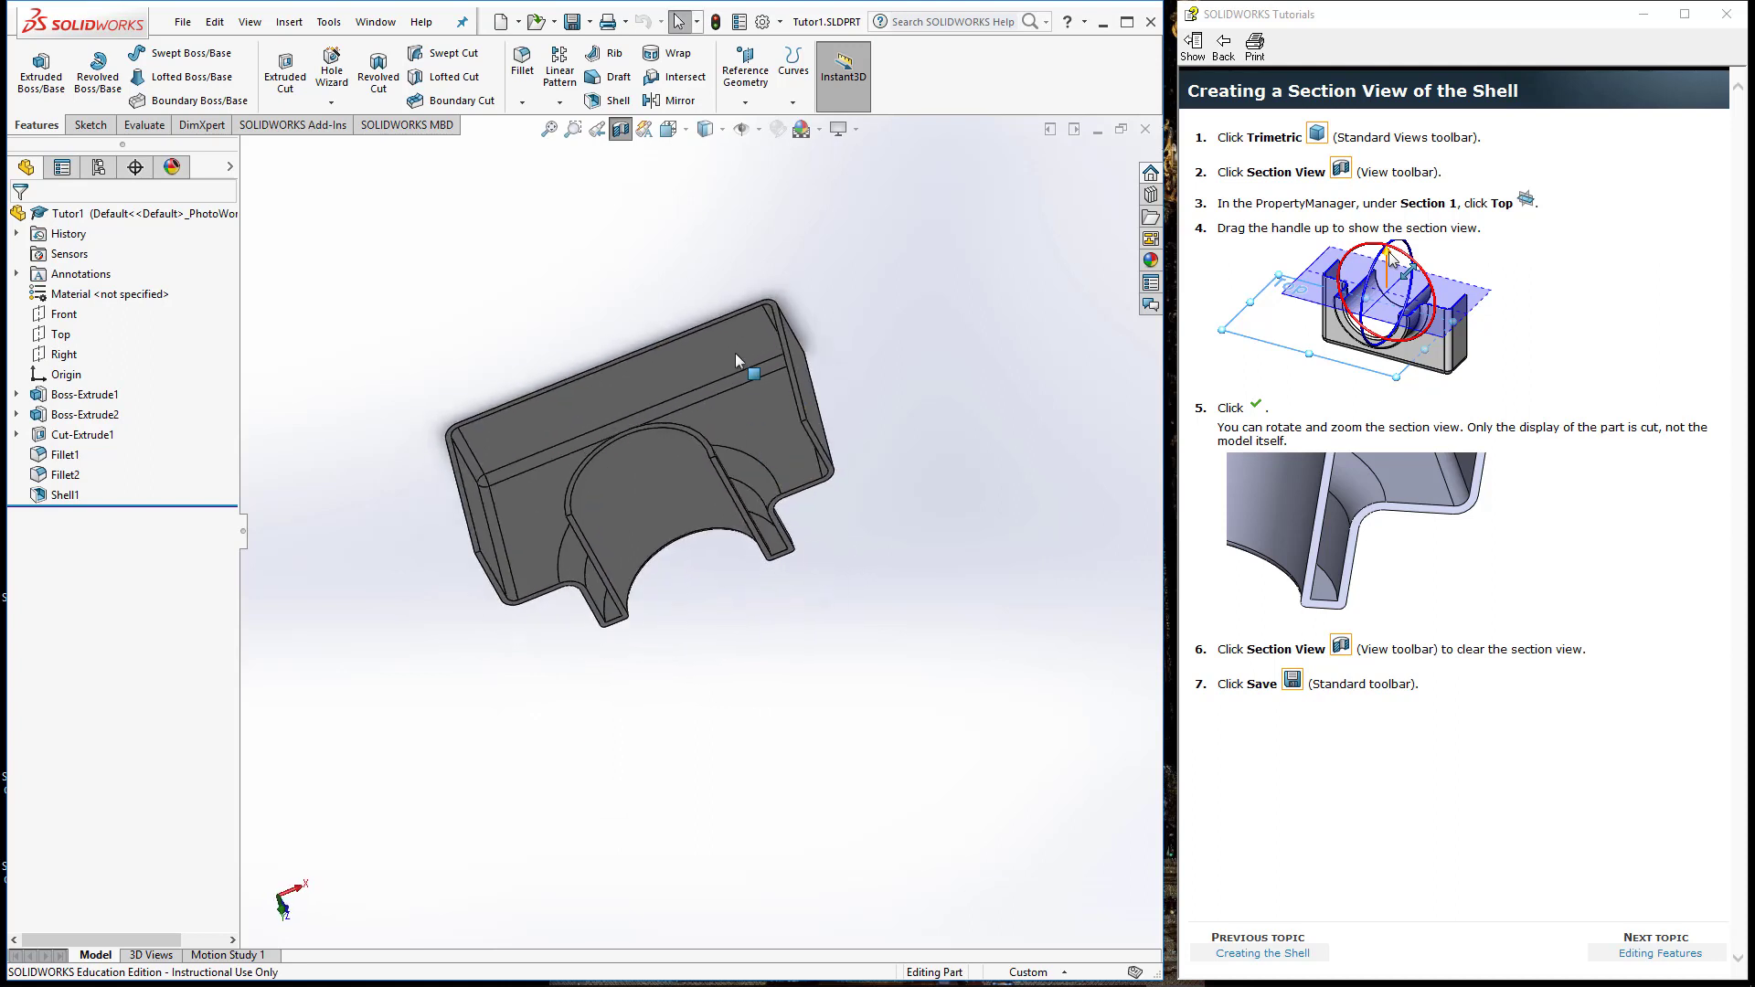
{"action": "mouse_move", "coordinate": [737, 353]}
{"action": "middle_mouse_down"}
{"action": "mouse_move", "coordinate": [843, 301]}
{"action": "mouse_move", "coordinate": [869, 364]}
{"action": "mouse_move", "coordinate": [674, 275]}
{"action": "mouse_move", "coordinate": [792, 266]}
{"action": "middle_mouse_up"}
{"action": "mouse_move", "coordinate": [602, 440]}
{"action": "middle_mouse_down"}
{"action": "mouse_move", "coordinate": [497, 243]}
{"action": "mouse_move", "coordinate": [411, 365]}
{"action": "mouse_move", "coordinate": [441, 420]}
{"action": "mouse_move", "coordinate": [548, 403]}
{"action": "mouse_move", "coordinate": [584, 376]}
{"action": "mouse_move", "coordinate": [532, 377]}
{"action": "middle_mouse_up"}
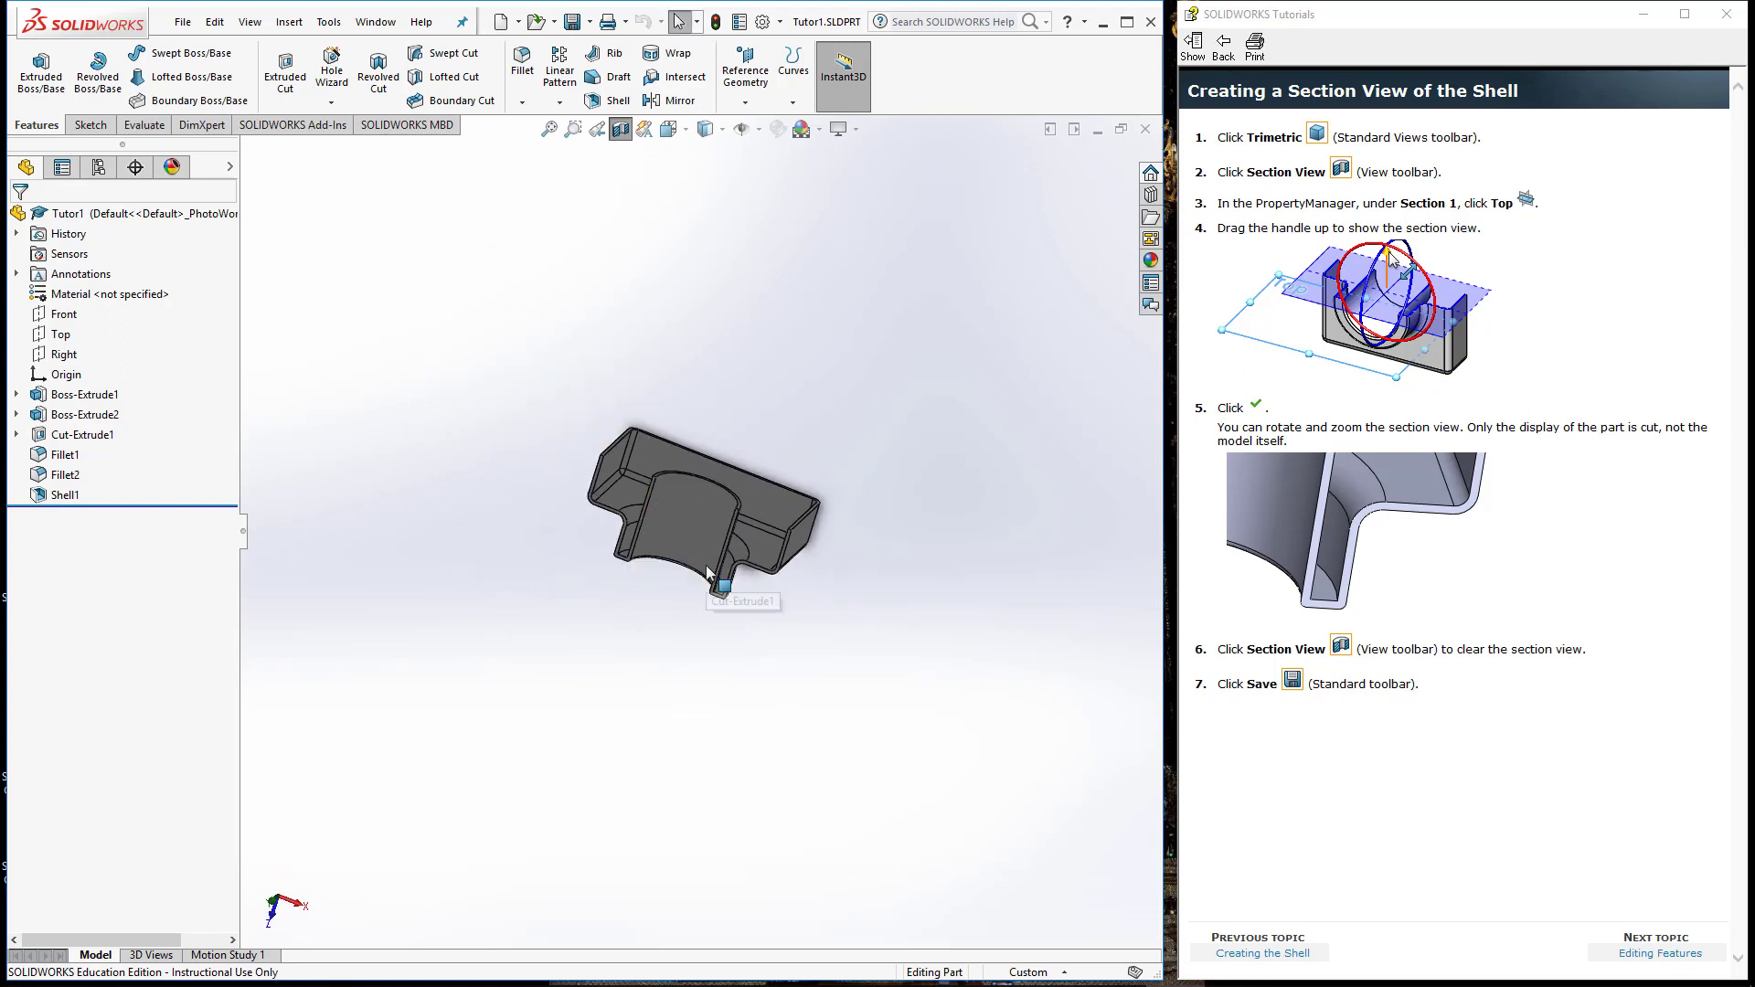
{"action": "scroll", "coordinate": [717, 548], "scroll_direction": "down", "scroll_amount": 3}
{"action": "scroll", "coordinate": [722, 545], "scroll_direction": "down", "scroll_amount": 3}
{"action": "middle_click_drag", "start_coordinate": [590, 592], "coordinate": [618, 568]}
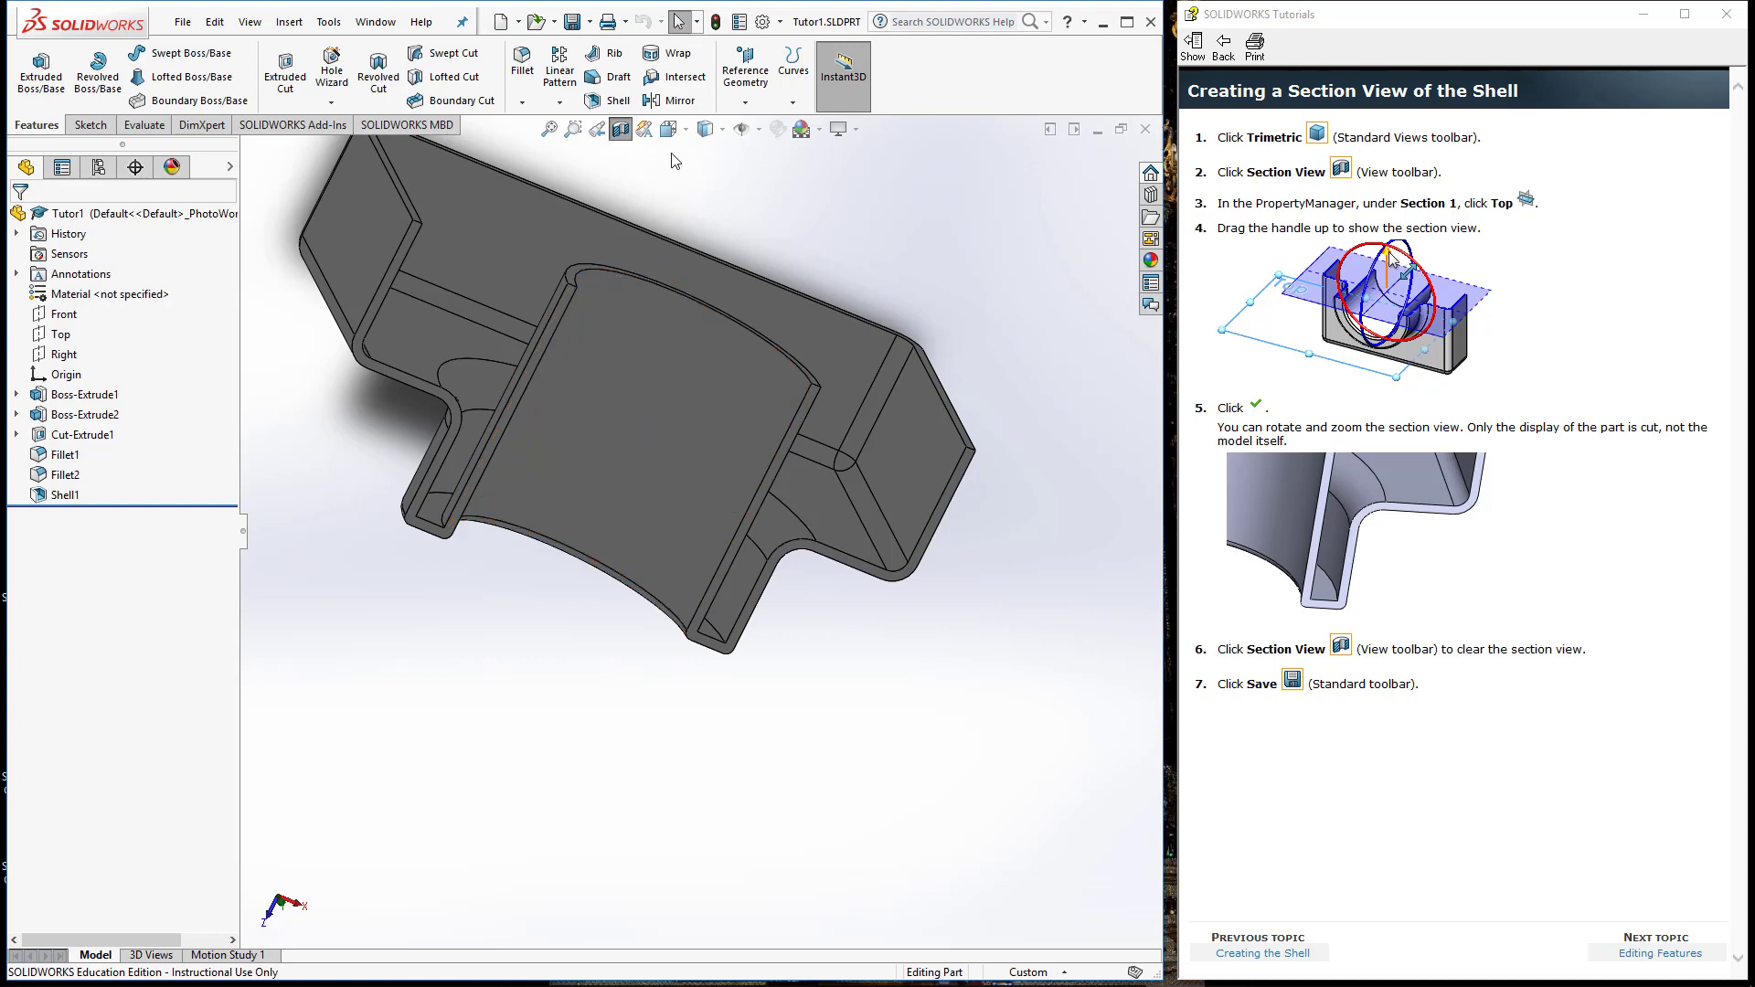
Return the sectioned part to the Trimetric view and save it.
{"action": "left_click", "coordinate": [686, 131]}
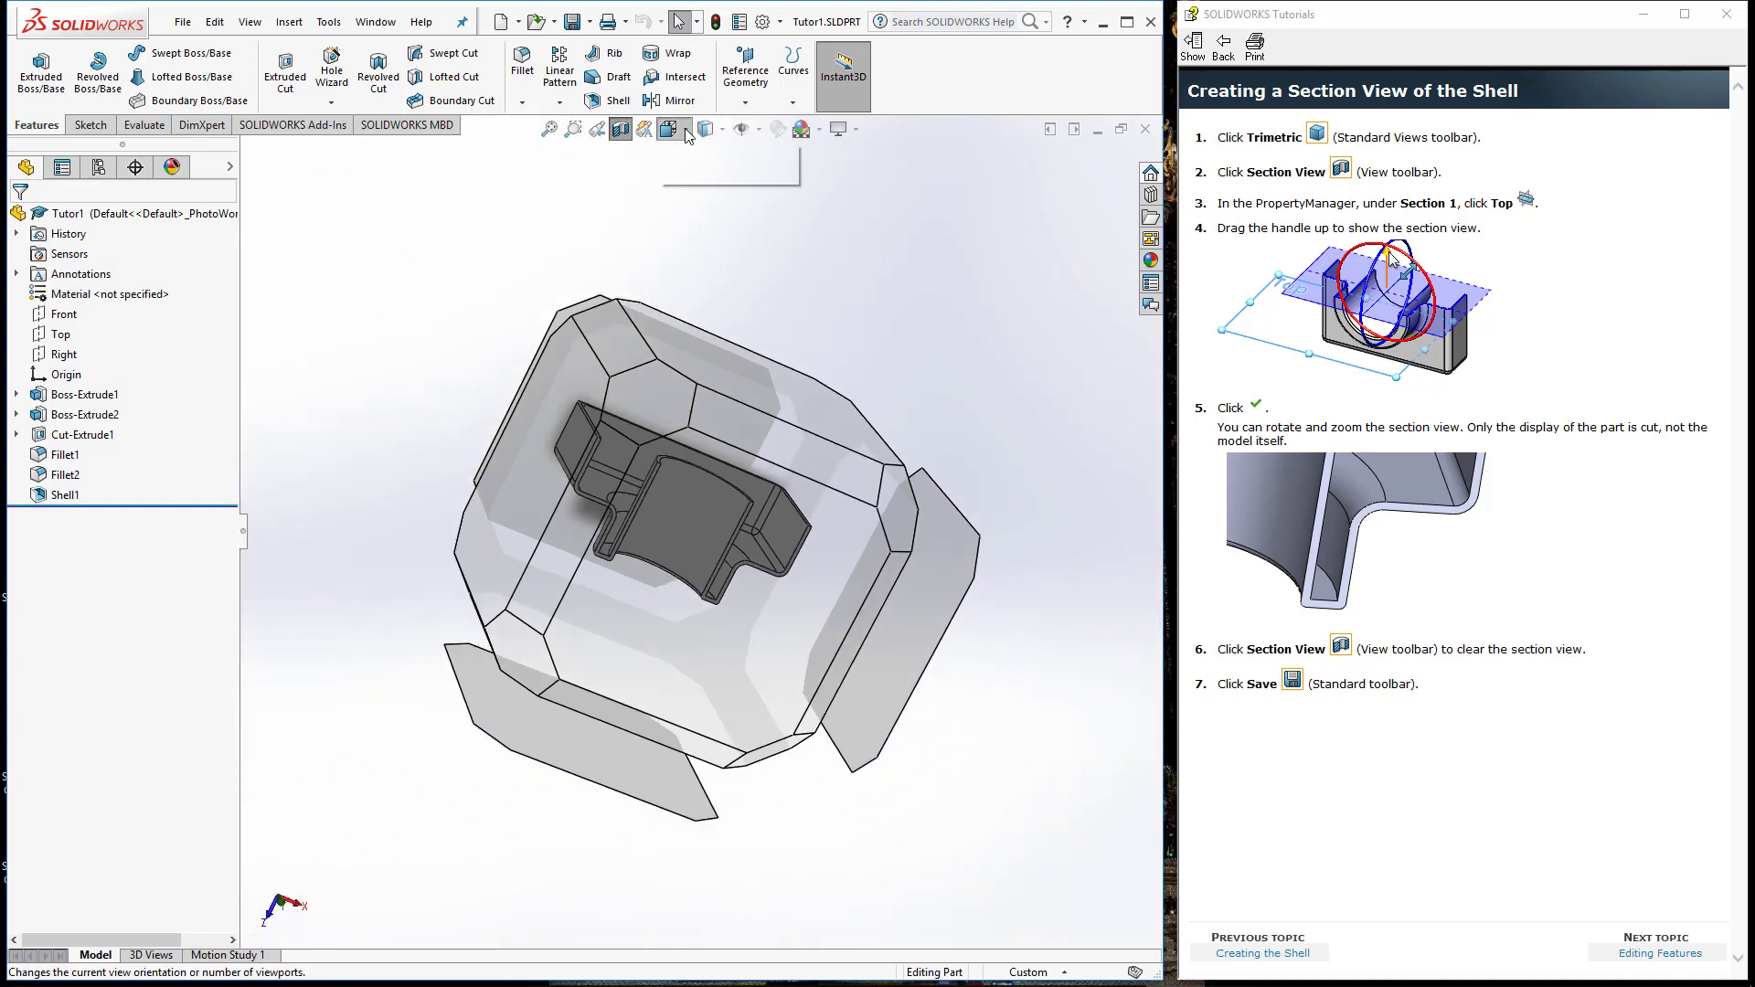
{"action": "left_click", "coordinate": [773, 181]}
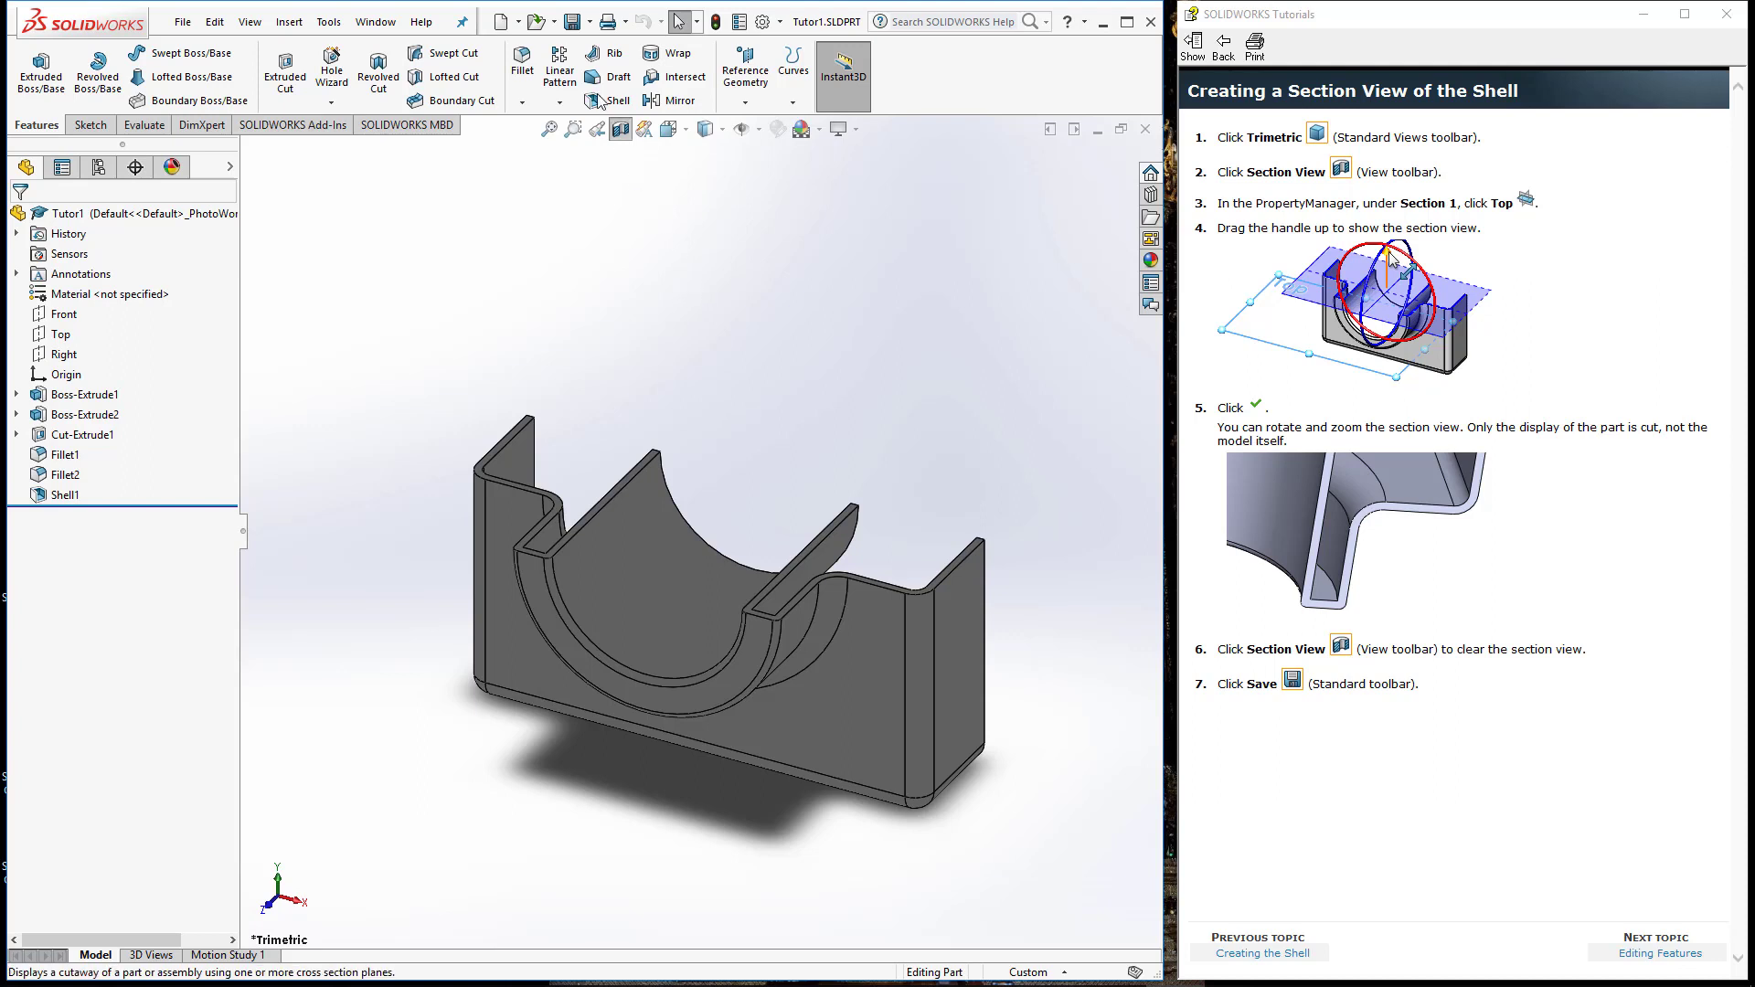
{"action": "left_click", "coordinate": [574, 26]}
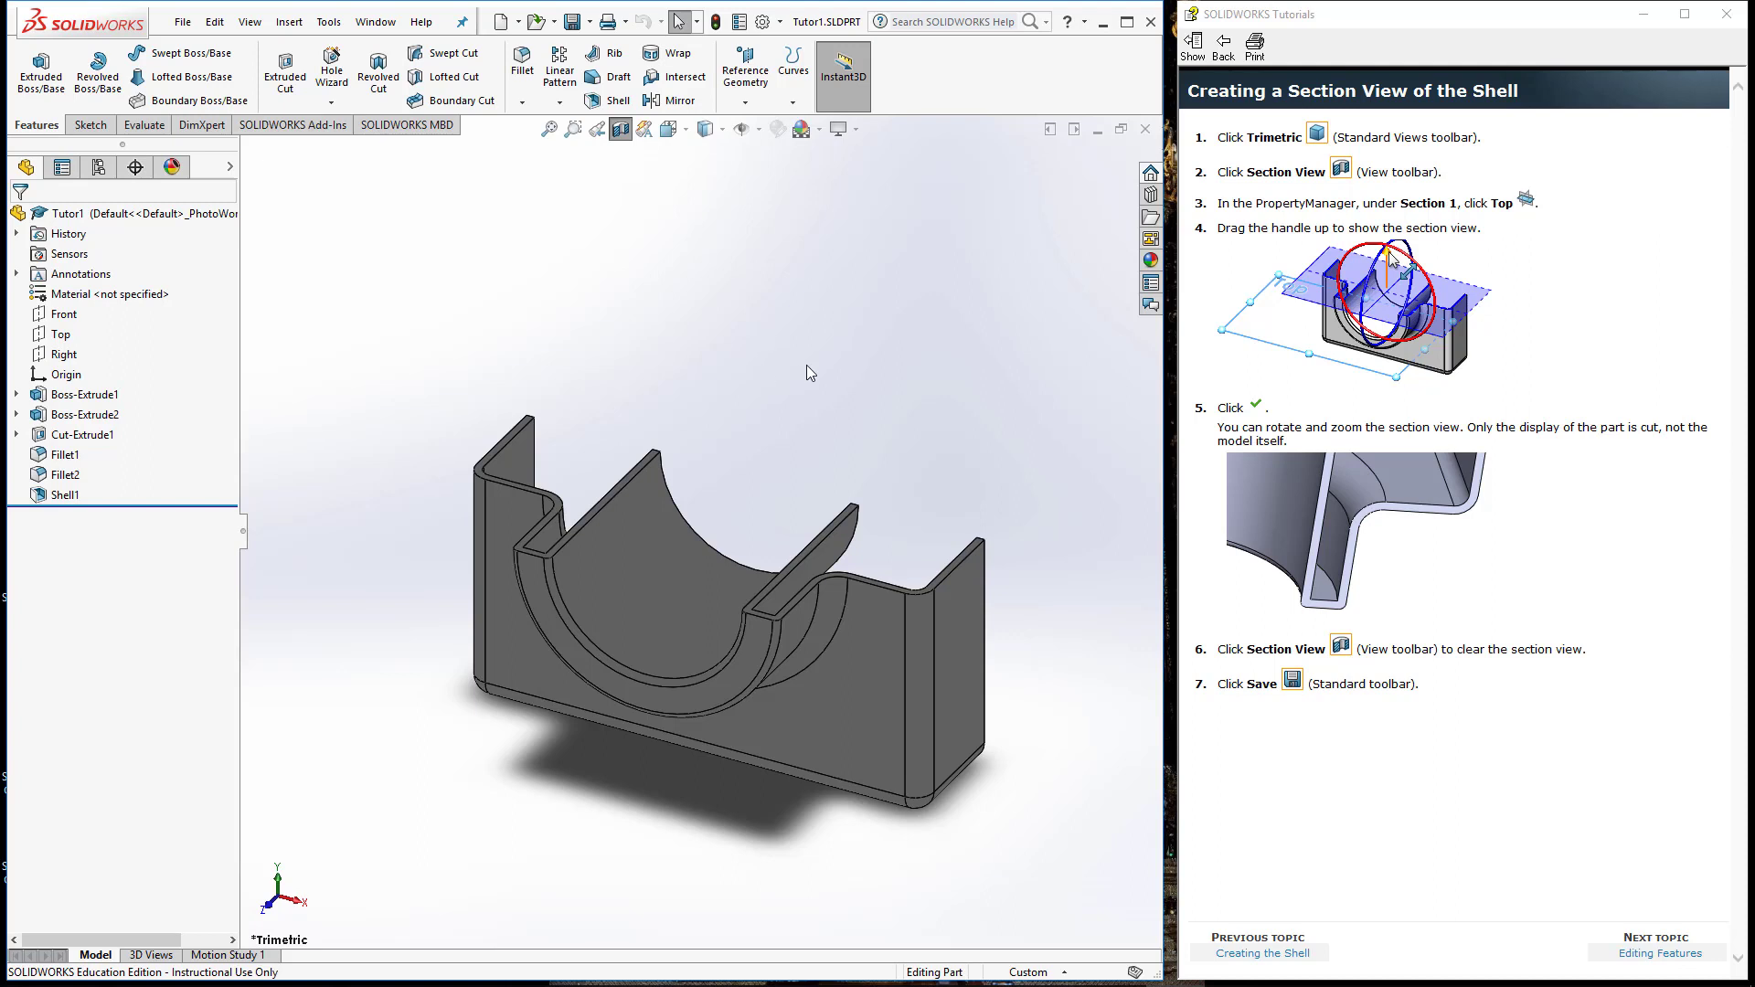
Turn off the section cut, then reopen Section View with the Top plane still at 60 mm.
{"action": "left_click", "coordinate": [620, 134]}
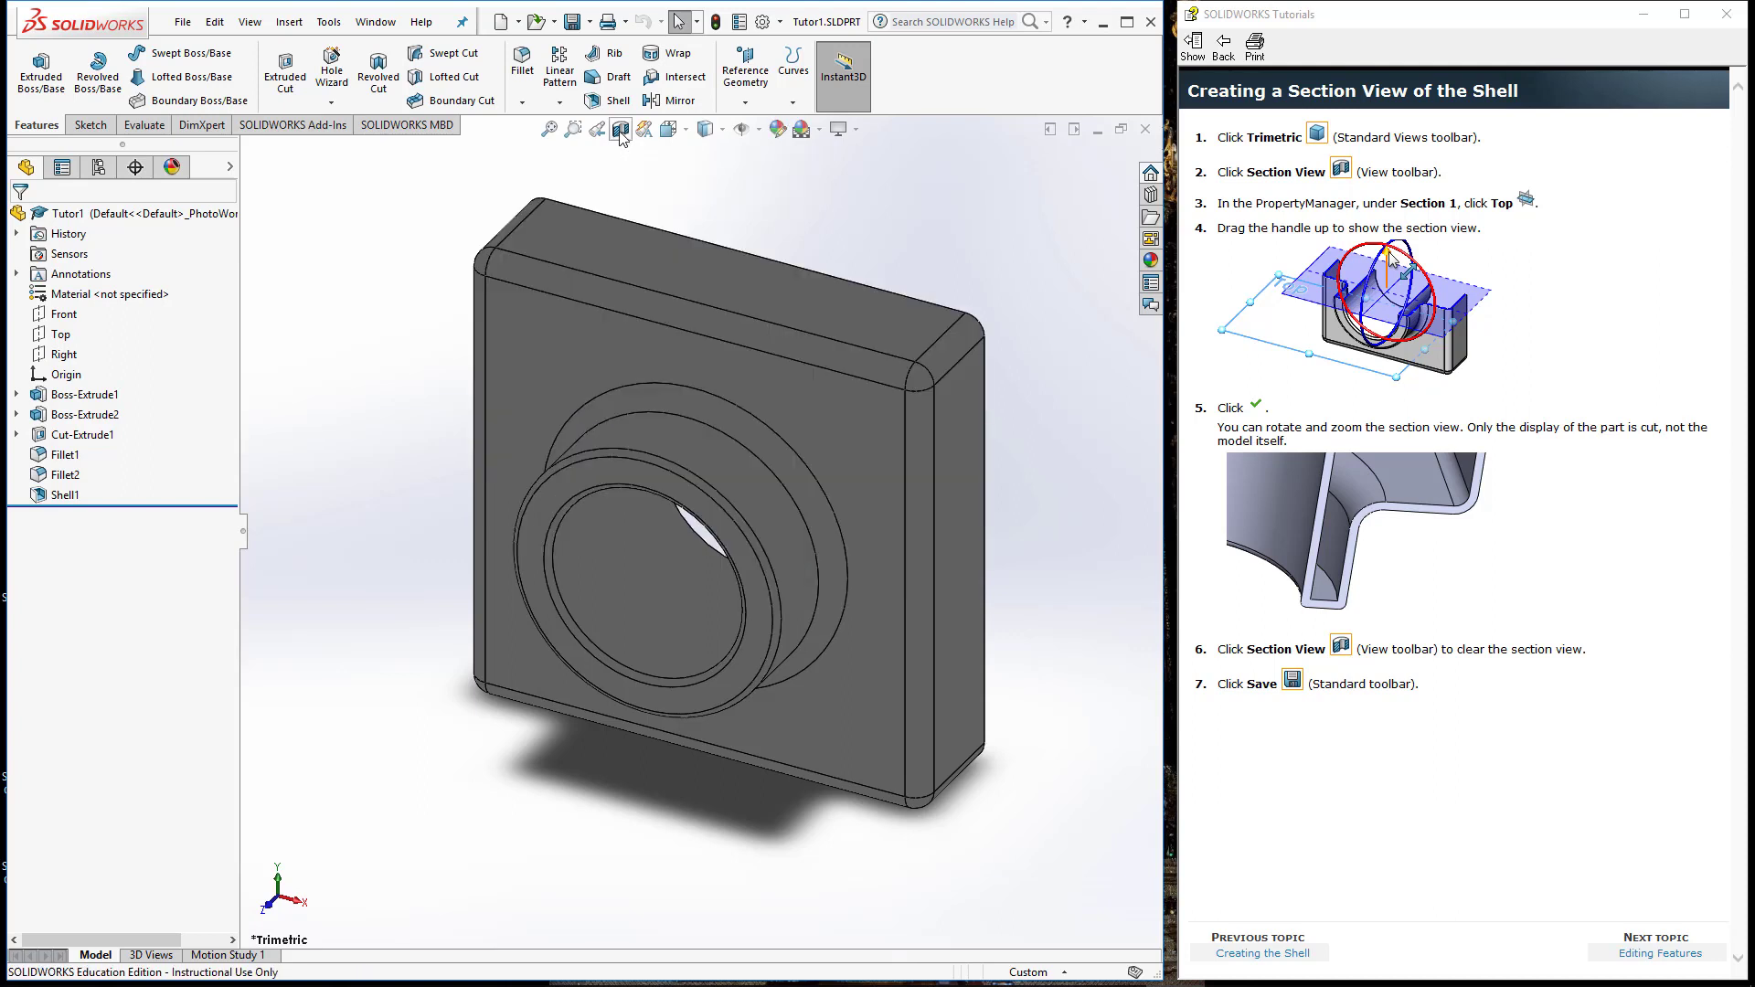
{"action": "left_click", "coordinate": [620, 133]}
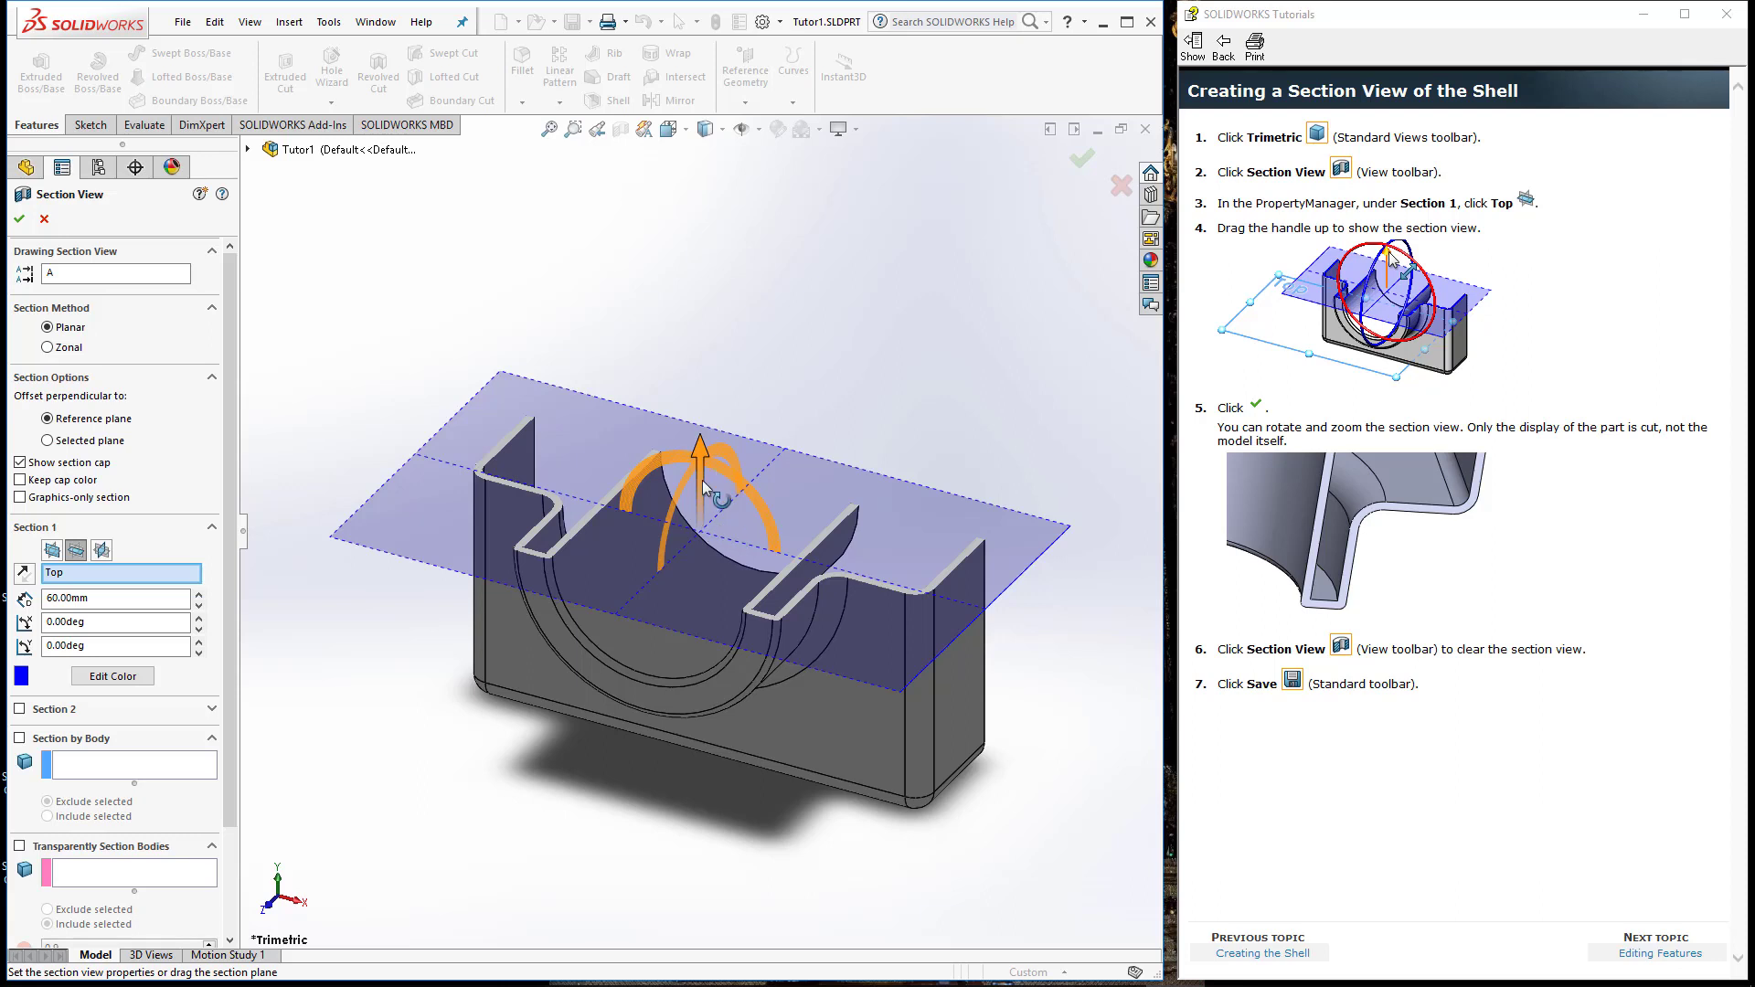
Try a 20 degree first rotation angle, then reset the first and second angles to 0.
{"action": "left_click", "coordinate": [64, 622]}
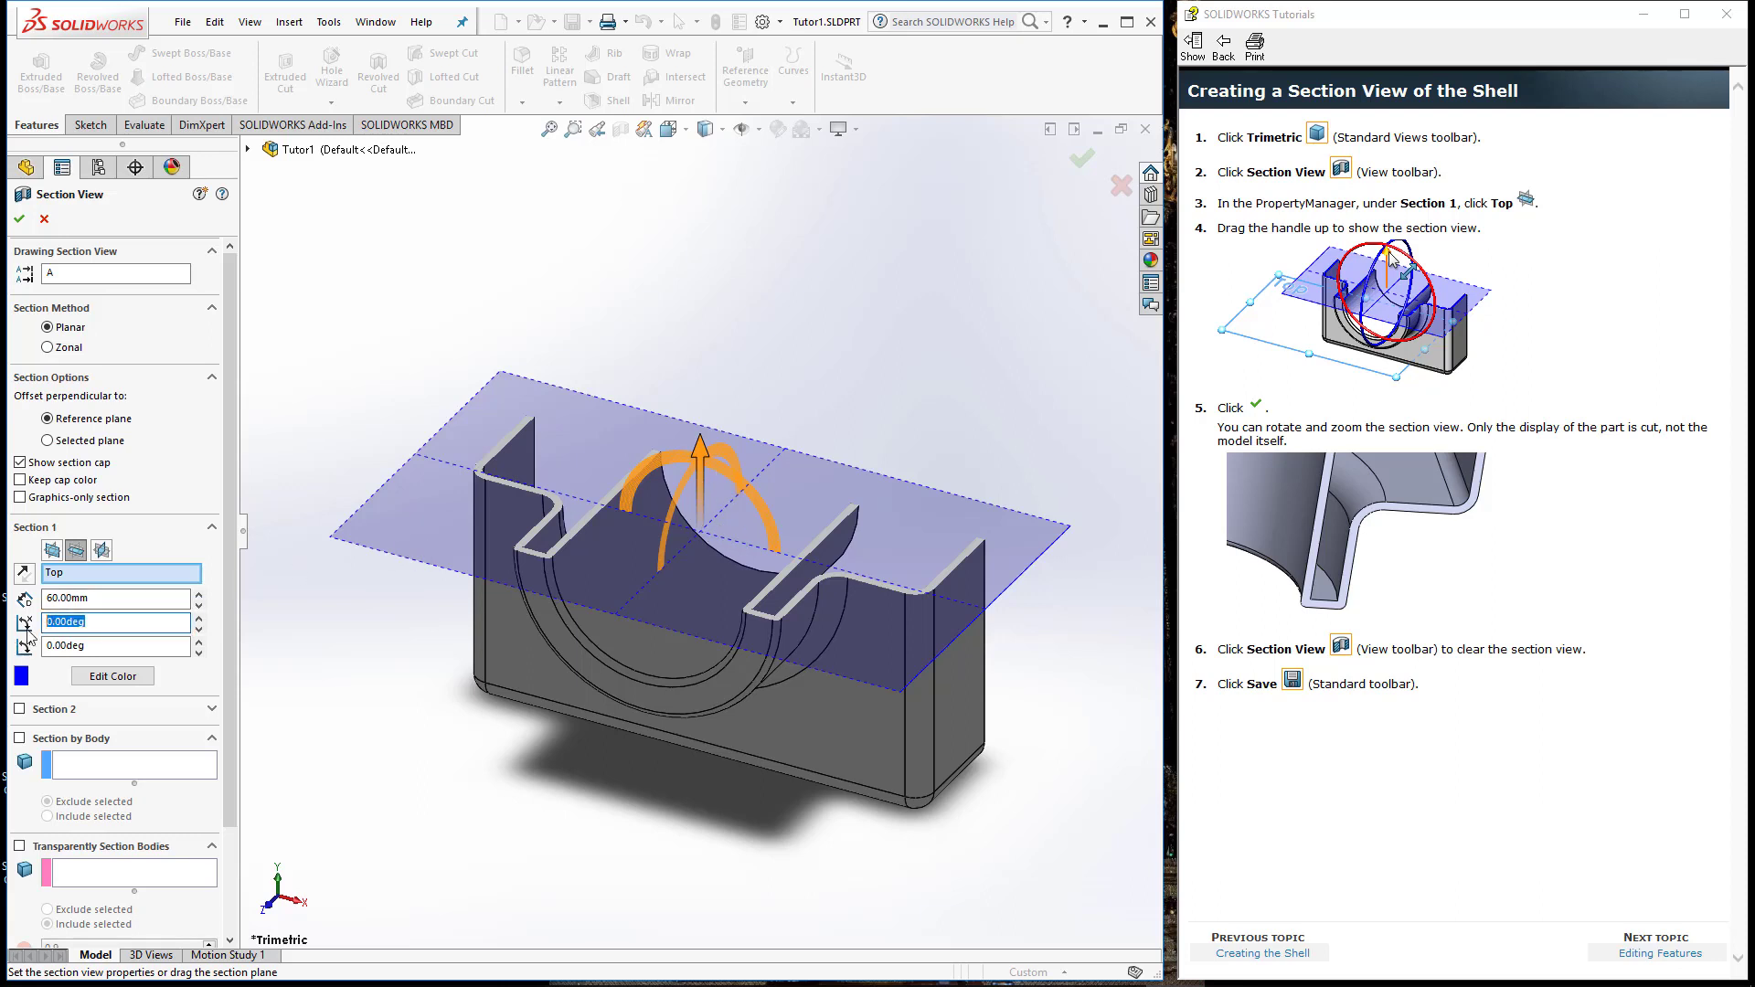
{"action": "type", "text": "20"}
{"action": "key", "text": "Return"}
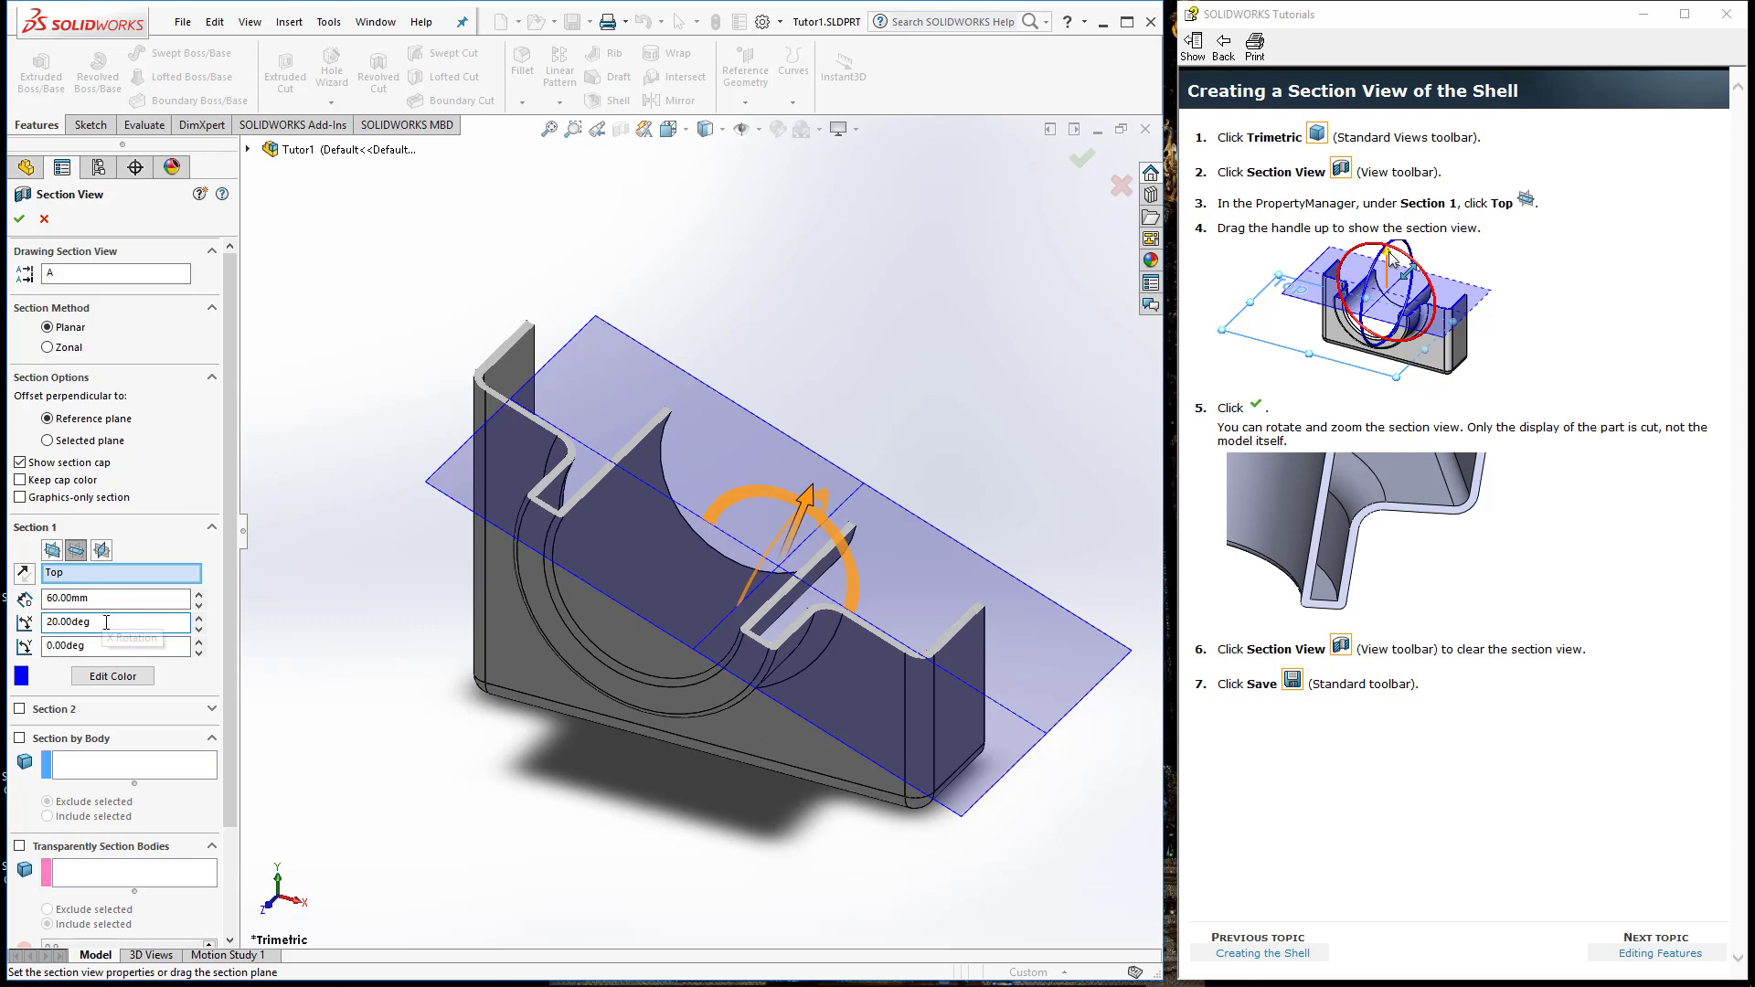
{"action": "double_click", "coordinate": [73, 622]}
{"action": "type", "text": "0"}
{"action": "key", "text": "Return"}
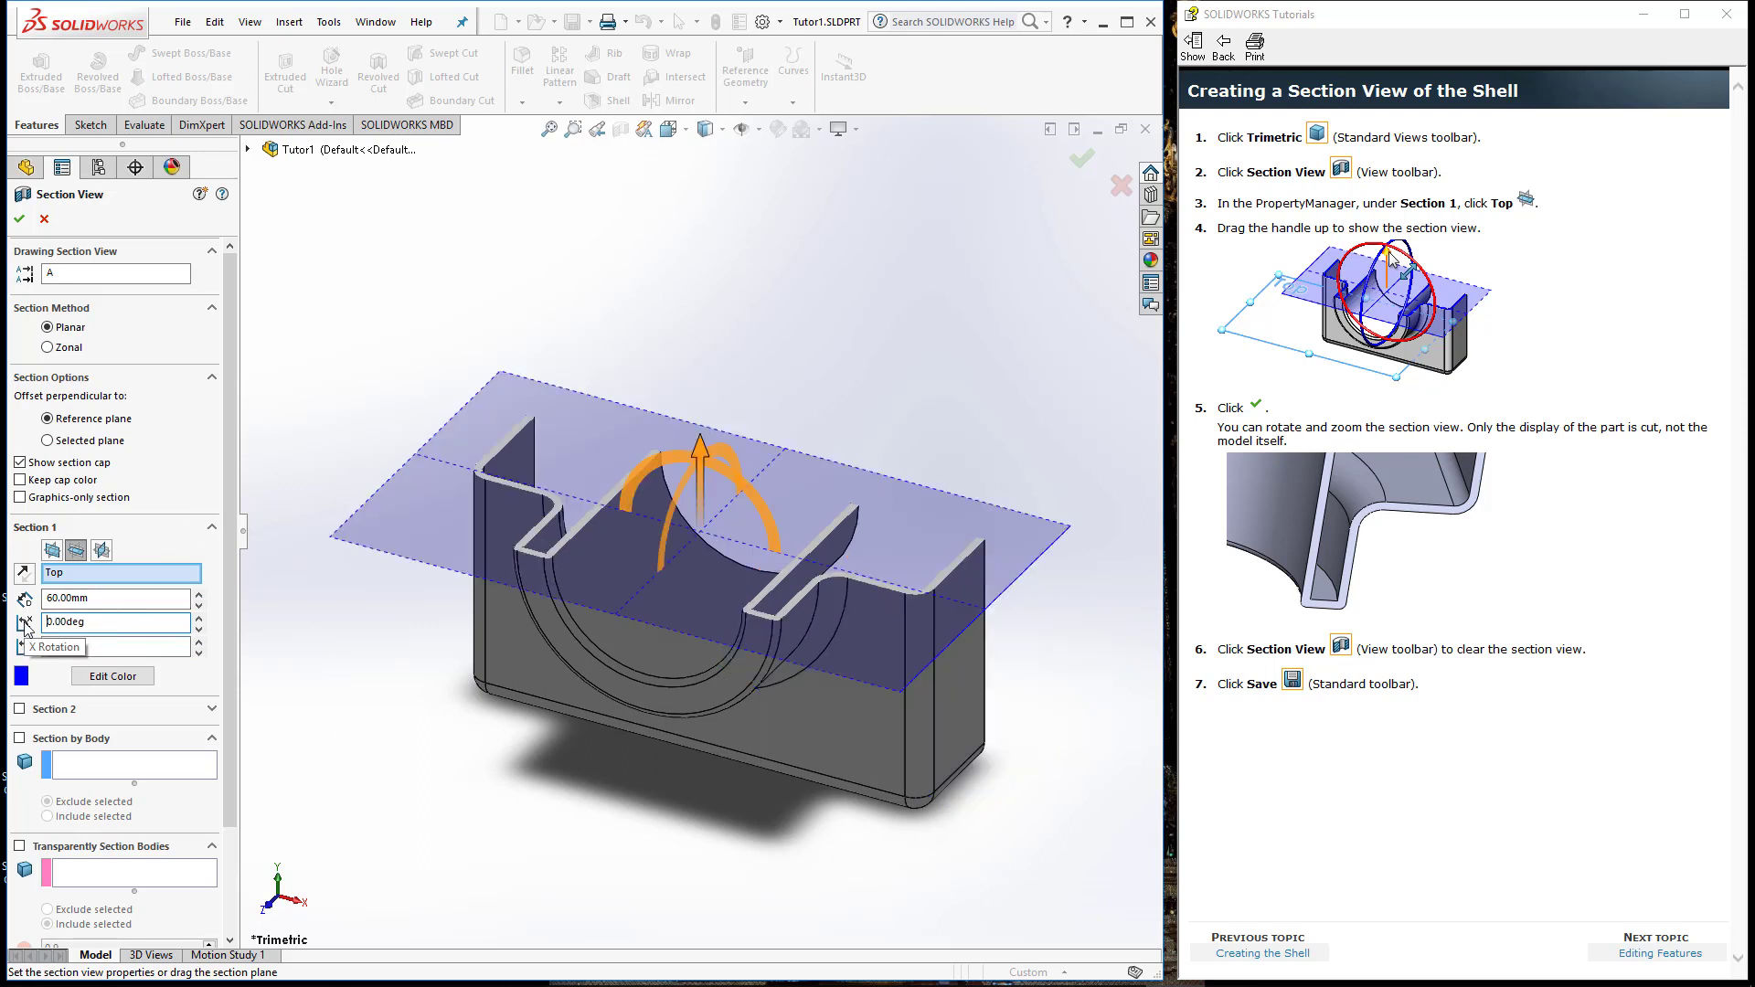
{"action": "double_click", "coordinate": [95, 647]}
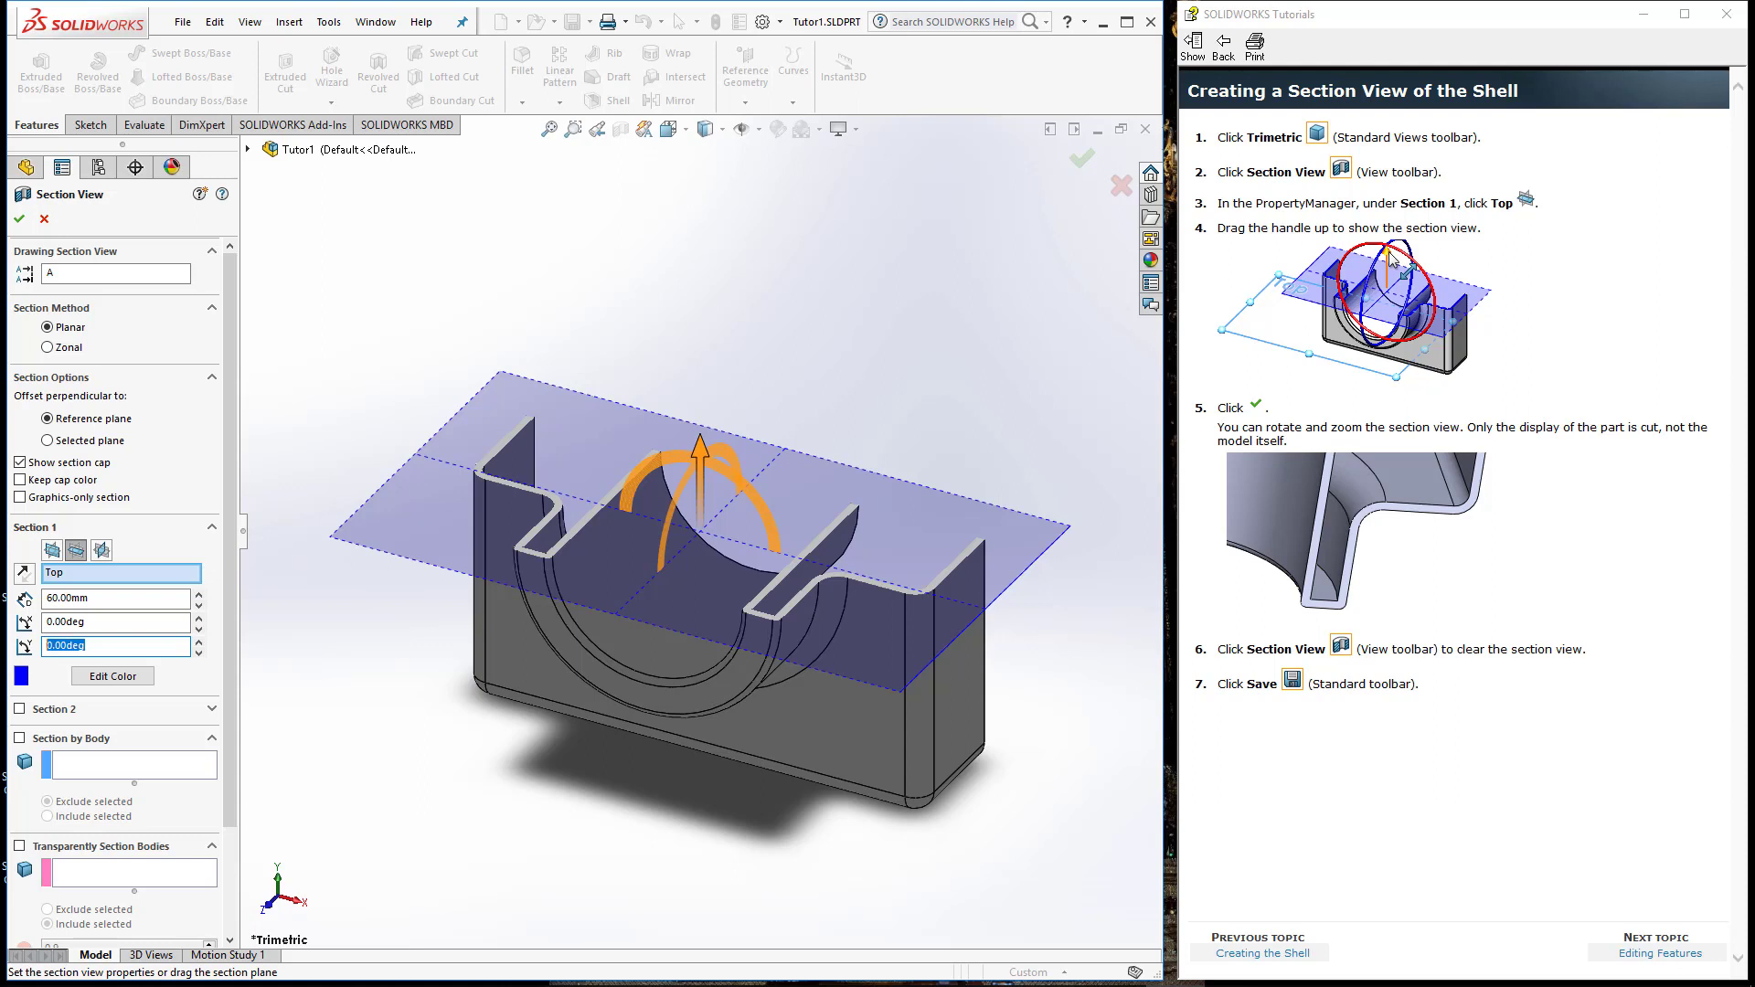
{"action": "type", "text": "20"}
{"action": "key", "text": "Return"}
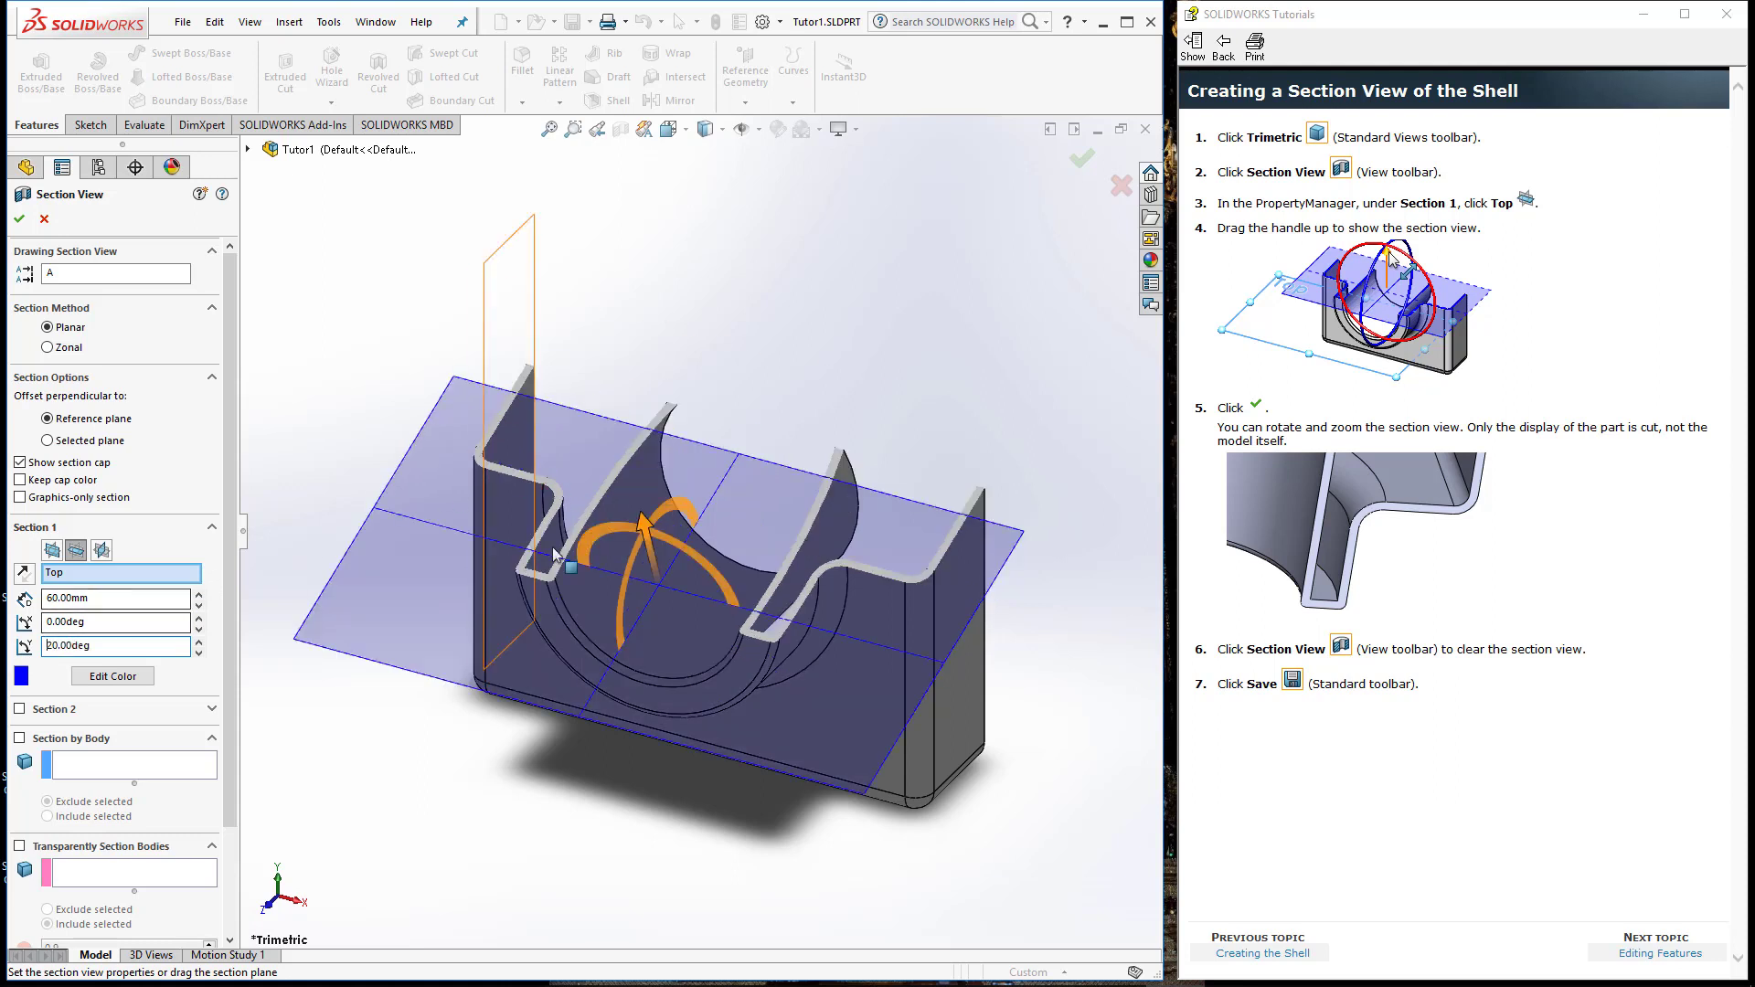
Change the section plane tilt from -20 to 20 degrees and accept the section view.
{"action": "left_click", "coordinate": [109, 644]}
{"action": "type", "text": "-20"}
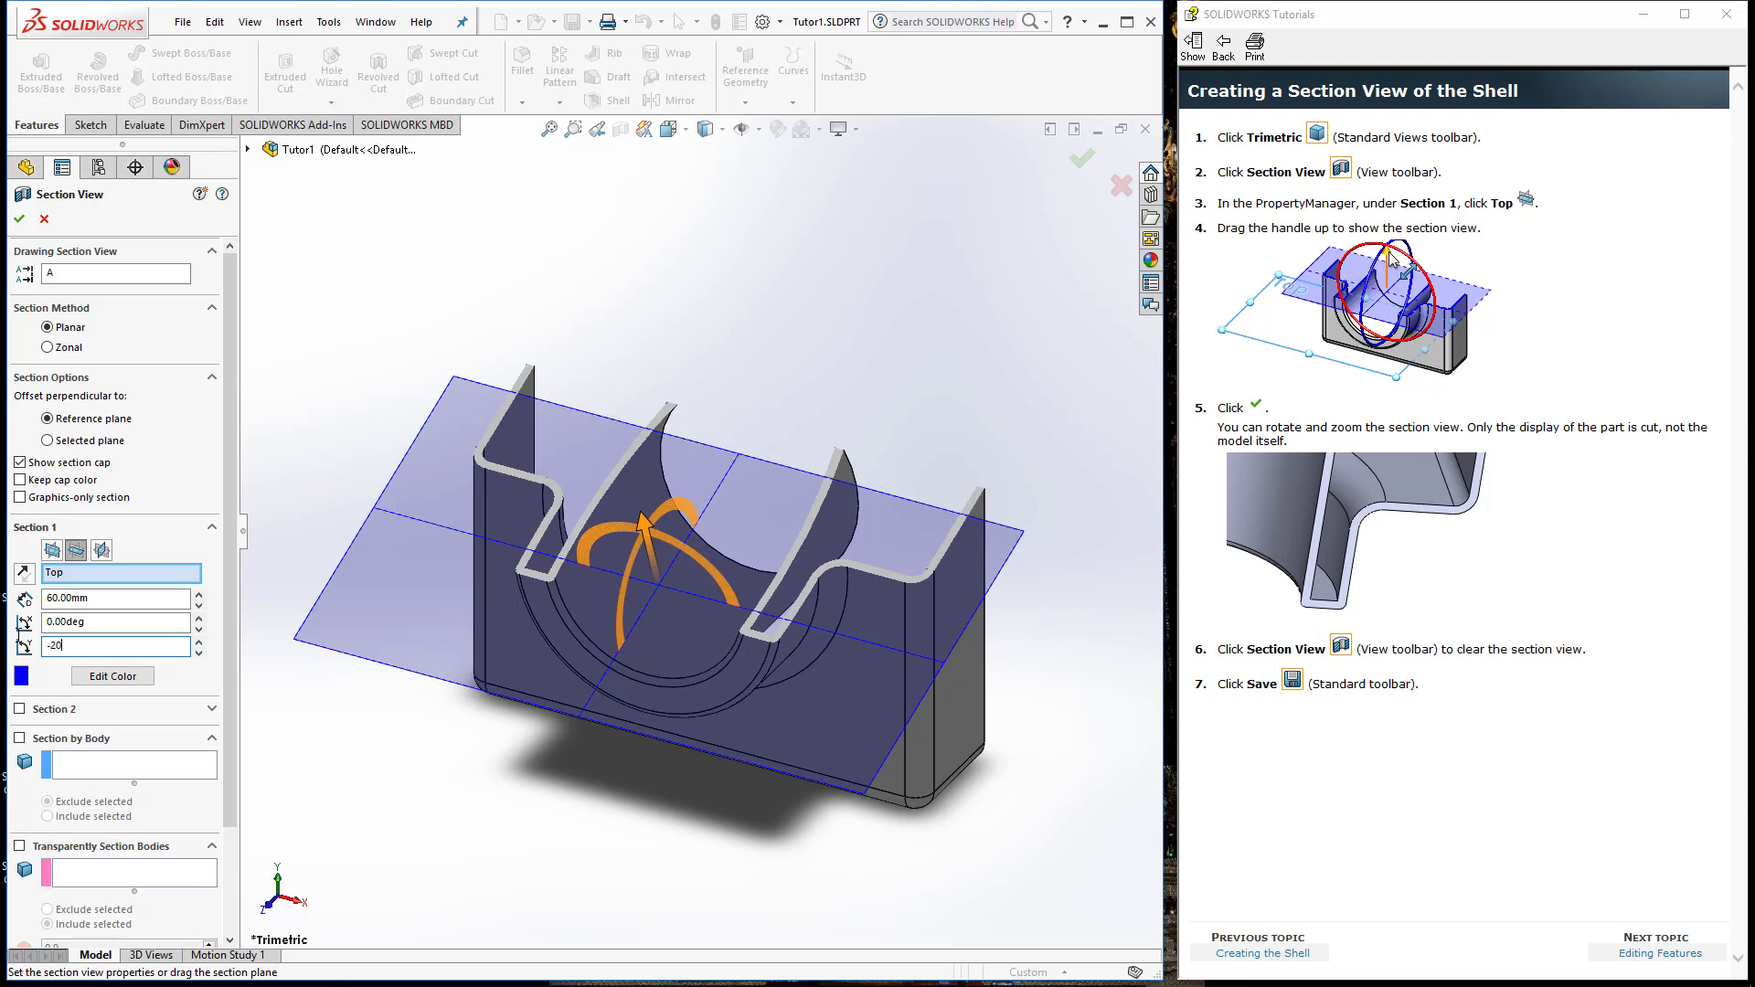
{"action": "key", "text": "Return"}
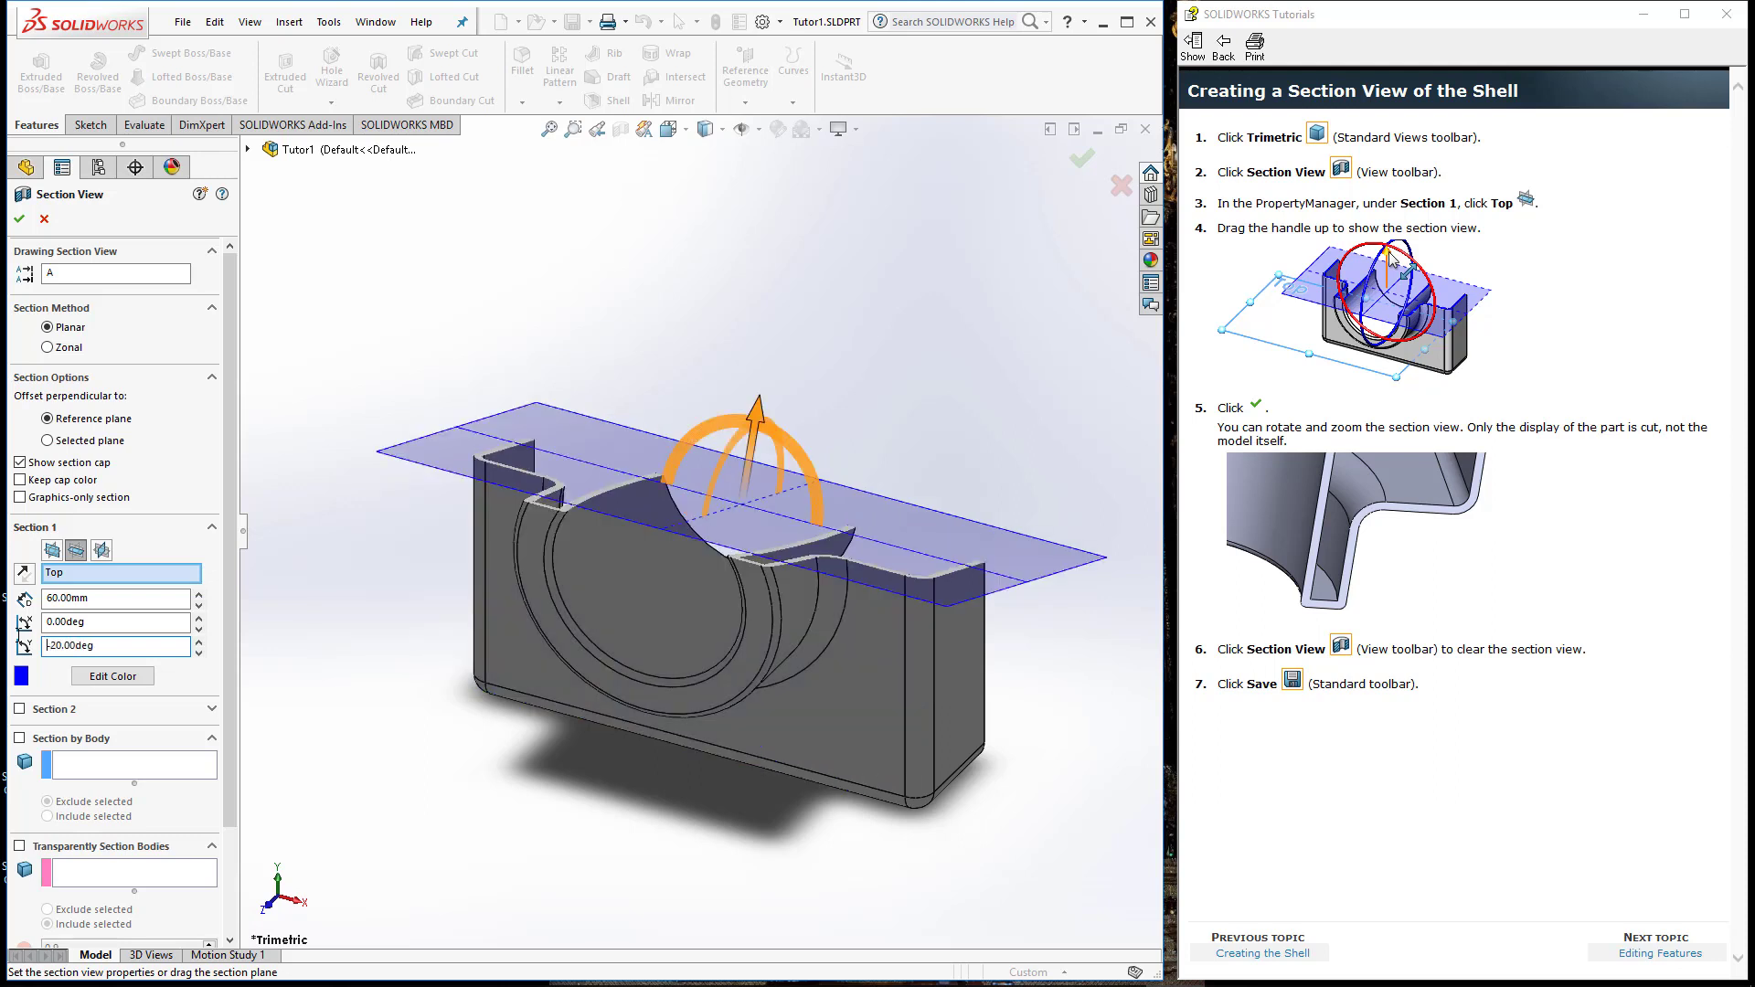
{"action": "double_click", "coordinate": [70, 646]}
{"action": "type", "text": "20"}
{"action": "key", "text": "Return"}
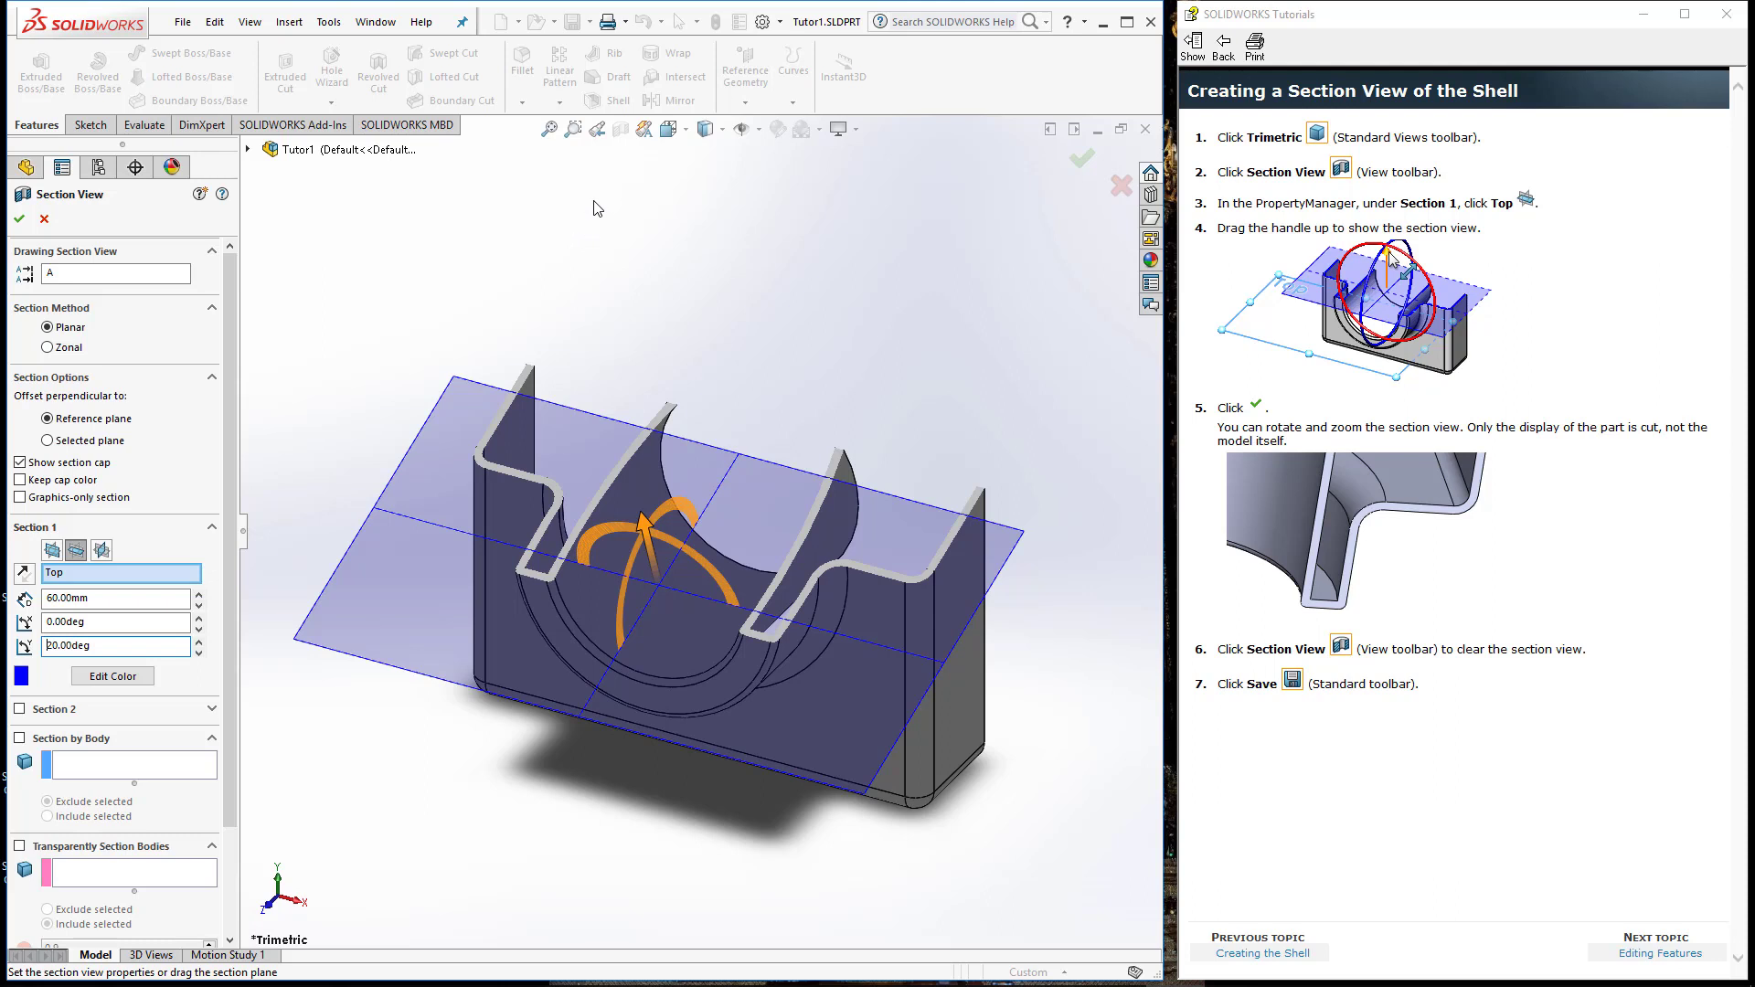
{"action": "left_click", "coordinate": [18, 219]}
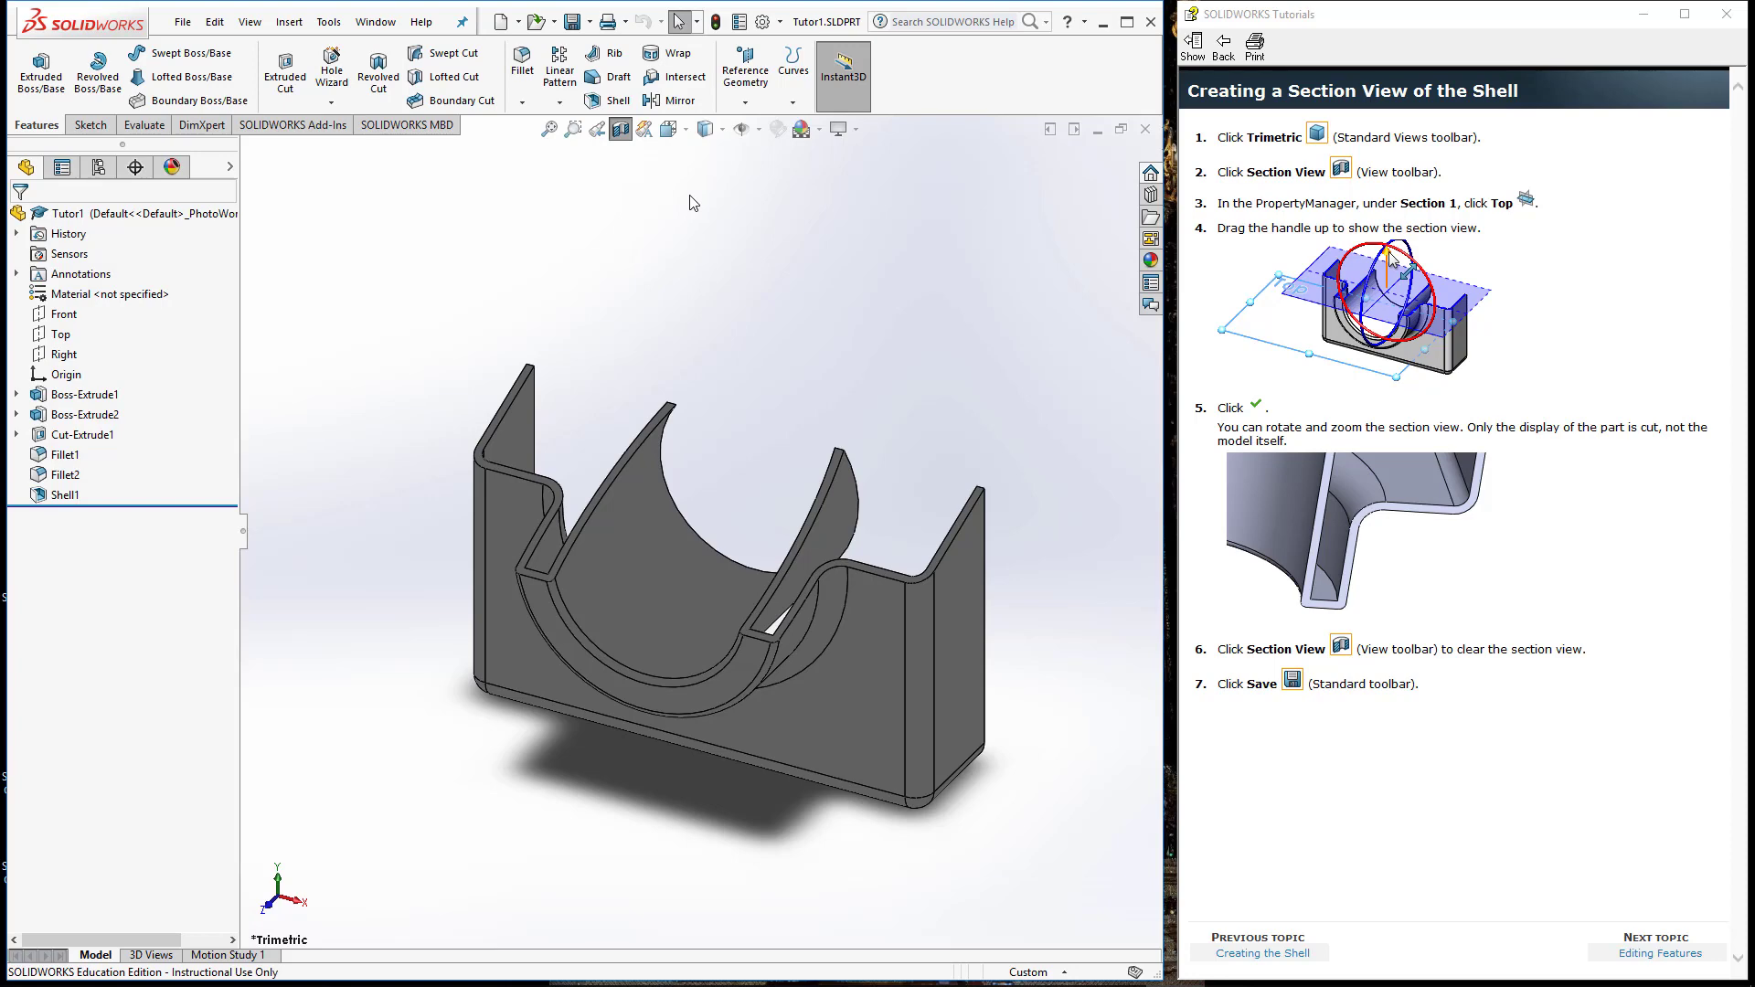
Switch to the Right view orientation to see the shell's sectioned profile.
{"action": "left_click", "coordinate": [683, 130]}
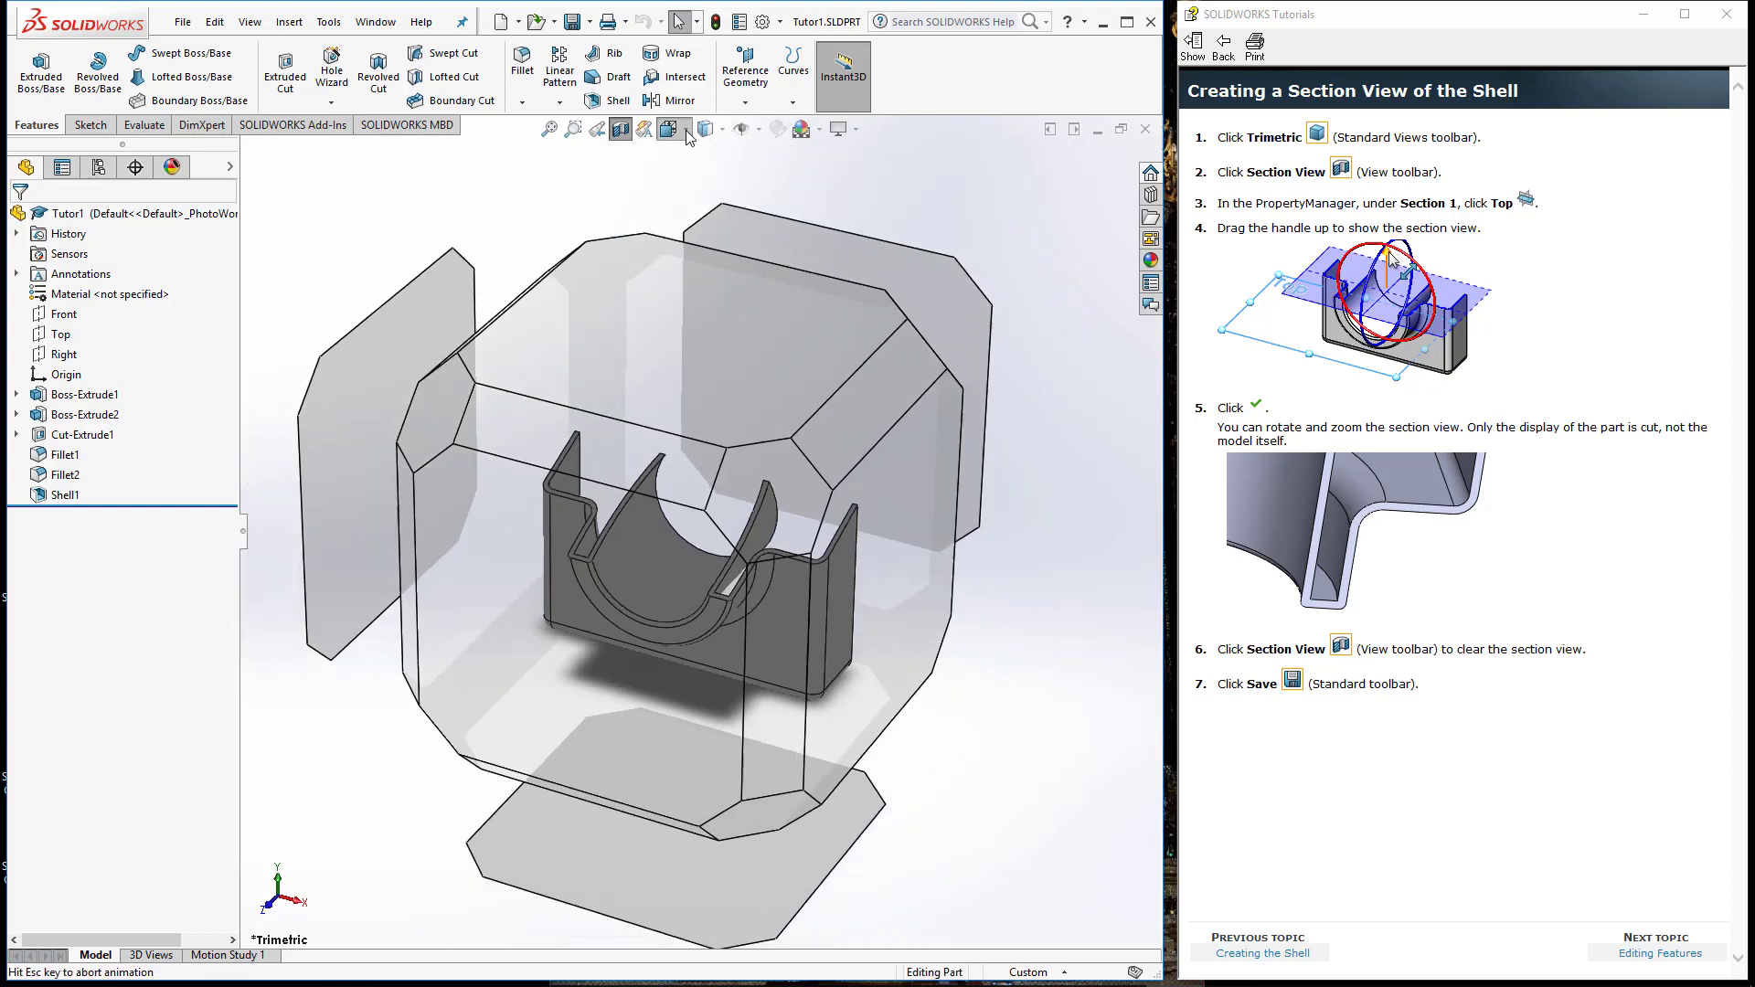
{"action": "left_click", "coordinate": [721, 205]}
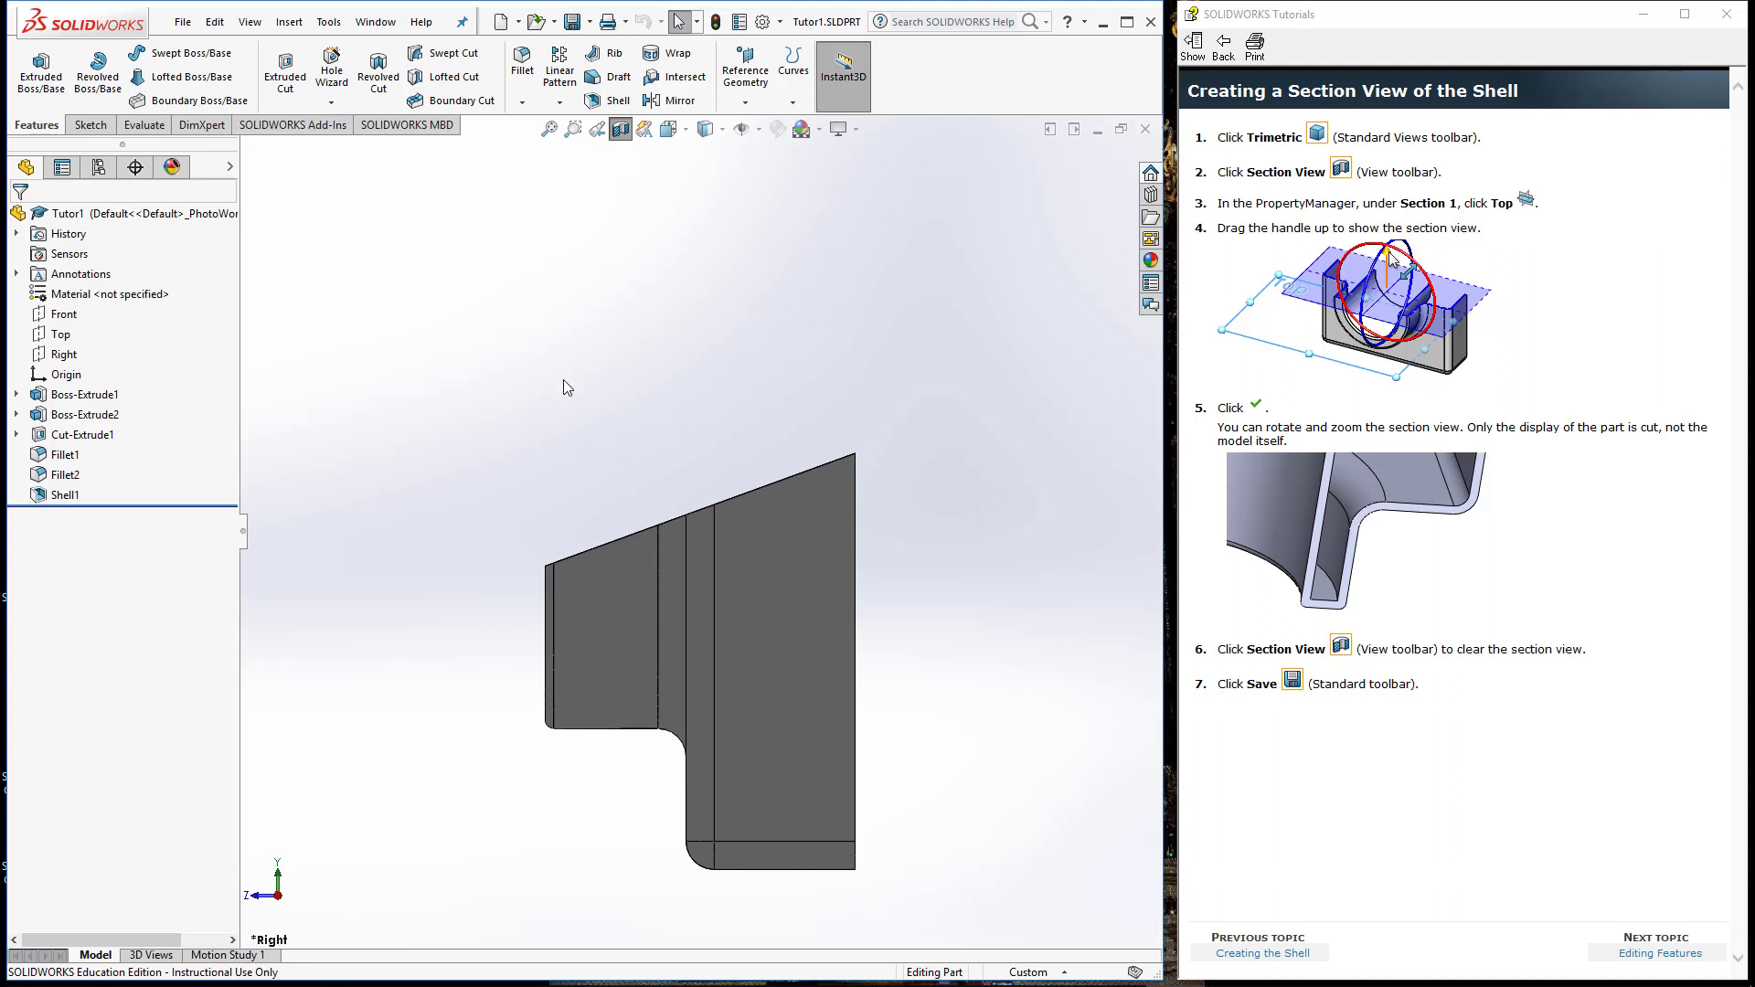
Start a new sketch on the Right plane.
{"action": "left_click", "coordinate": [64, 356]}
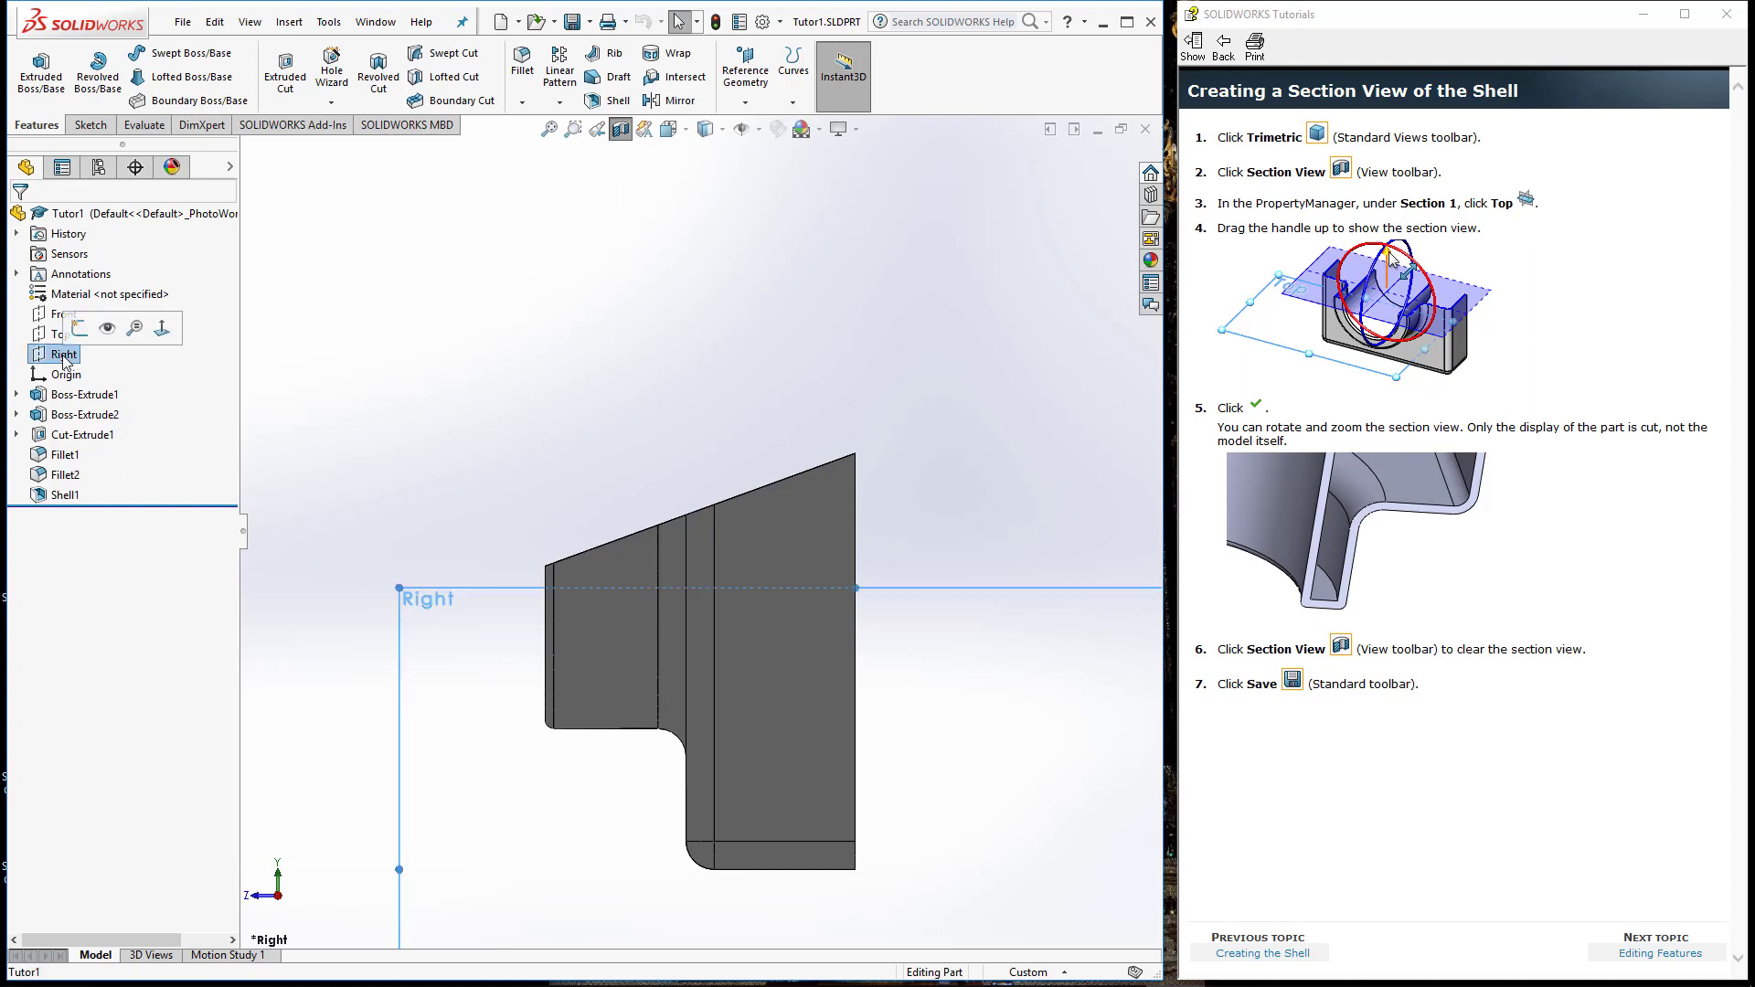
{"action": "left_click", "coordinate": [95, 128]}
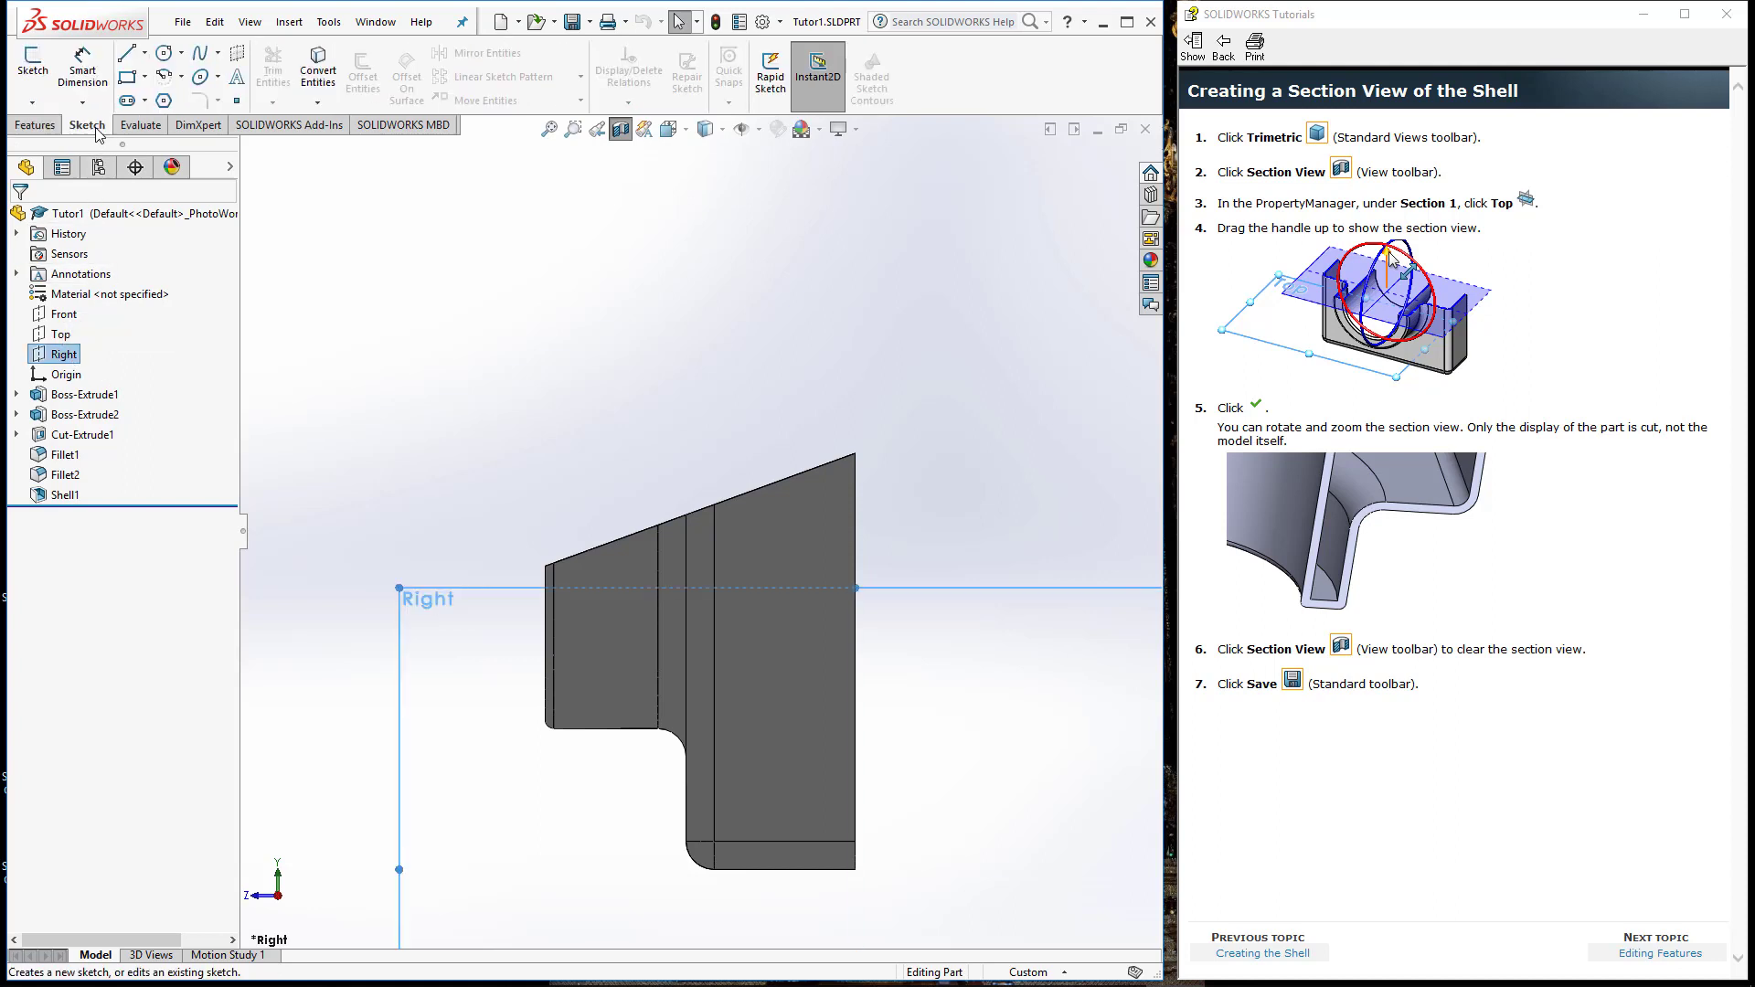
{"action": "left_click", "coordinate": [42, 73]}
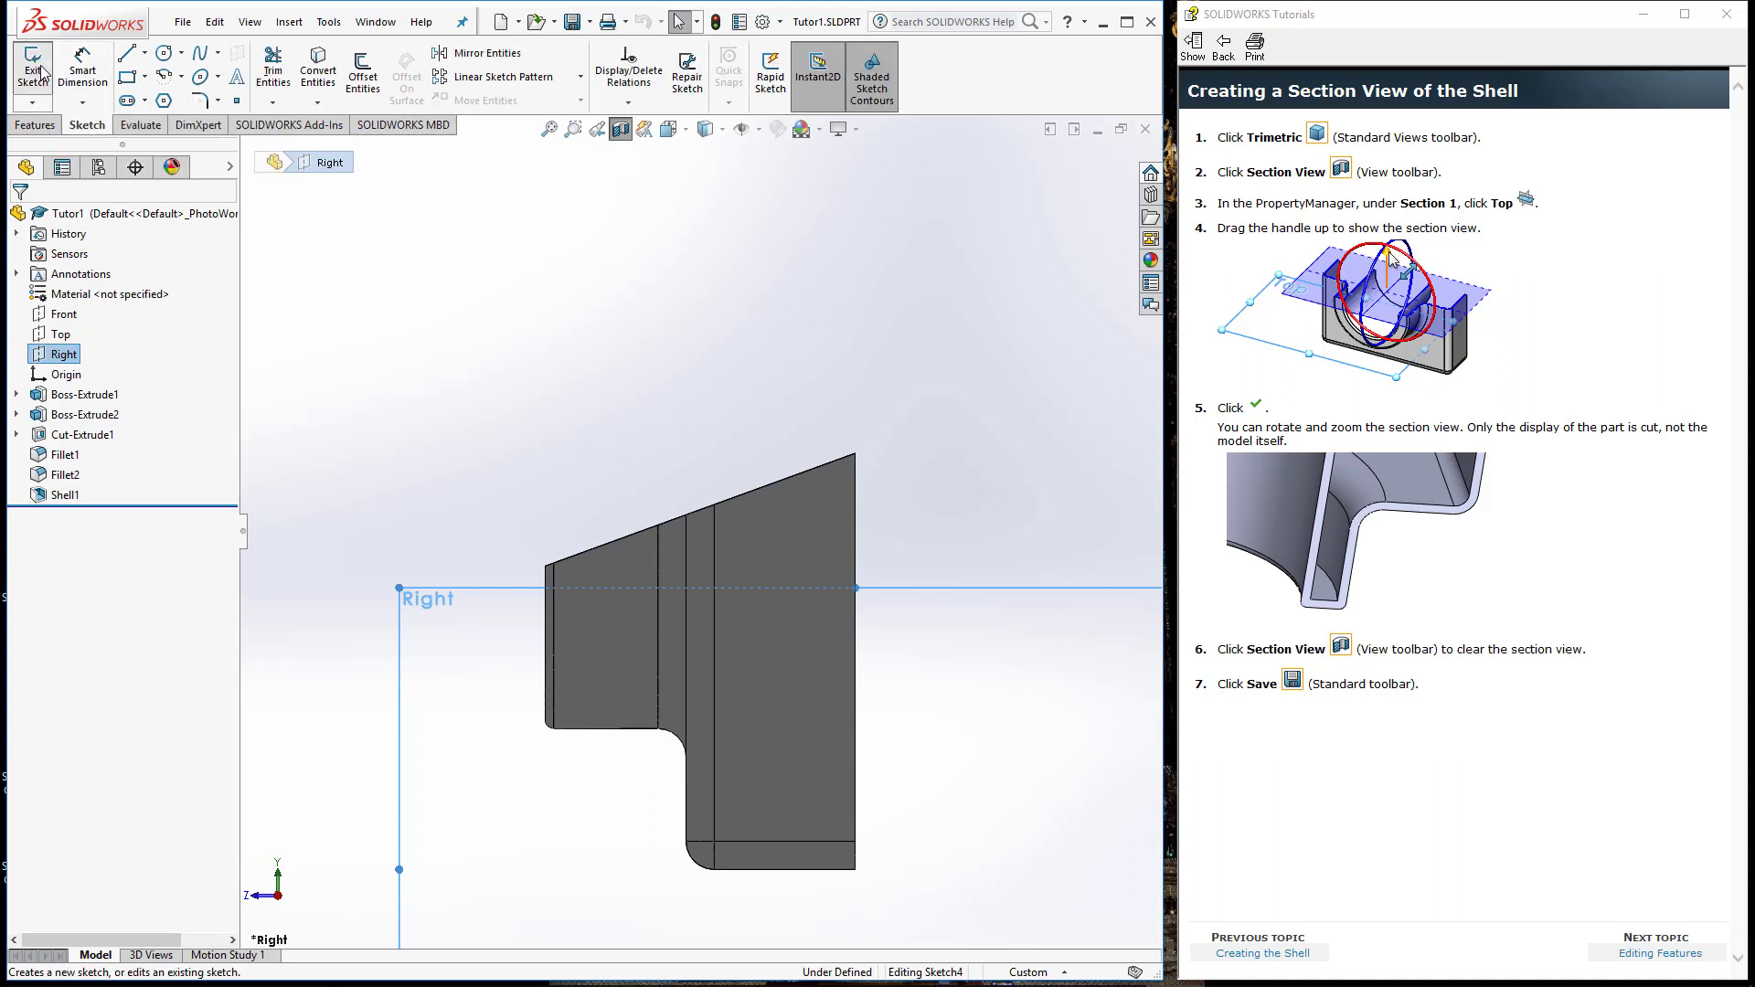
Draw a circle about 69.56 mm across above the part and begin dimensioning its diameter.
{"action": "left_click", "coordinate": [166, 57]}
{"action": "left_click", "coordinate": [725, 333]}
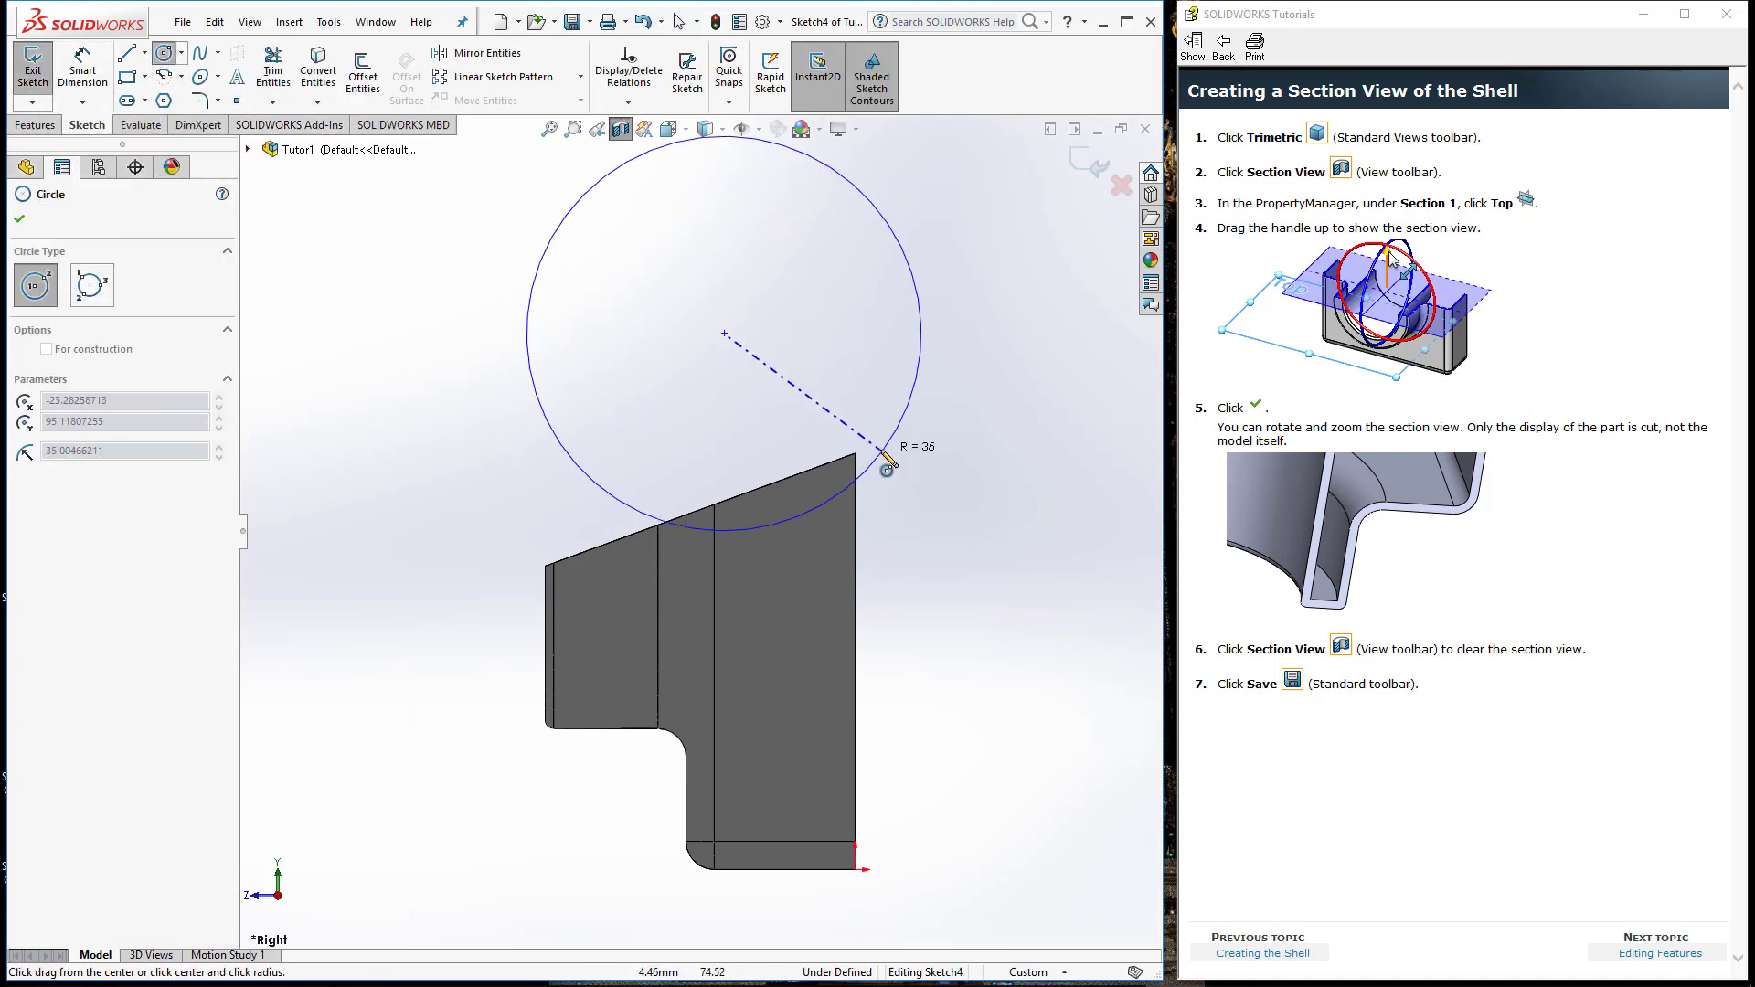
{"action": "left_click", "coordinate": [880, 452]}
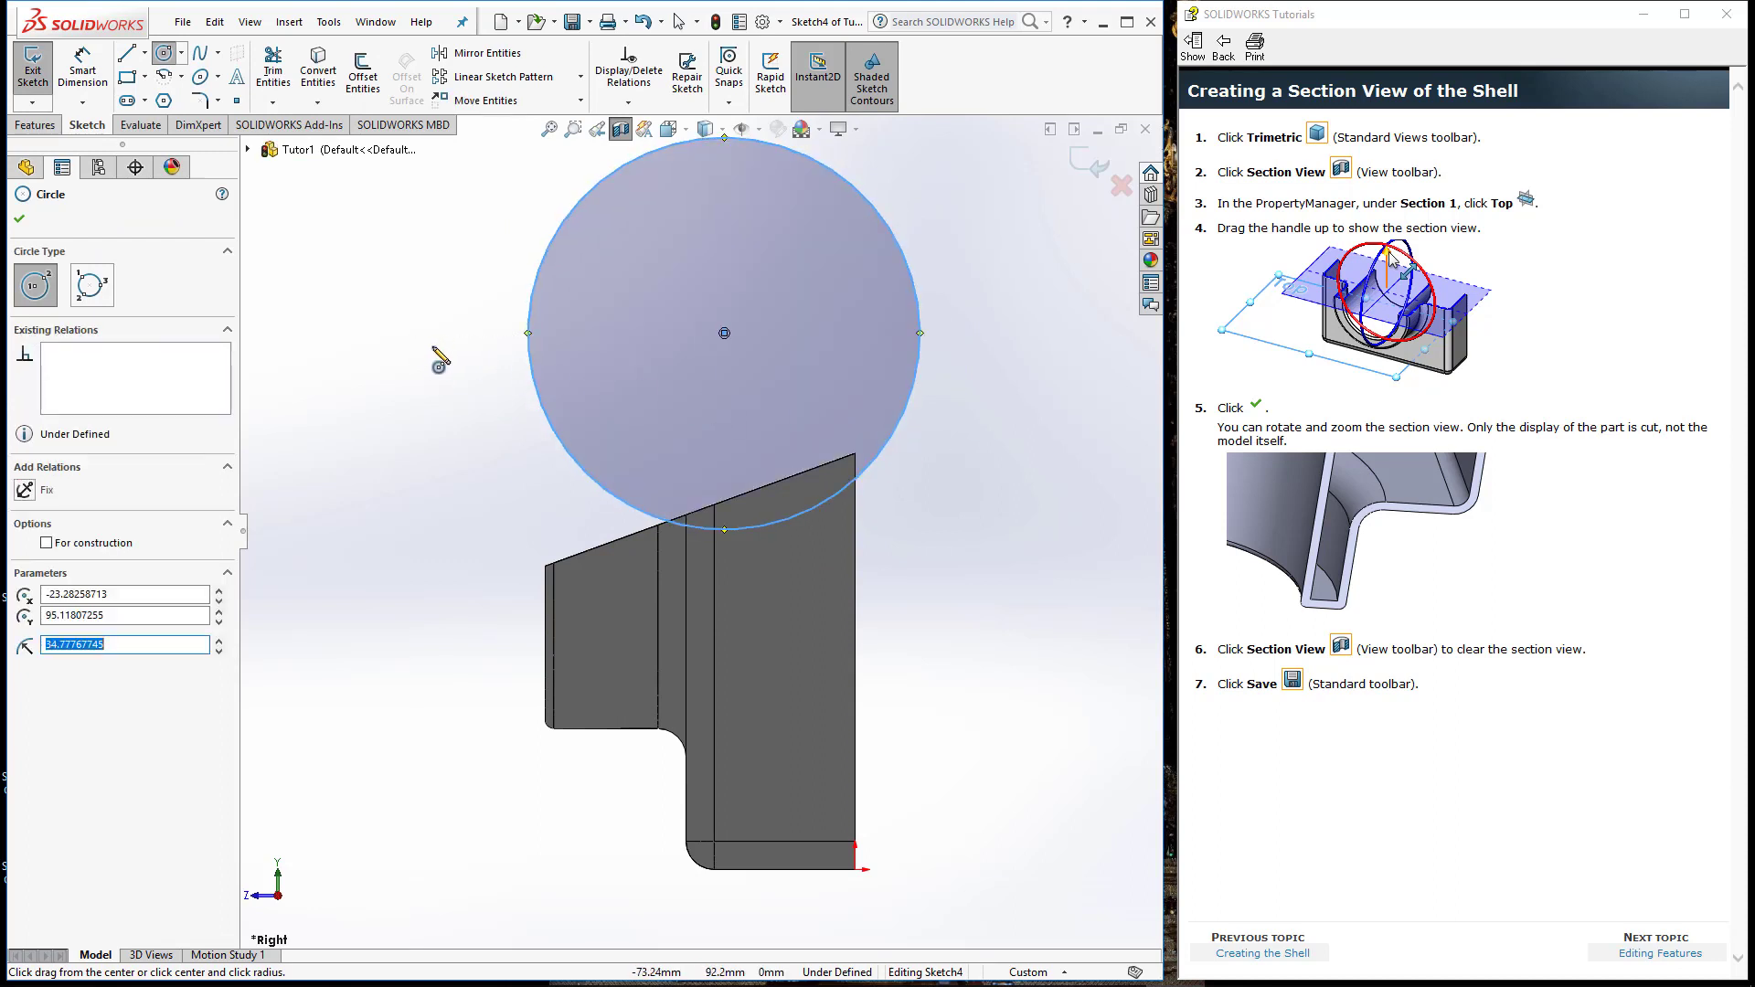
{"action": "left_click", "coordinate": [20, 219]}
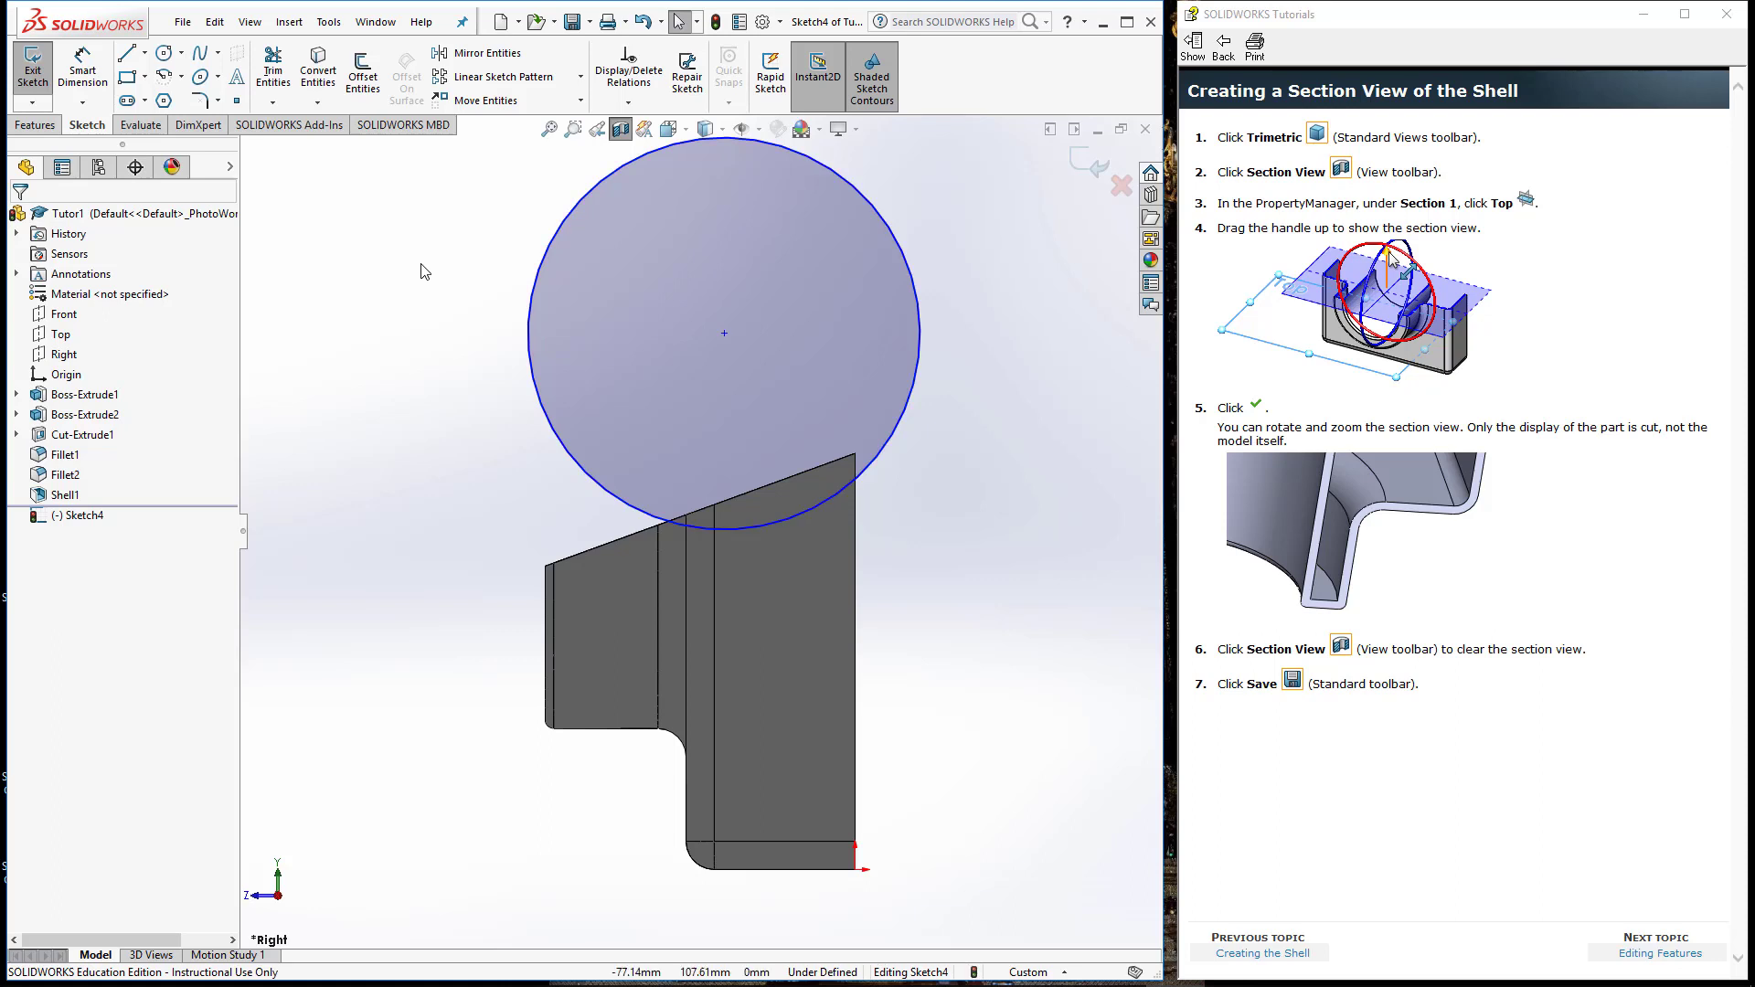
{"action": "left_click", "coordinate": [82, 69]}
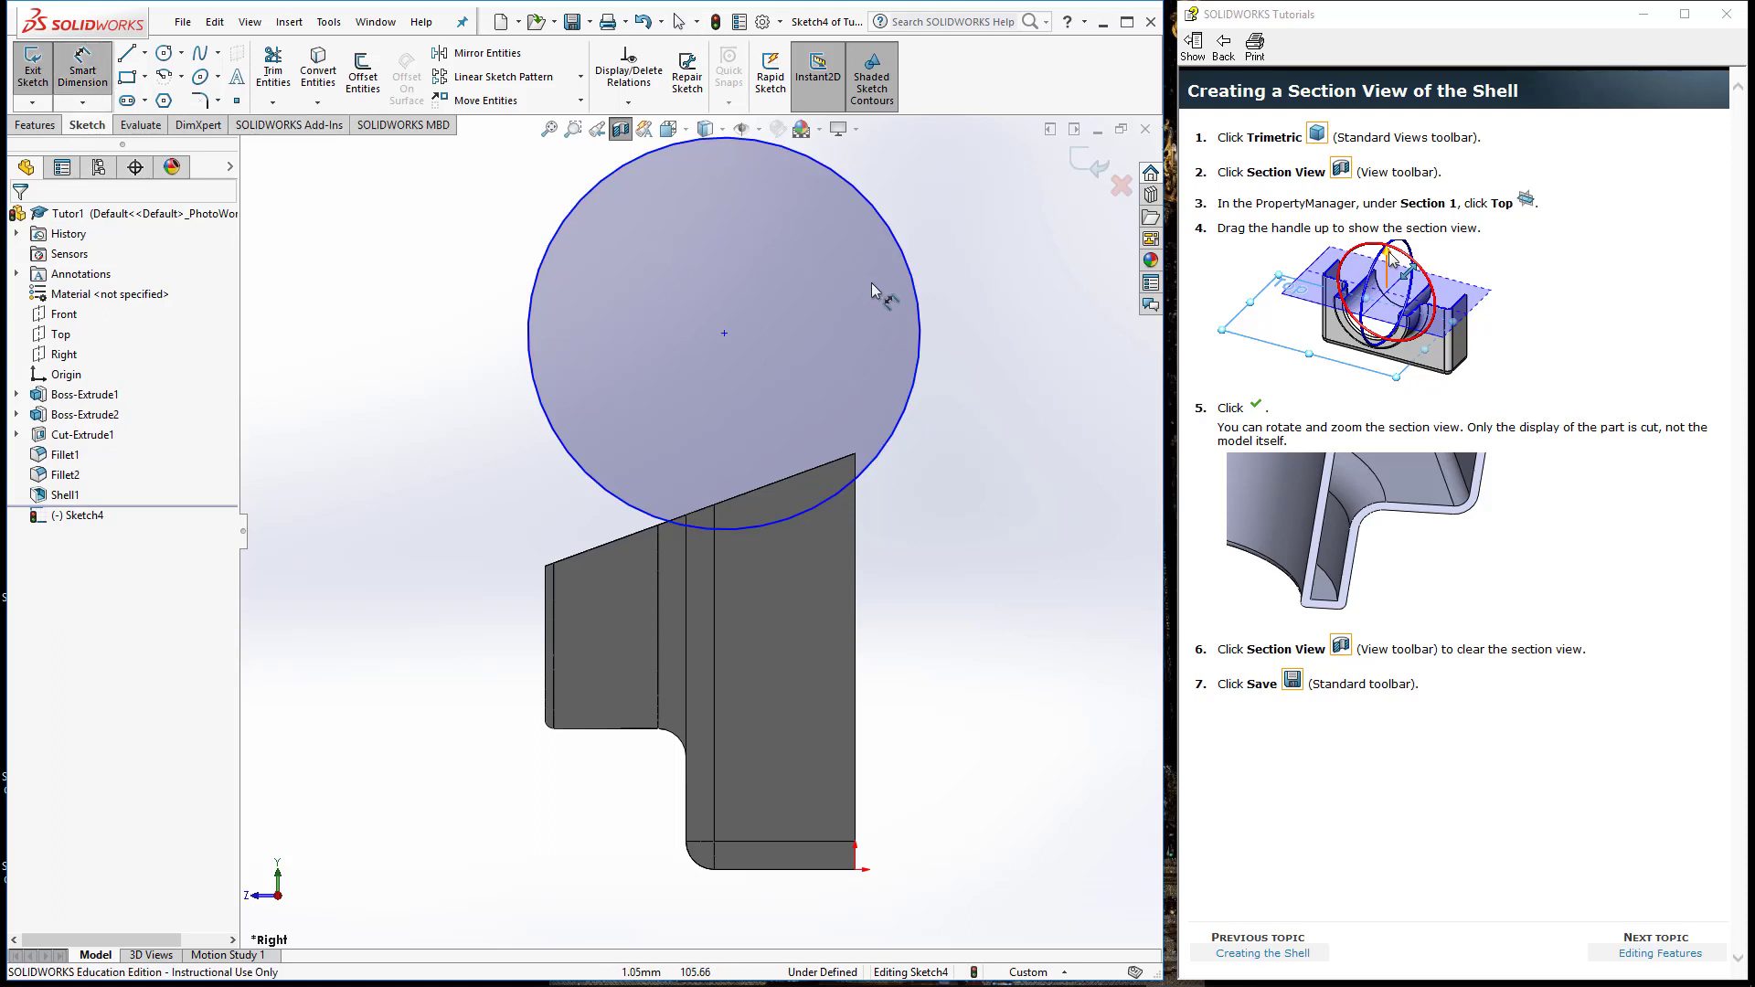
{"action": "left_click", "coordinate": [918, 307]}
Dimension the Sketch4 circle to a 120 mm diameter.
{"action": "left_click", "coordinate": [1026, 333]}
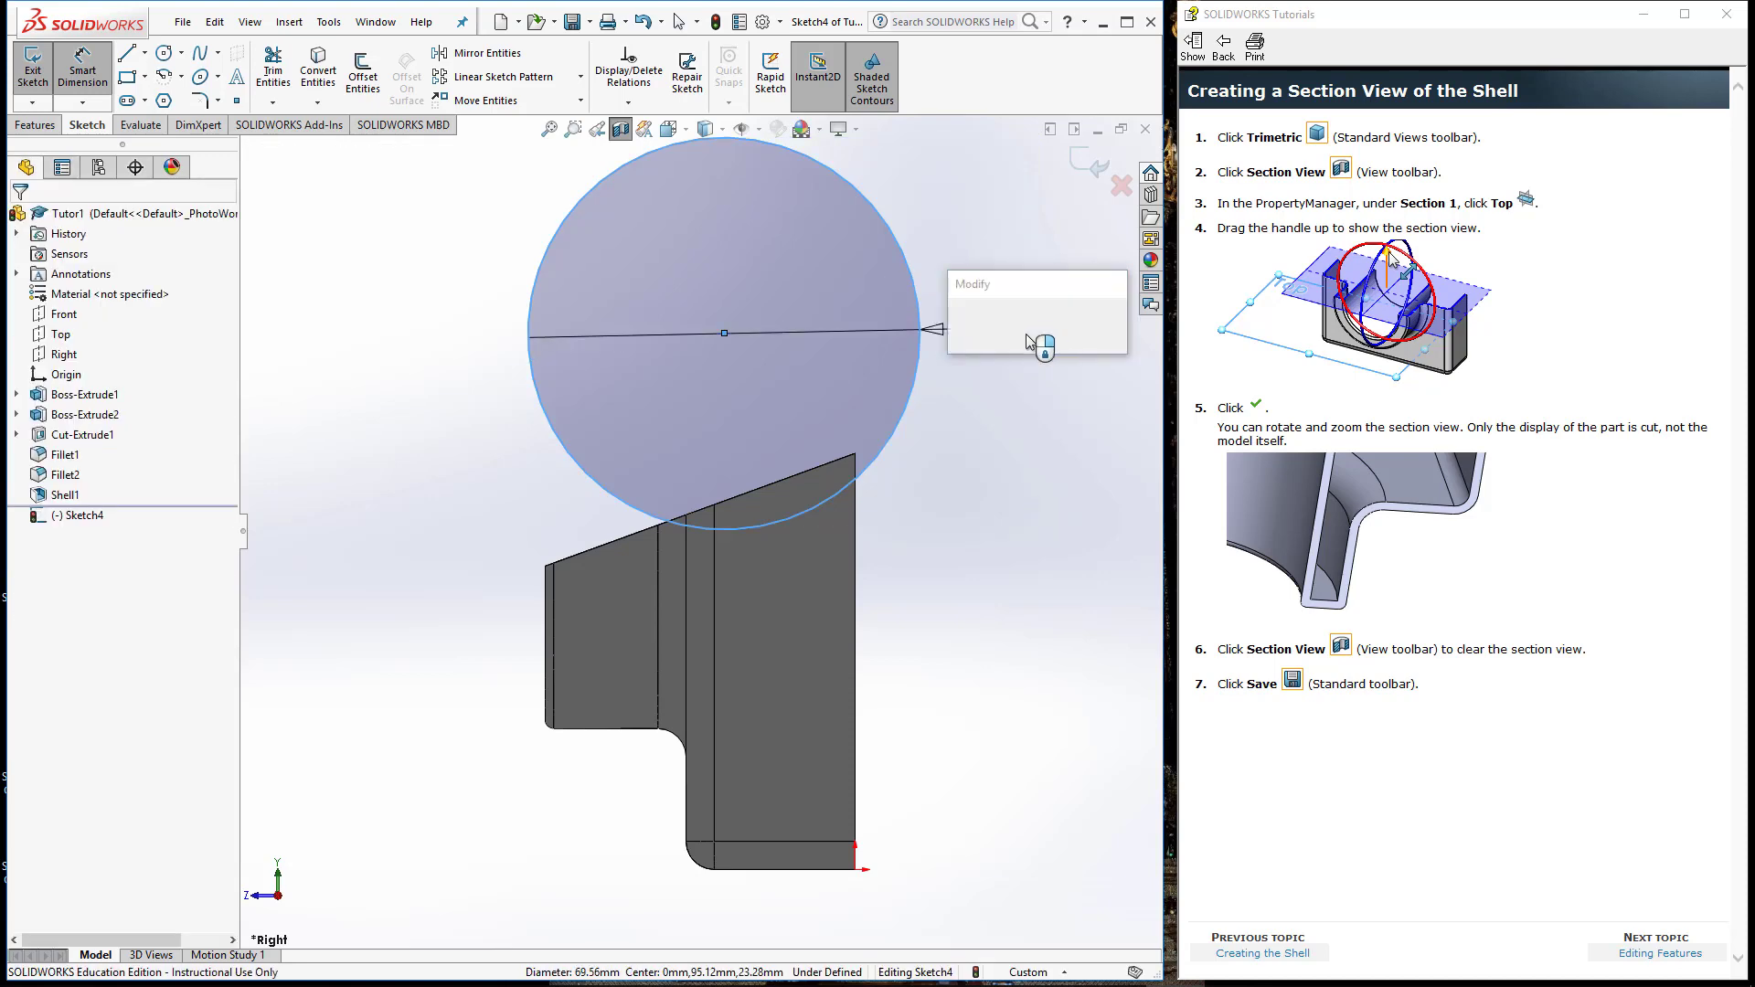
{"action": "type", "text": "120"}
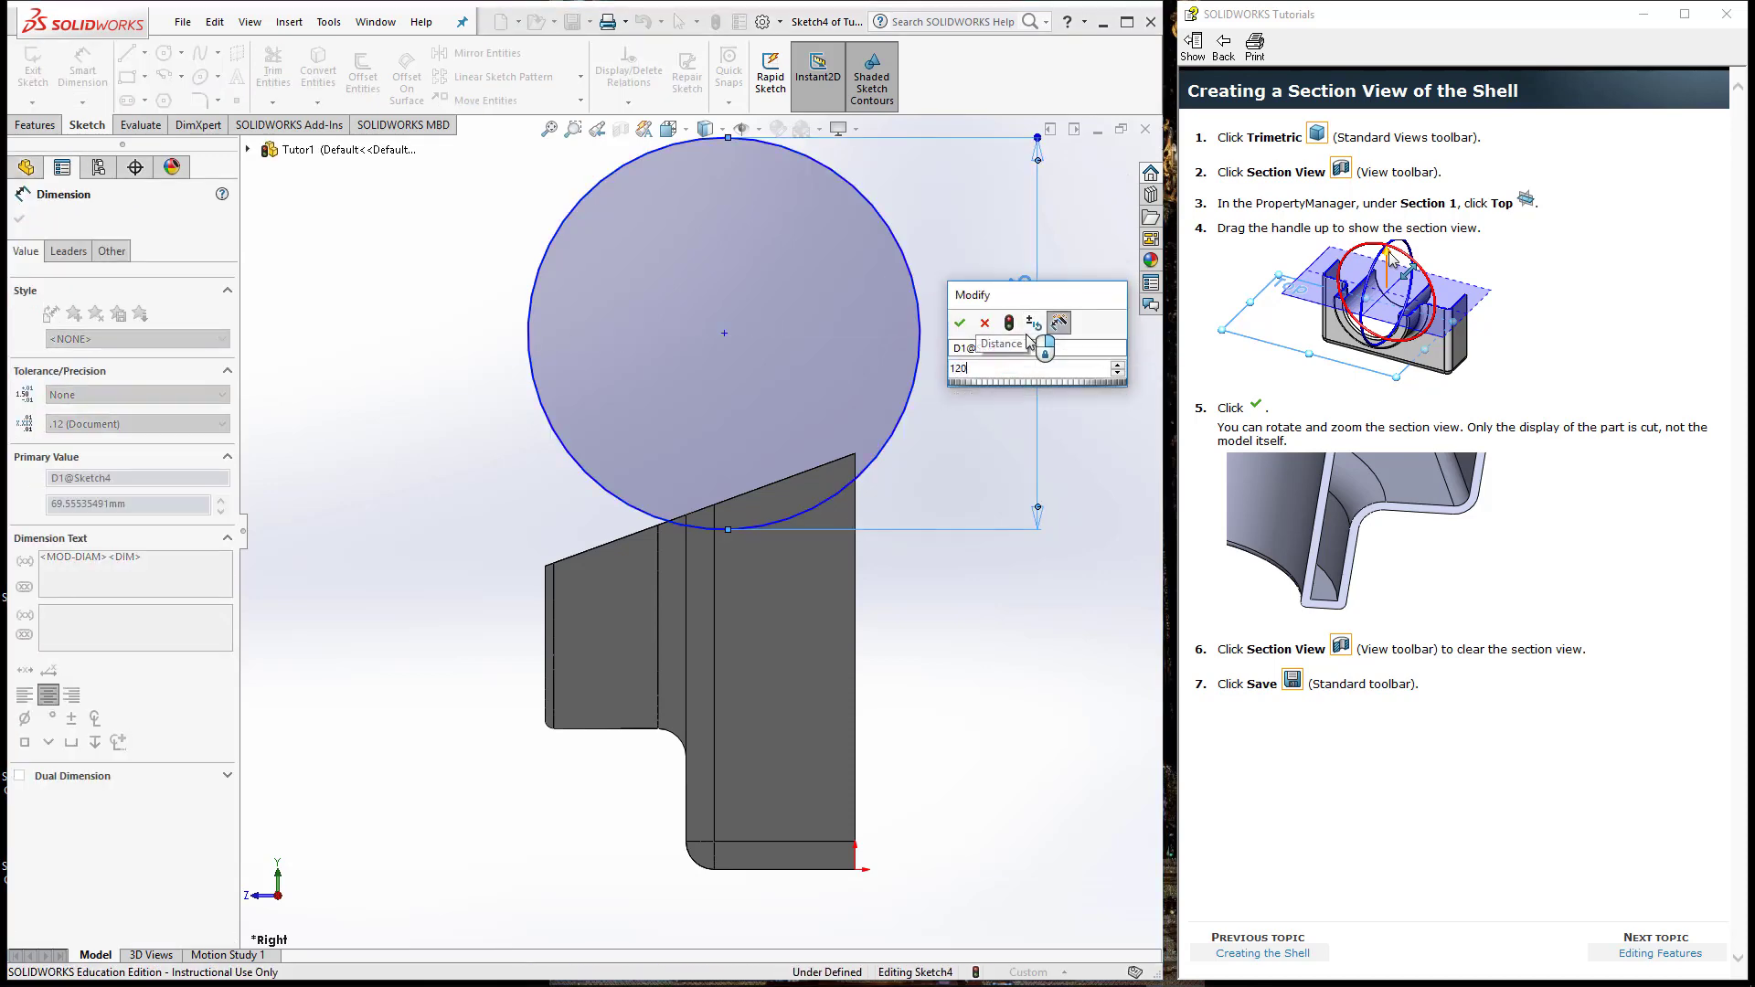
{"action": "key", "text": "Return"}
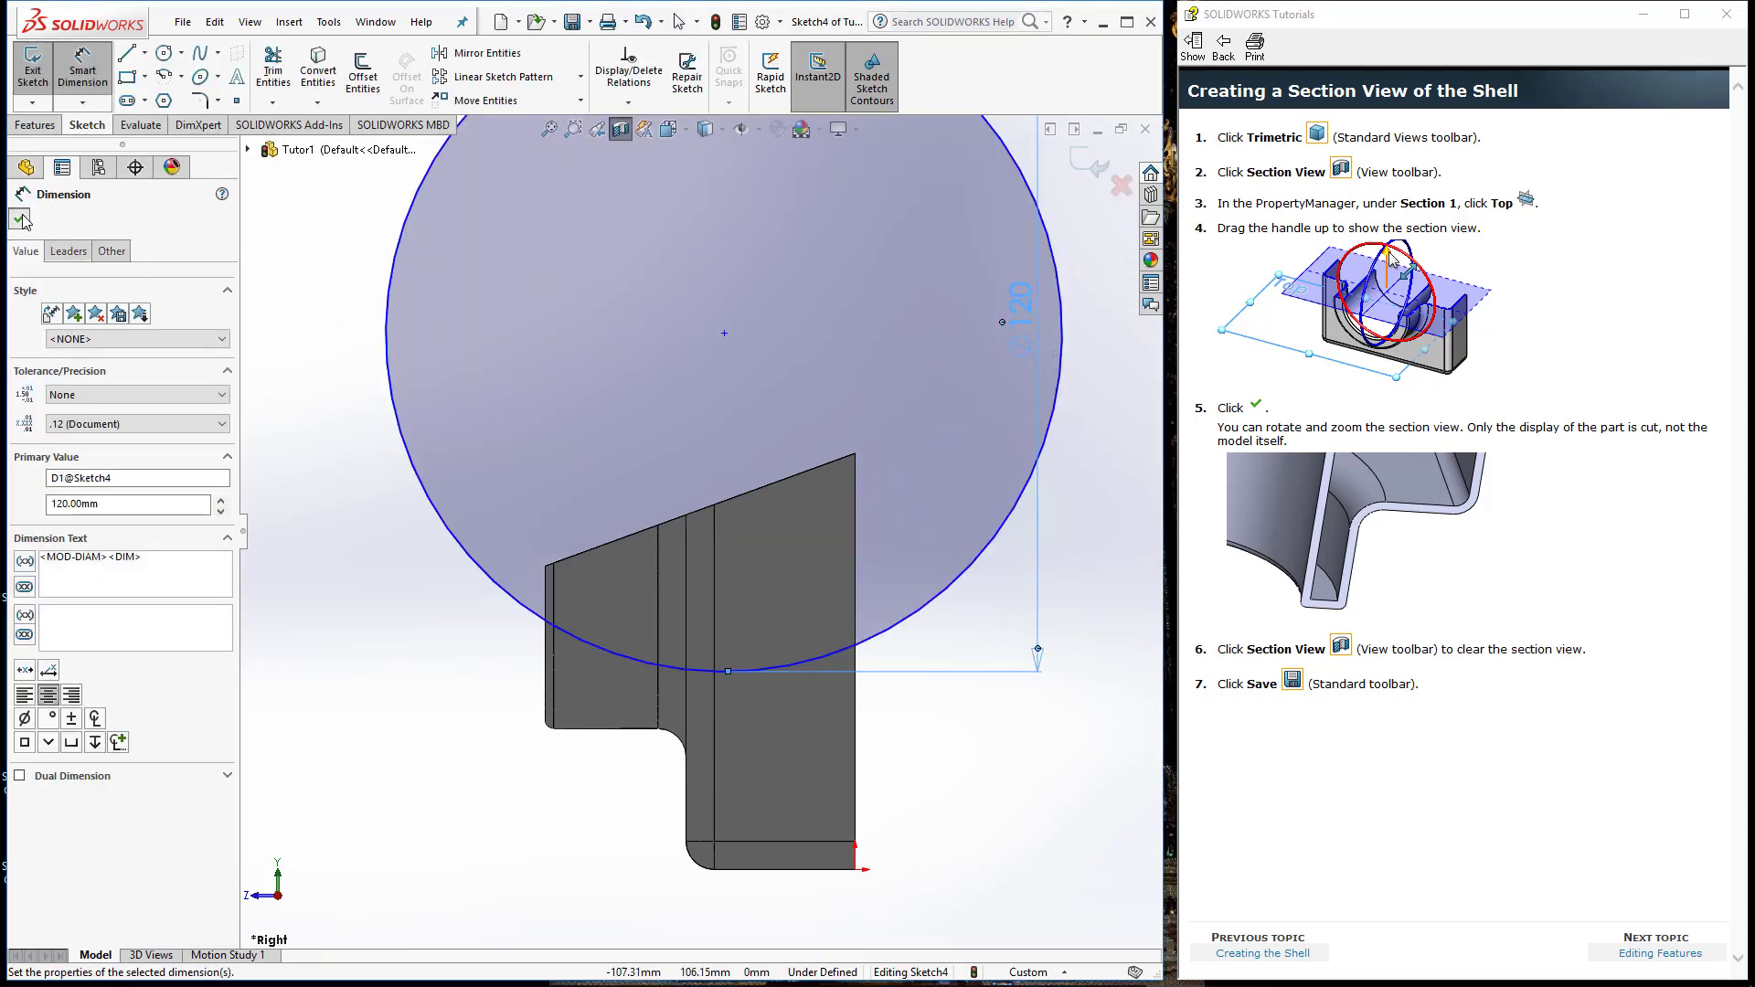
{"action": "left_click", "coordinate": [19, 219]}
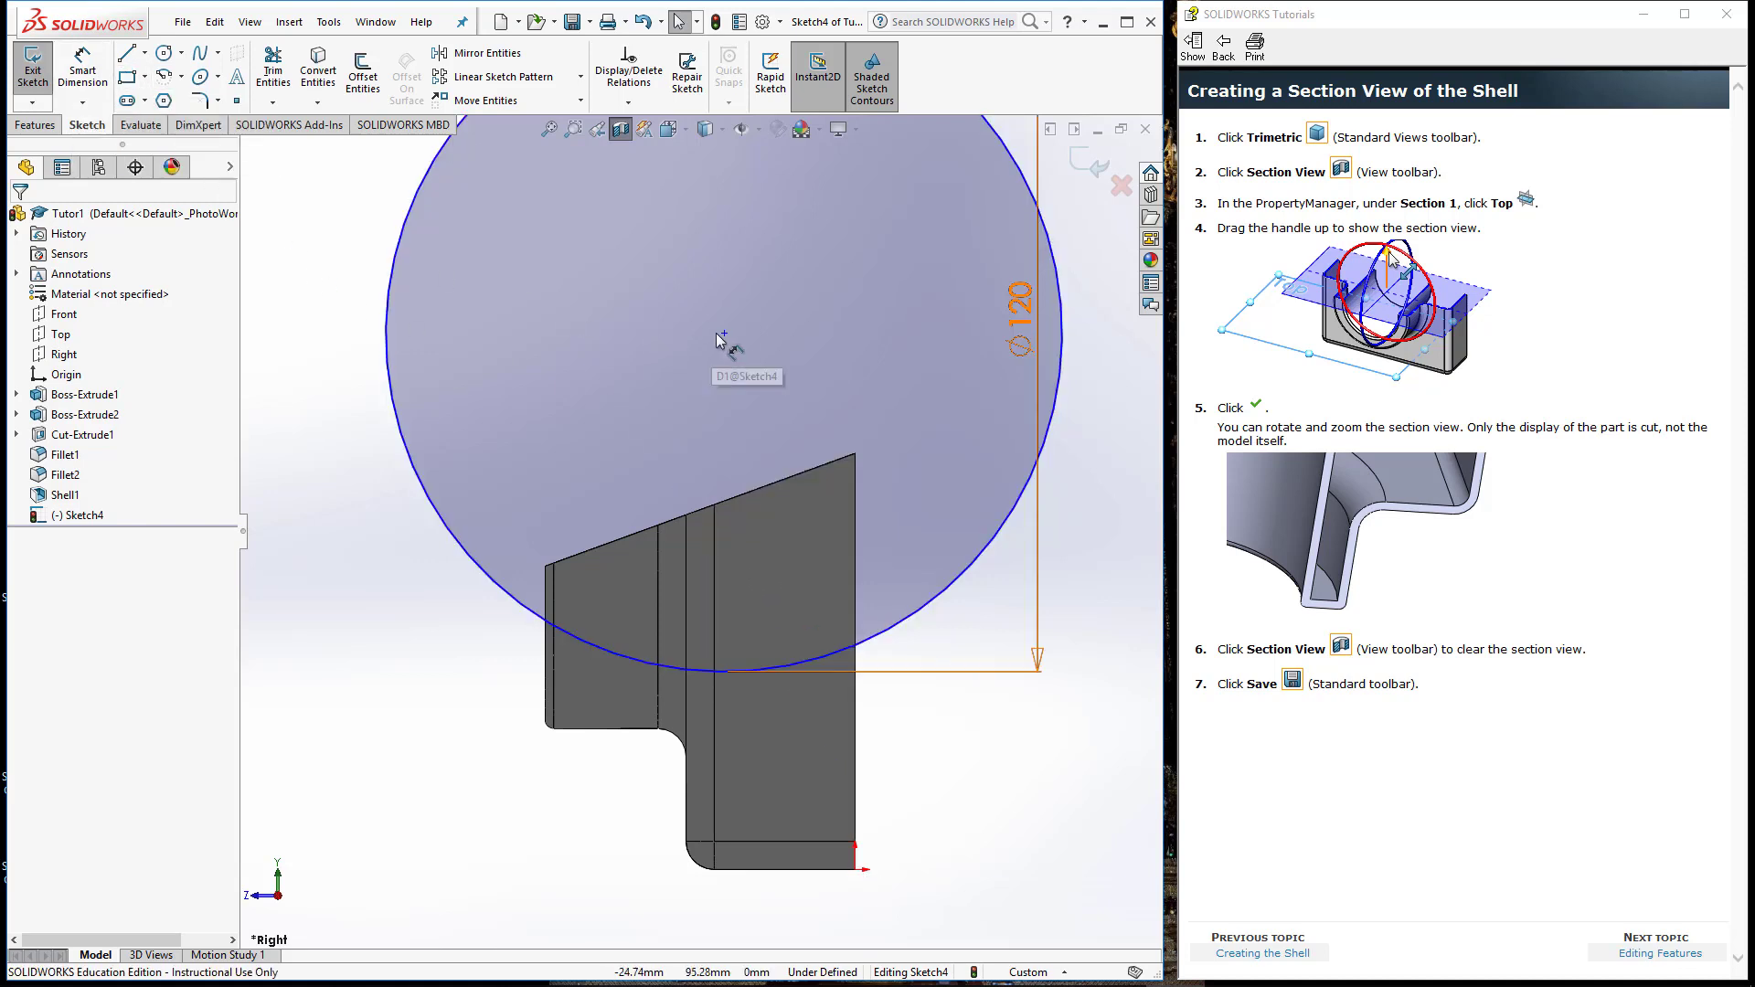
Add a Horizontal relation between the 120 mm circle's centre point and the origin.
{"action": "left_click", "coordinate": [826, 656]}
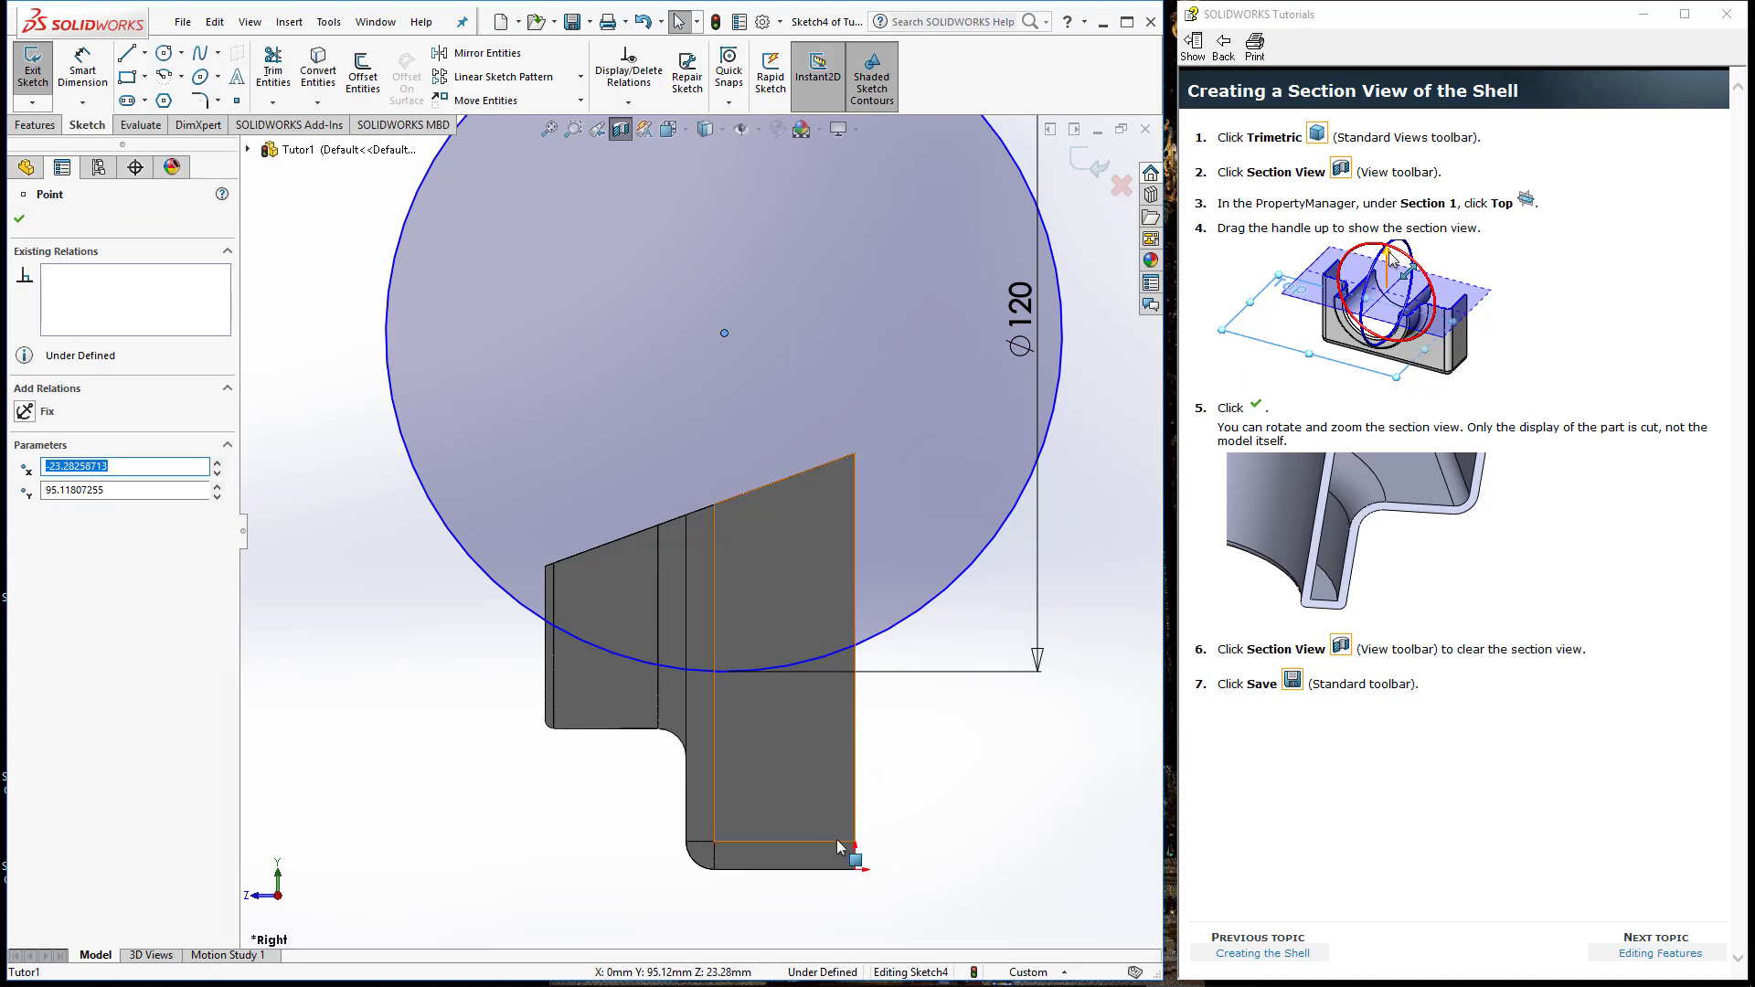
{"action": "left_click", "coordinate": [856, 871]}
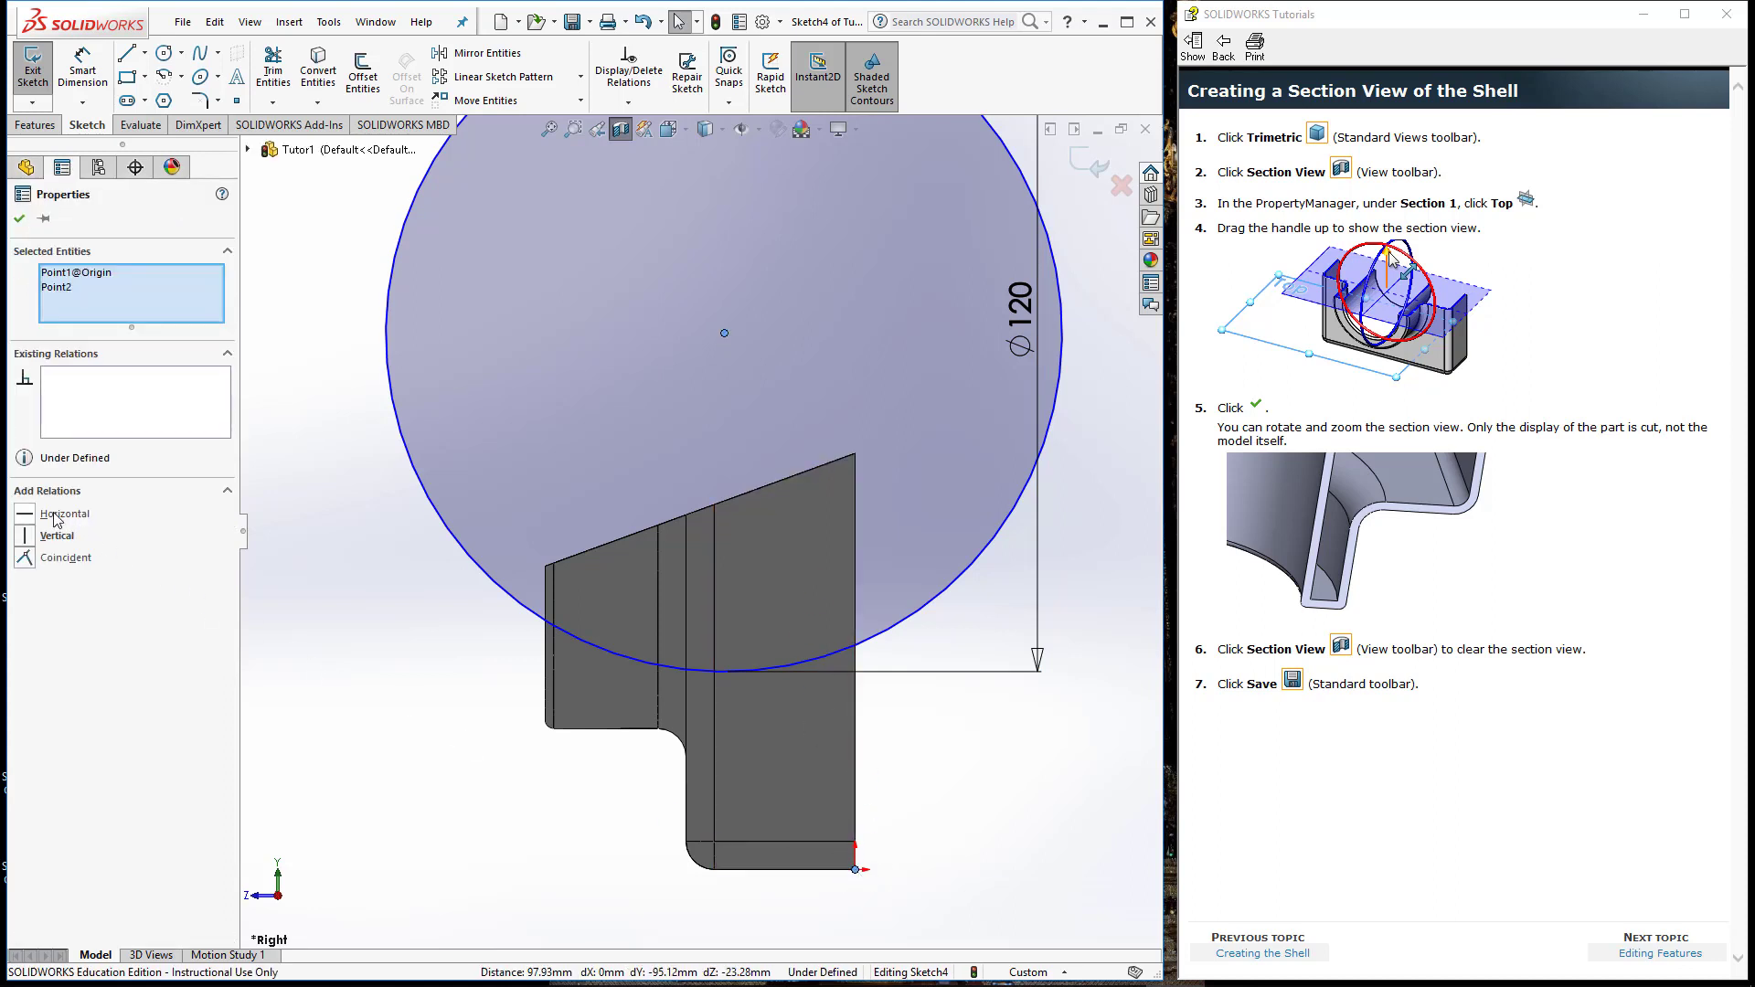
{"action": "left_click", "coordinate": [57, 519]}
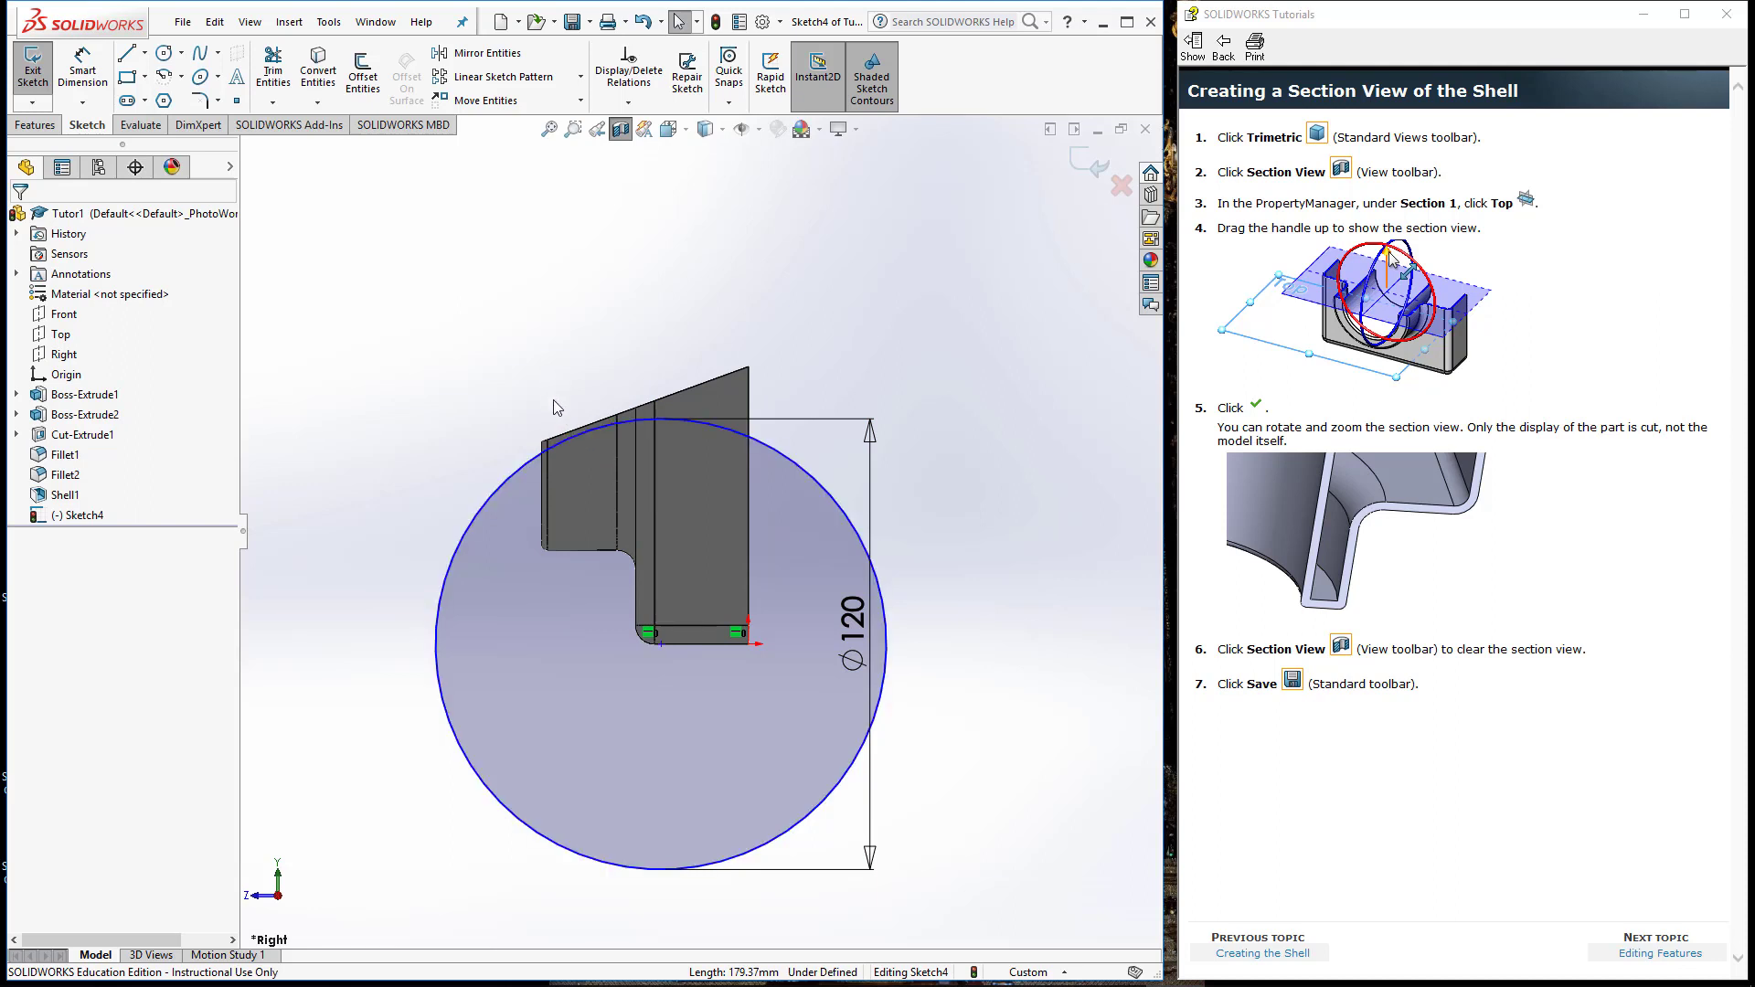
{"action": "scroll", "coordinate": [552, 398], "scroll_direction": "up", "scroll_amount": 2}
{"action": "scroll", "coordinate": [557, 397], "scroll_direction": "down", "scroll_amount": 2}
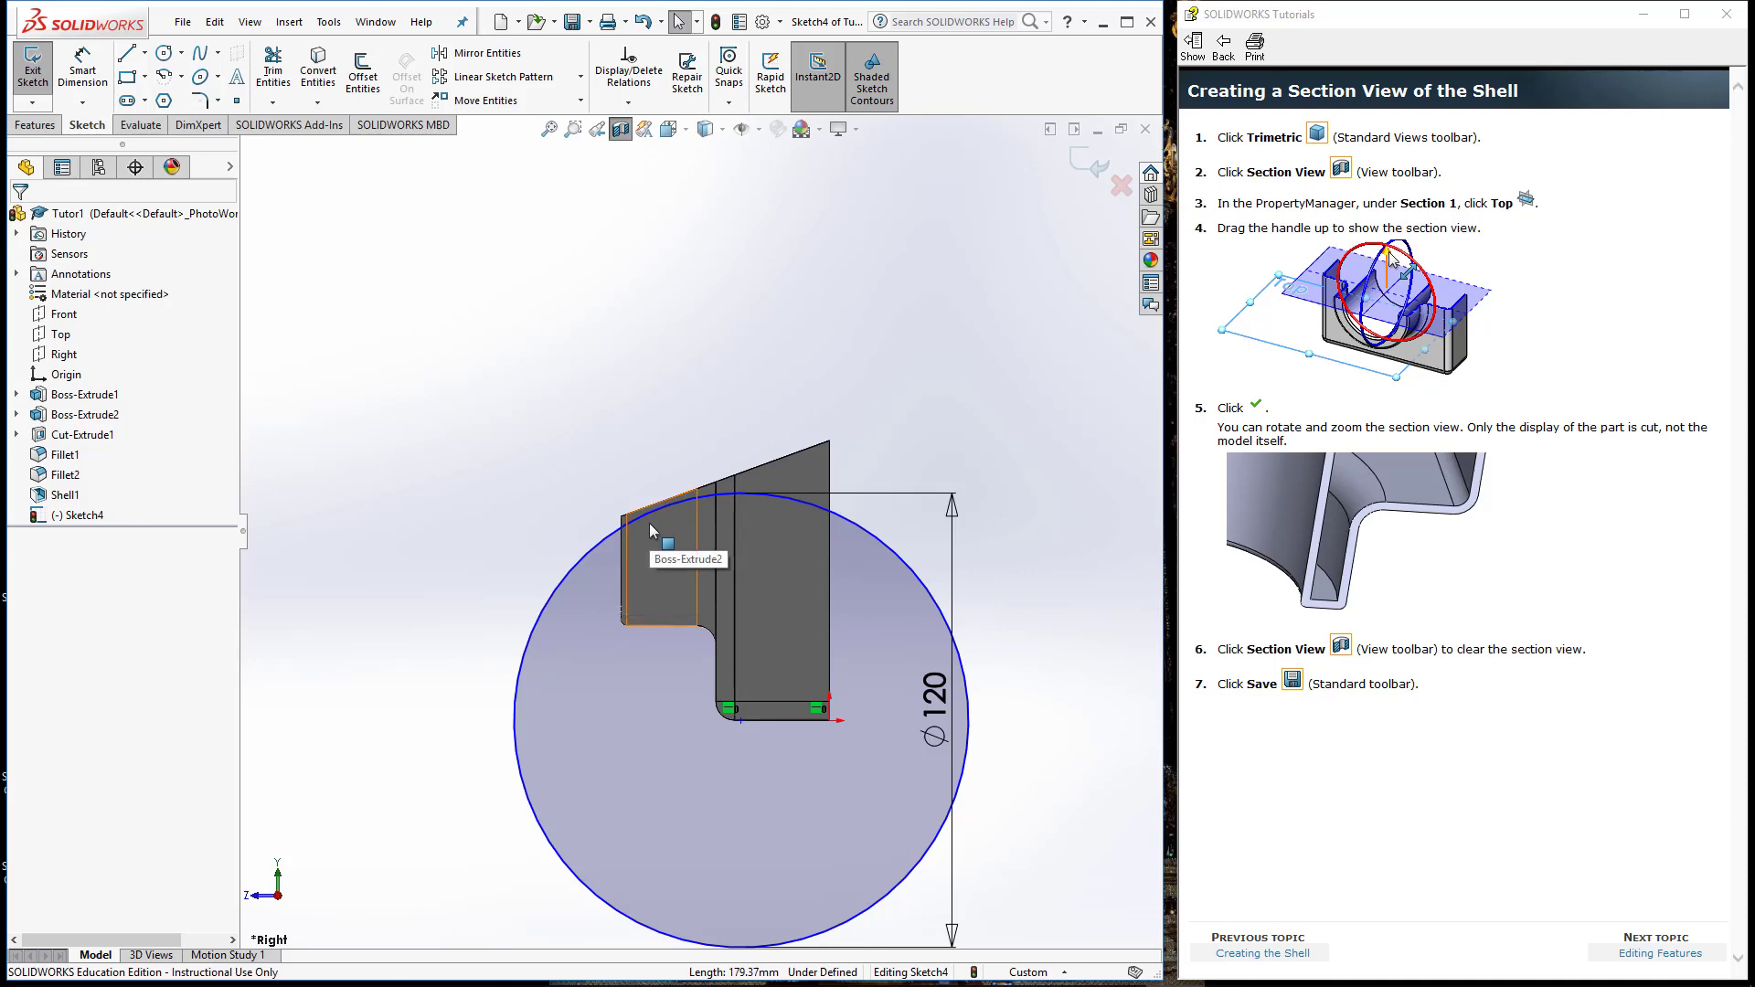
Add a 27.50 mm horizontal dimension between the bottom edge's left and right endpoints.
{"action": "left_click", "coordinate": [90, 69]}
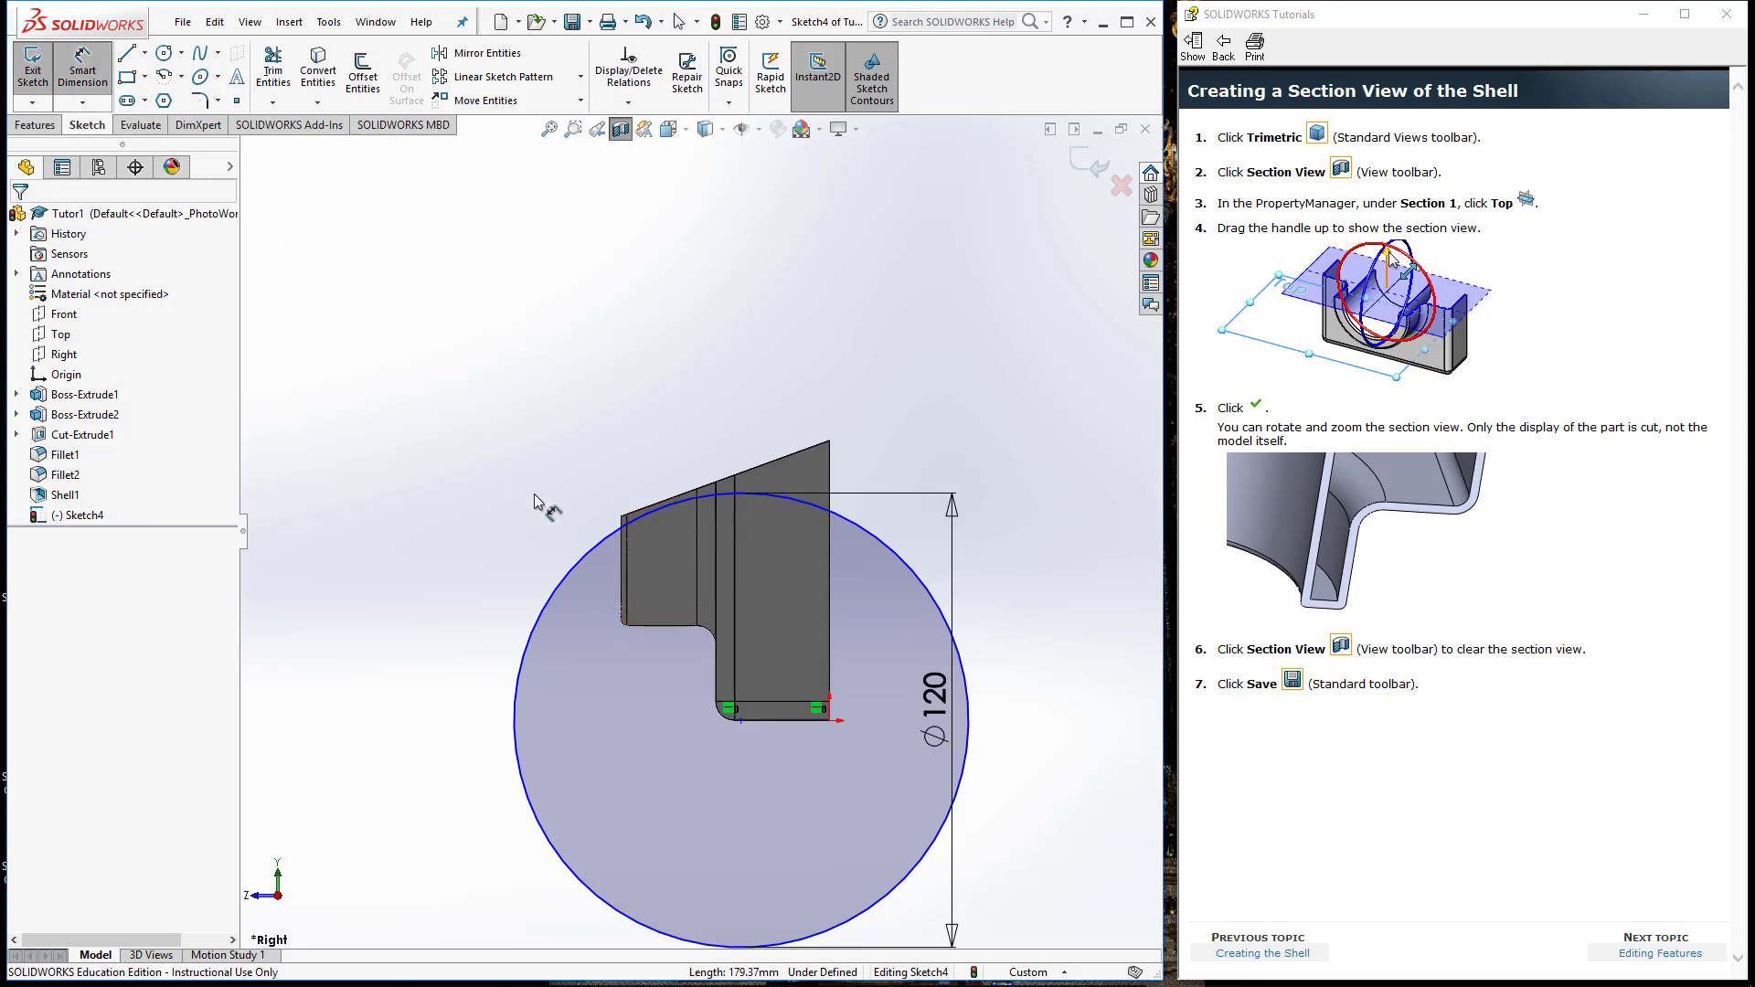
{"action": "scroll", "coordinate": [773, 736], "scroll_direction": "down", "scroll_amount": 2}
{"action": "scroll", "coordinate": [764, 645], "scroll_direction": "down", "scroll_amount": 3}
{"action": "scroll", "coordinate": [732, 687], "scroll_direction": "down", "scroll_amount": 4}
{"action": "scroll", "coordinate": [732, 688], "scroll_direction": "down", "scroll_amount": 2}
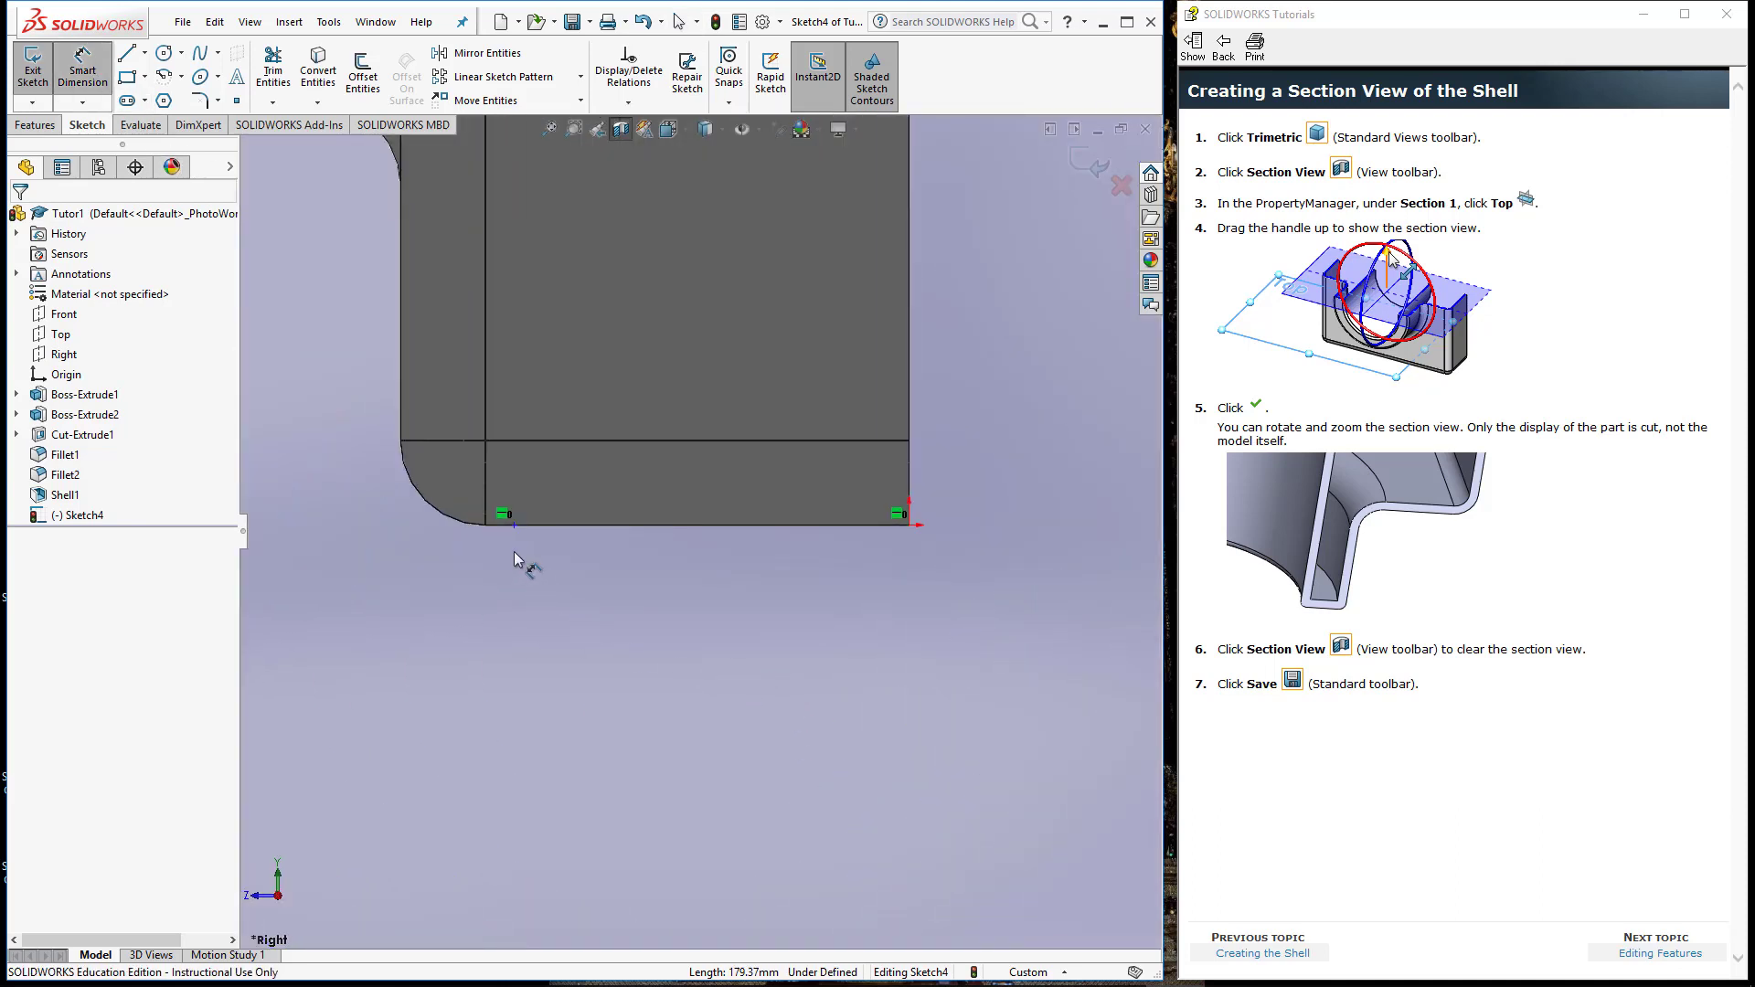
{"action": "left_click", "coordinate": [516, 526]}
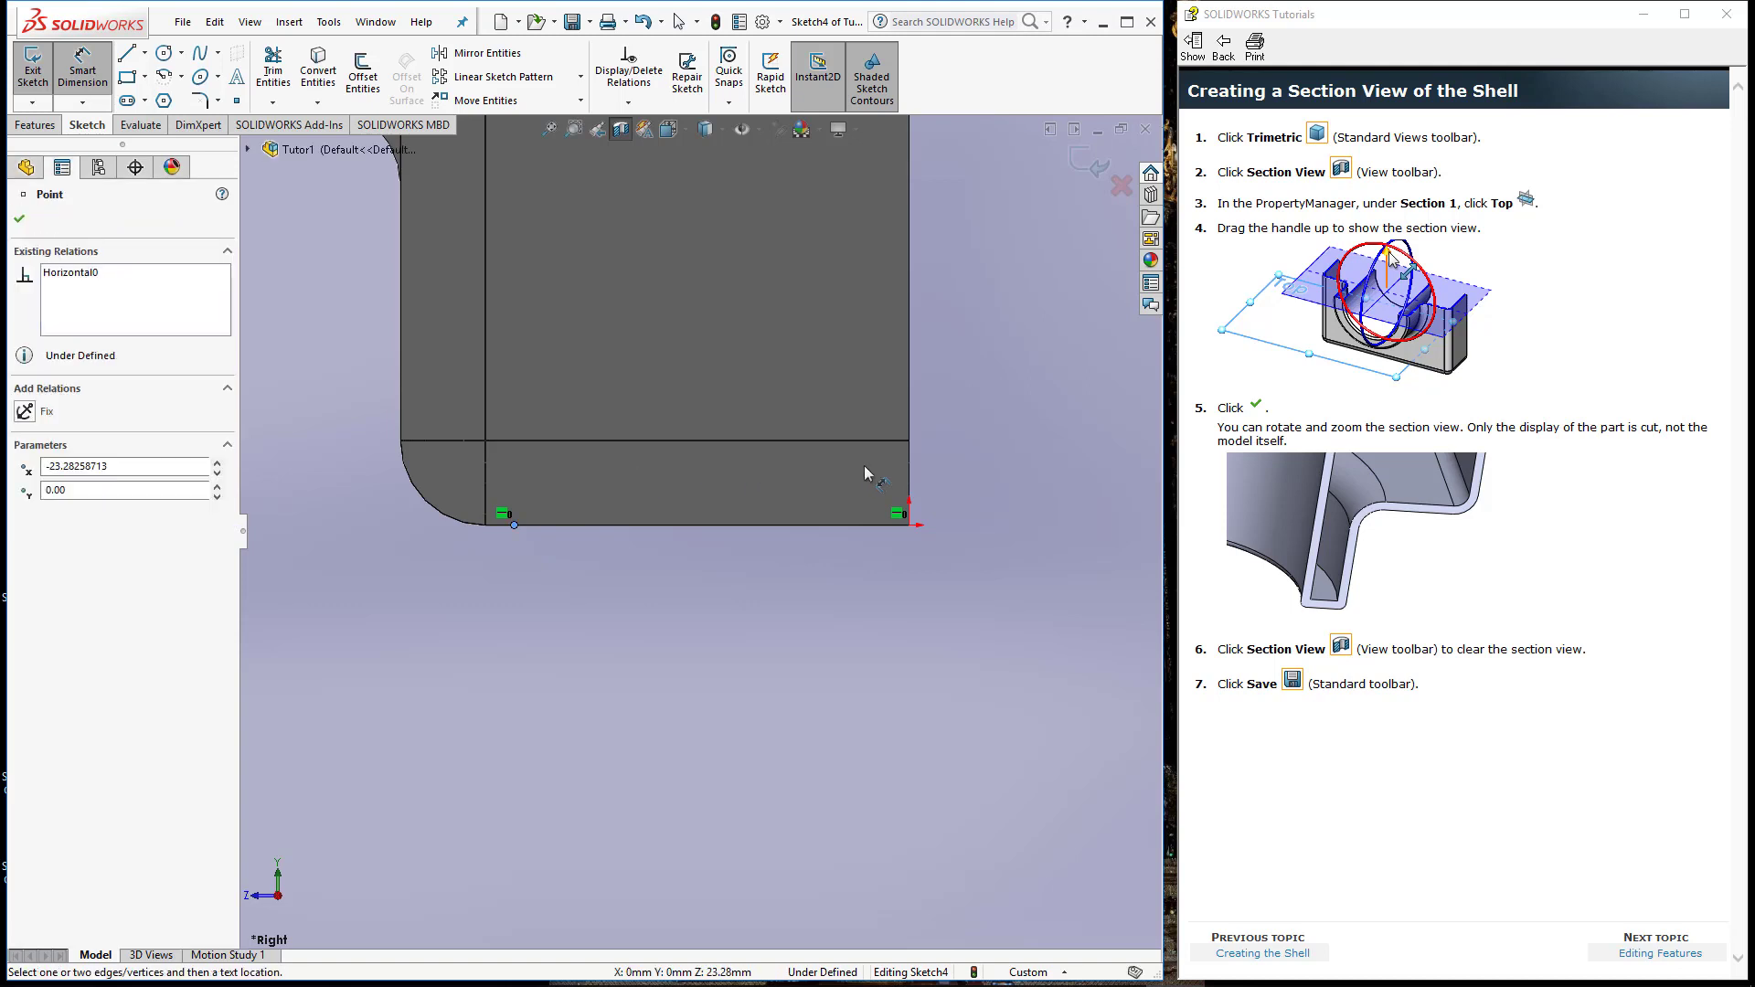
{"action": "left_click", "coordinate": [909, 525]}
{"action": "left_click", "coordinate": [707, 610]}
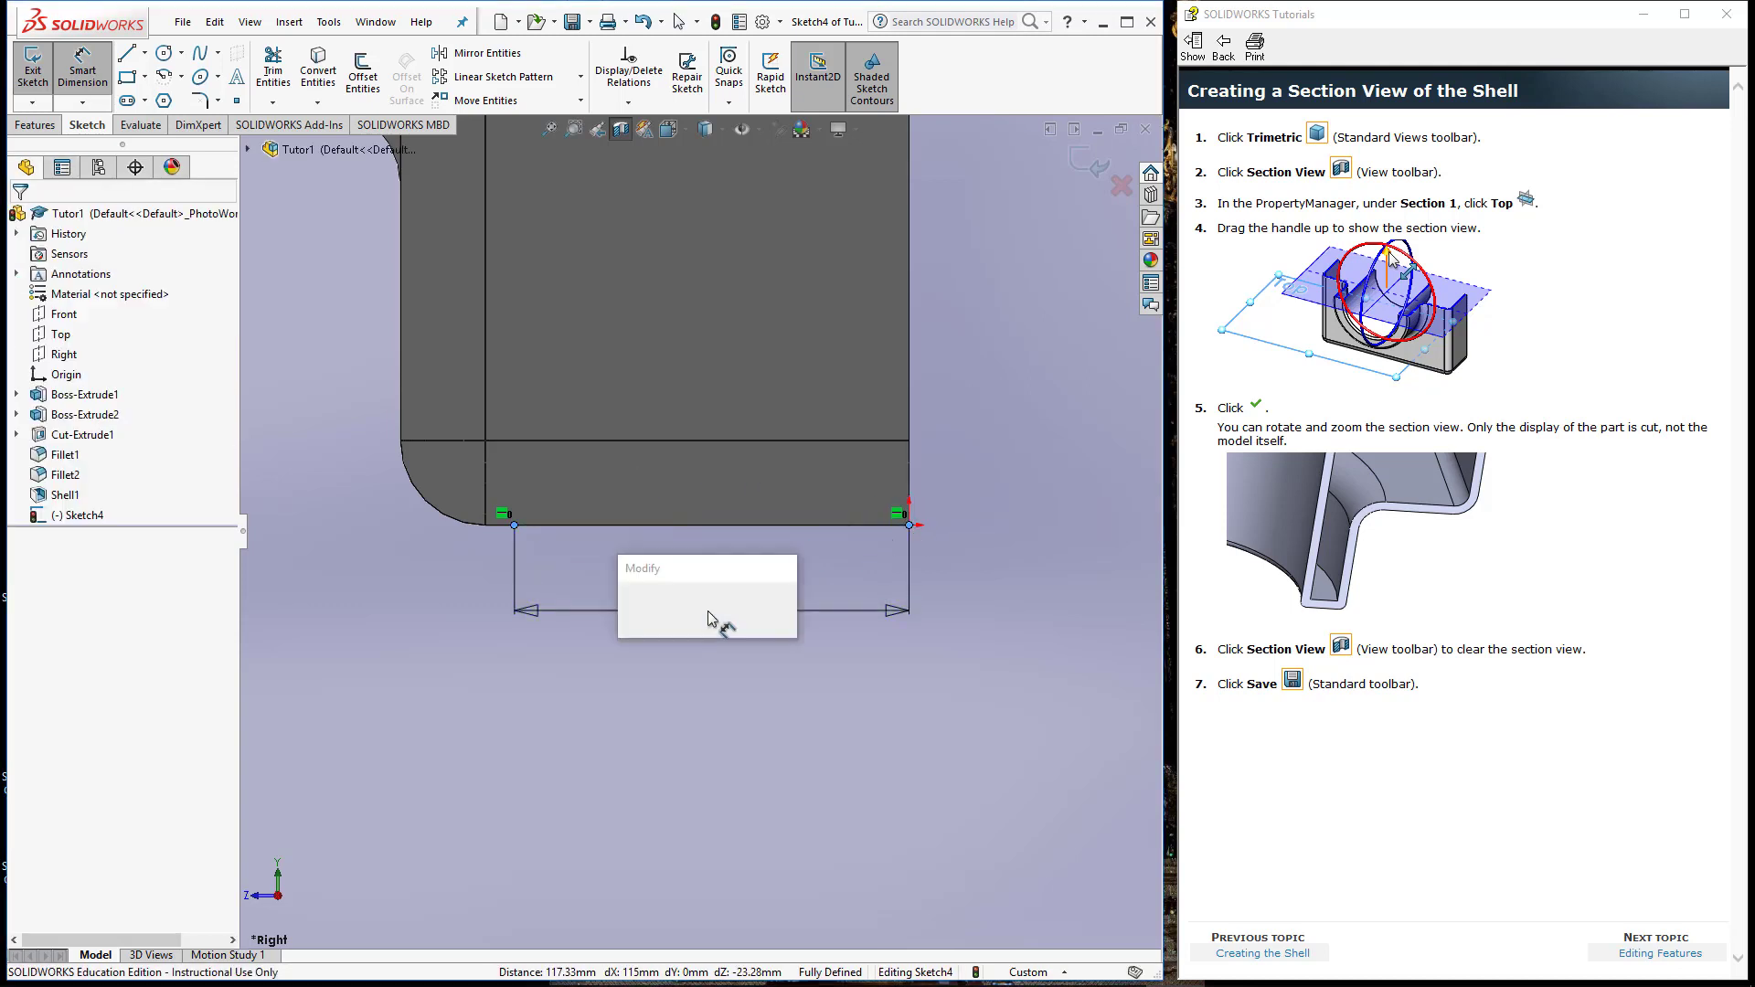
{"action": "type", "text": "27.5"}
{"action": "key", "text": "Return"}
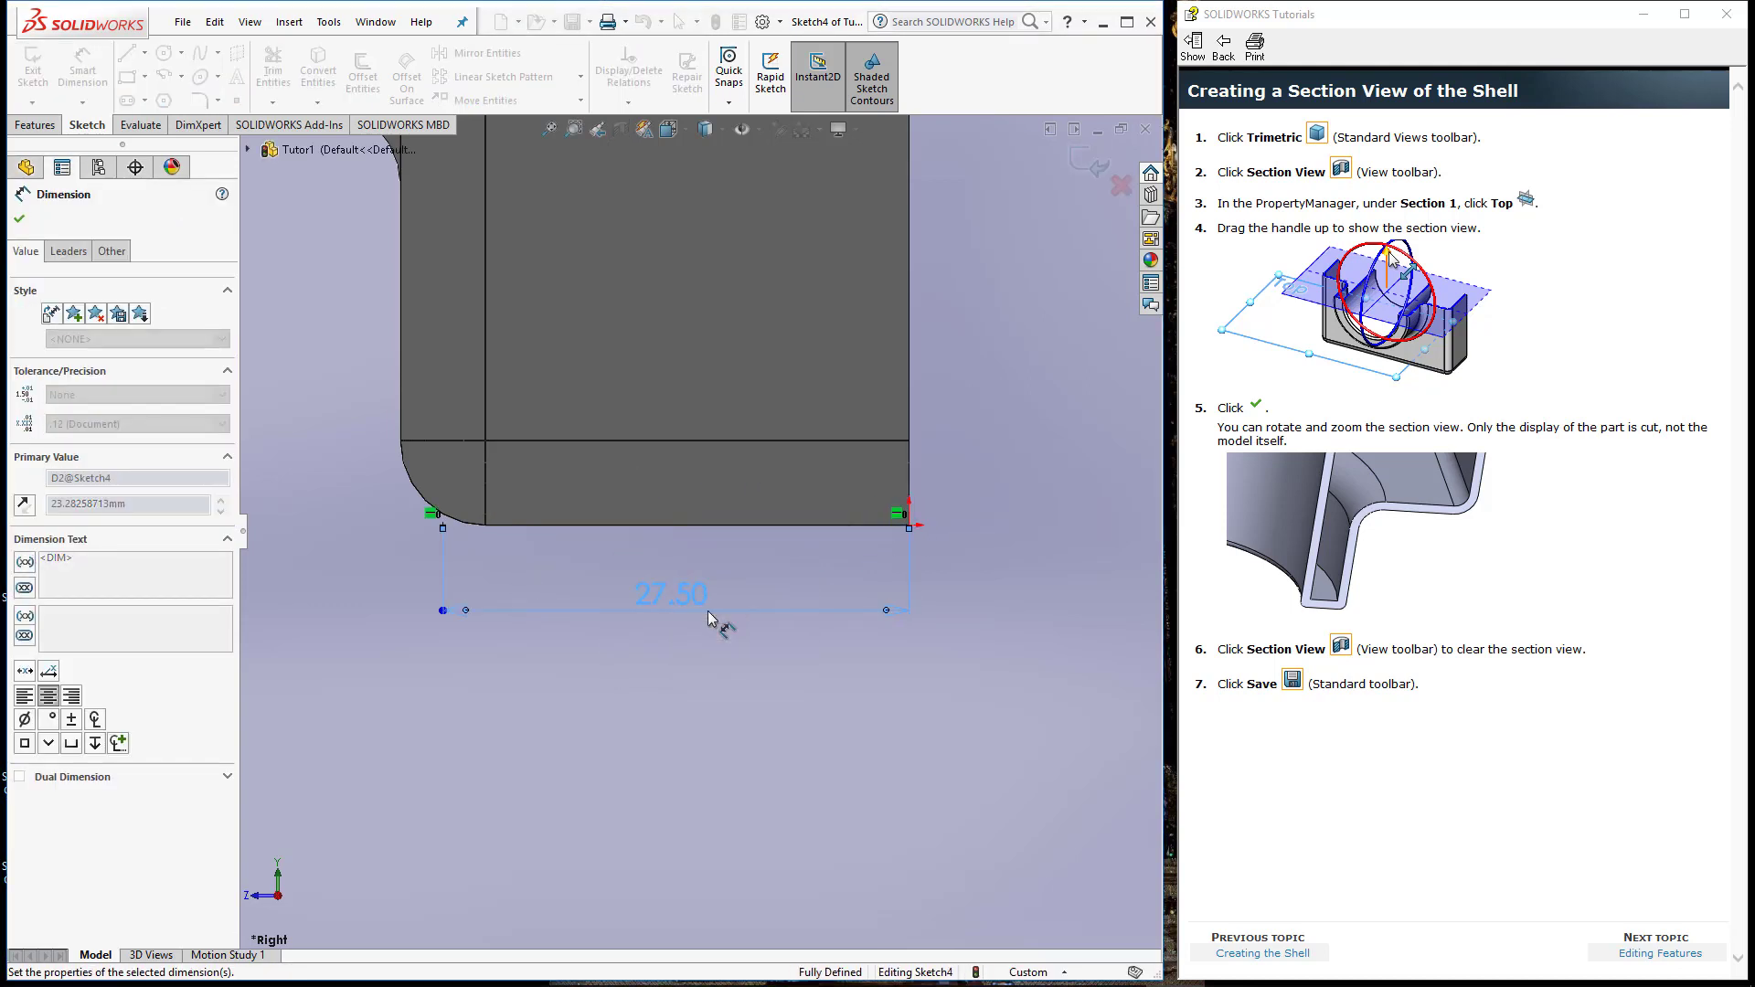
Close the dimension properties, inspect the edge, and zoom to fit the fully defined Sketch4.
{"action": "left_click", "coordinate": [18, 219]}
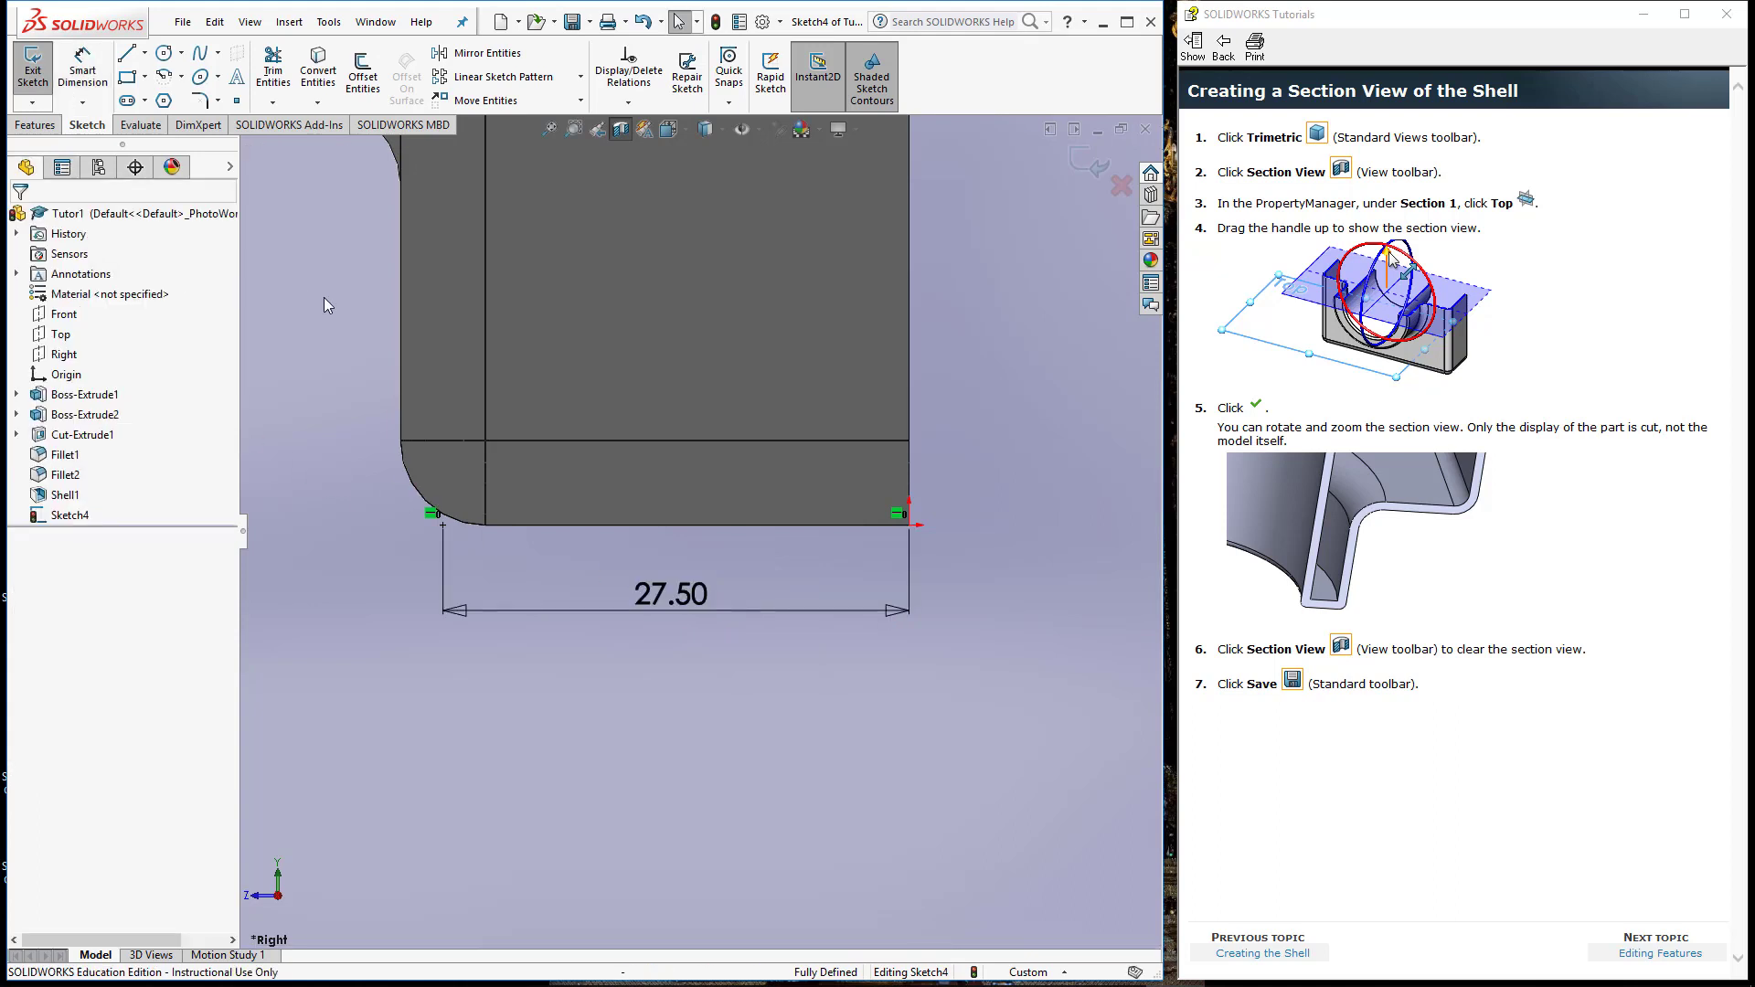
{"action": "key", "text": "f"}
{"action": "scroll", "coordinate": [727, 437], "scroll_direction": "down", "scroll_amount": 2}
{"action": "scroll", "coordinate": [712, 541], "scroll_direction": "down", "scroll_amount": 2}
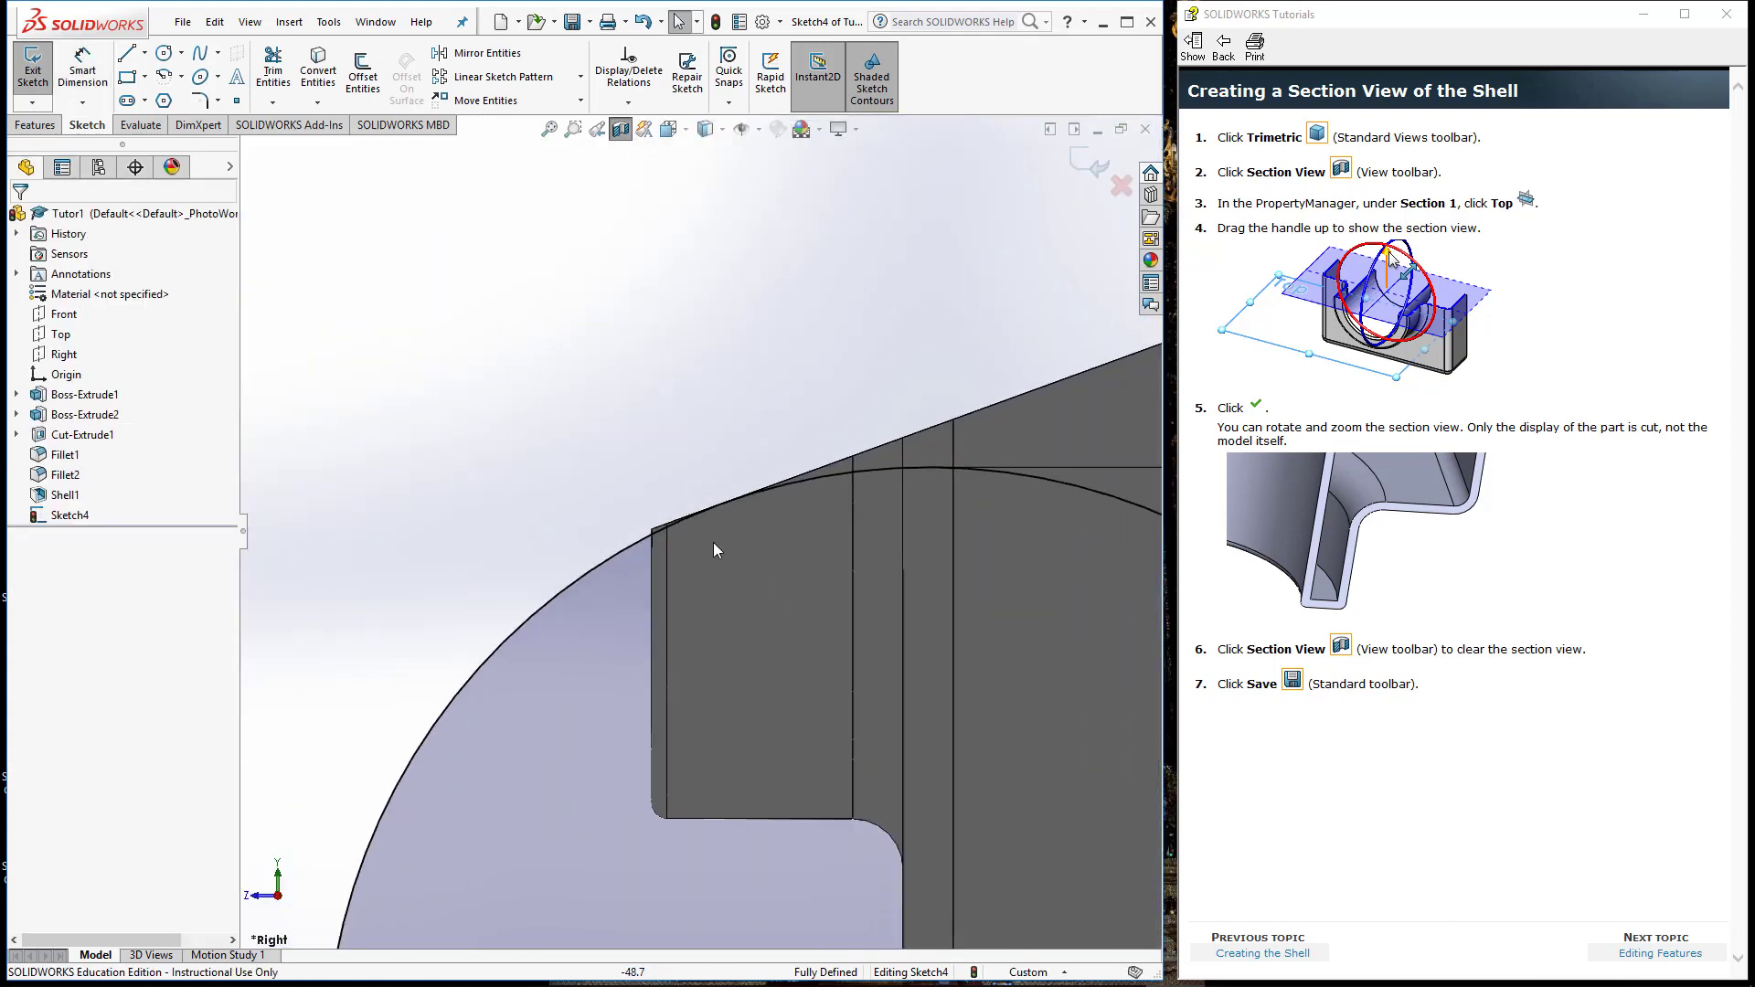
{"action": "scroll", "coordinate": [728, 454], "scroll_direction": "down", "scroll_amount": 2}
{"action": "scroll", "coordinate": [728, 453], "scroll_direction": "down", "scroll_amount": 1}
{"action": "scroll", "coordinate": [699, 534], "scroll_direction": "down", "scroll_amount": 1}
{"action": "scroll", "coordinate": [705, 539], "scroll_direction": "down", "scroll_amount": 1}
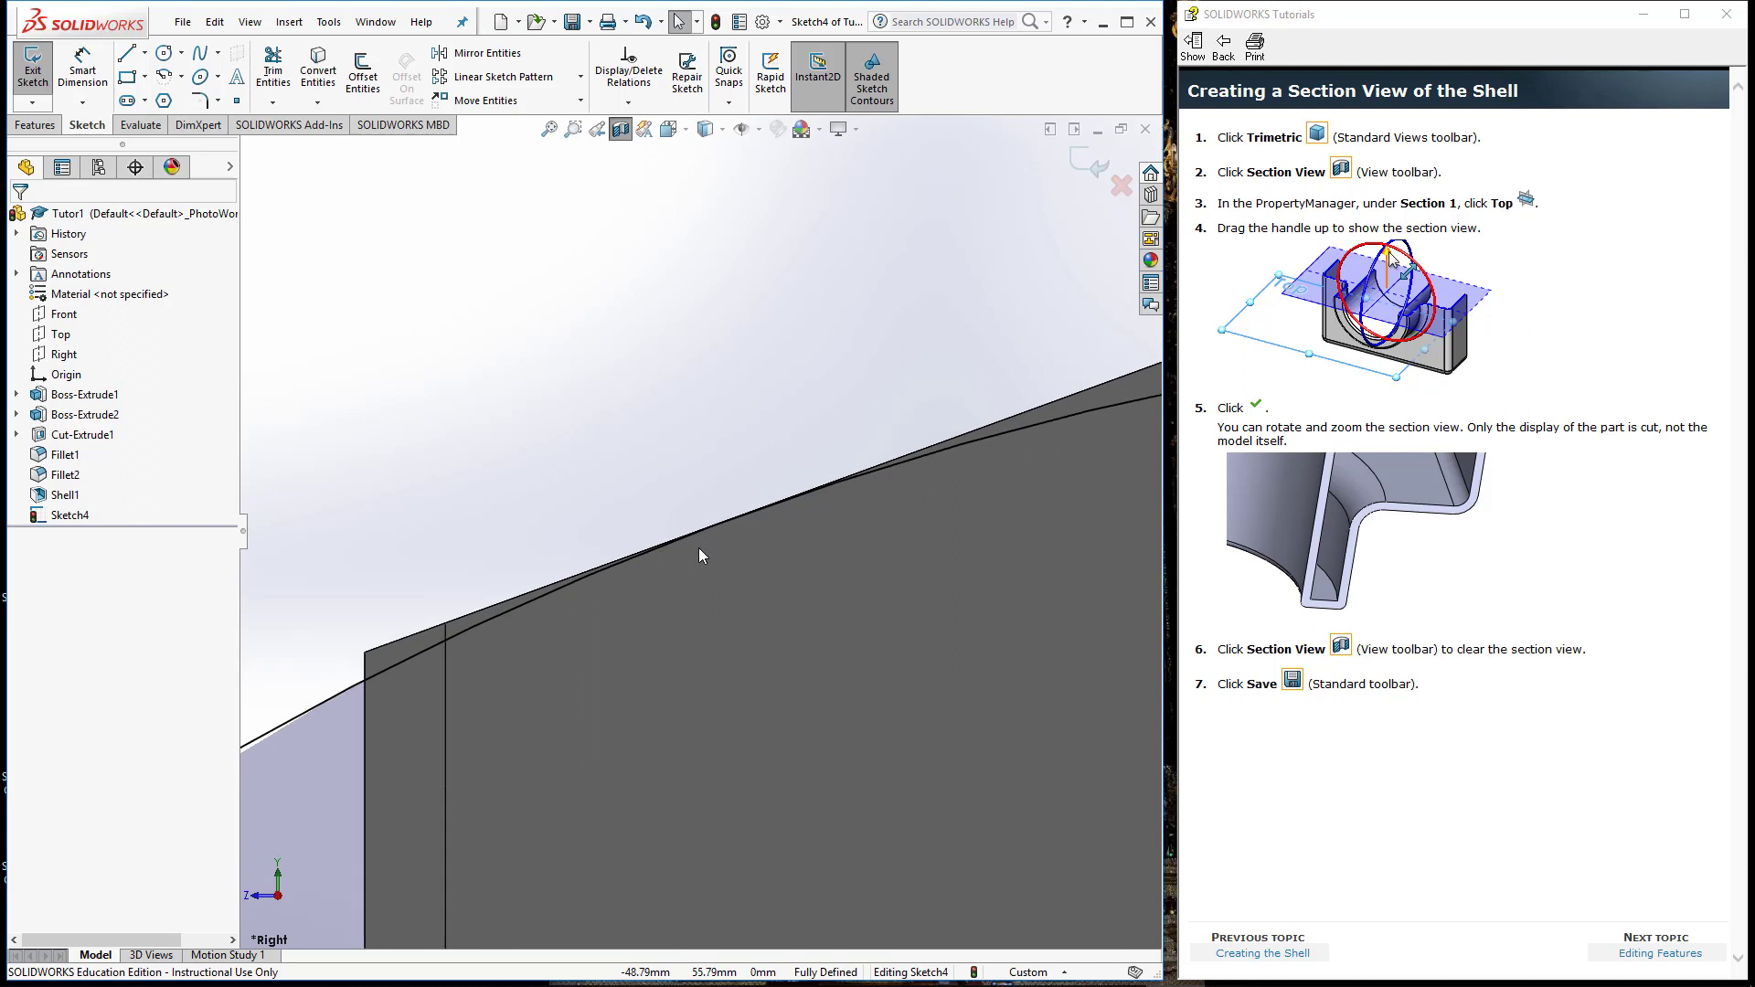
{"action": "scroll", "coordinate": [699, 546], "scroll_direction": "down", "scroll_amount": 1}
{"action": "scroll", "coordinate": [781, 501], "scroll_direction": "down", "scroll_amount": 2}
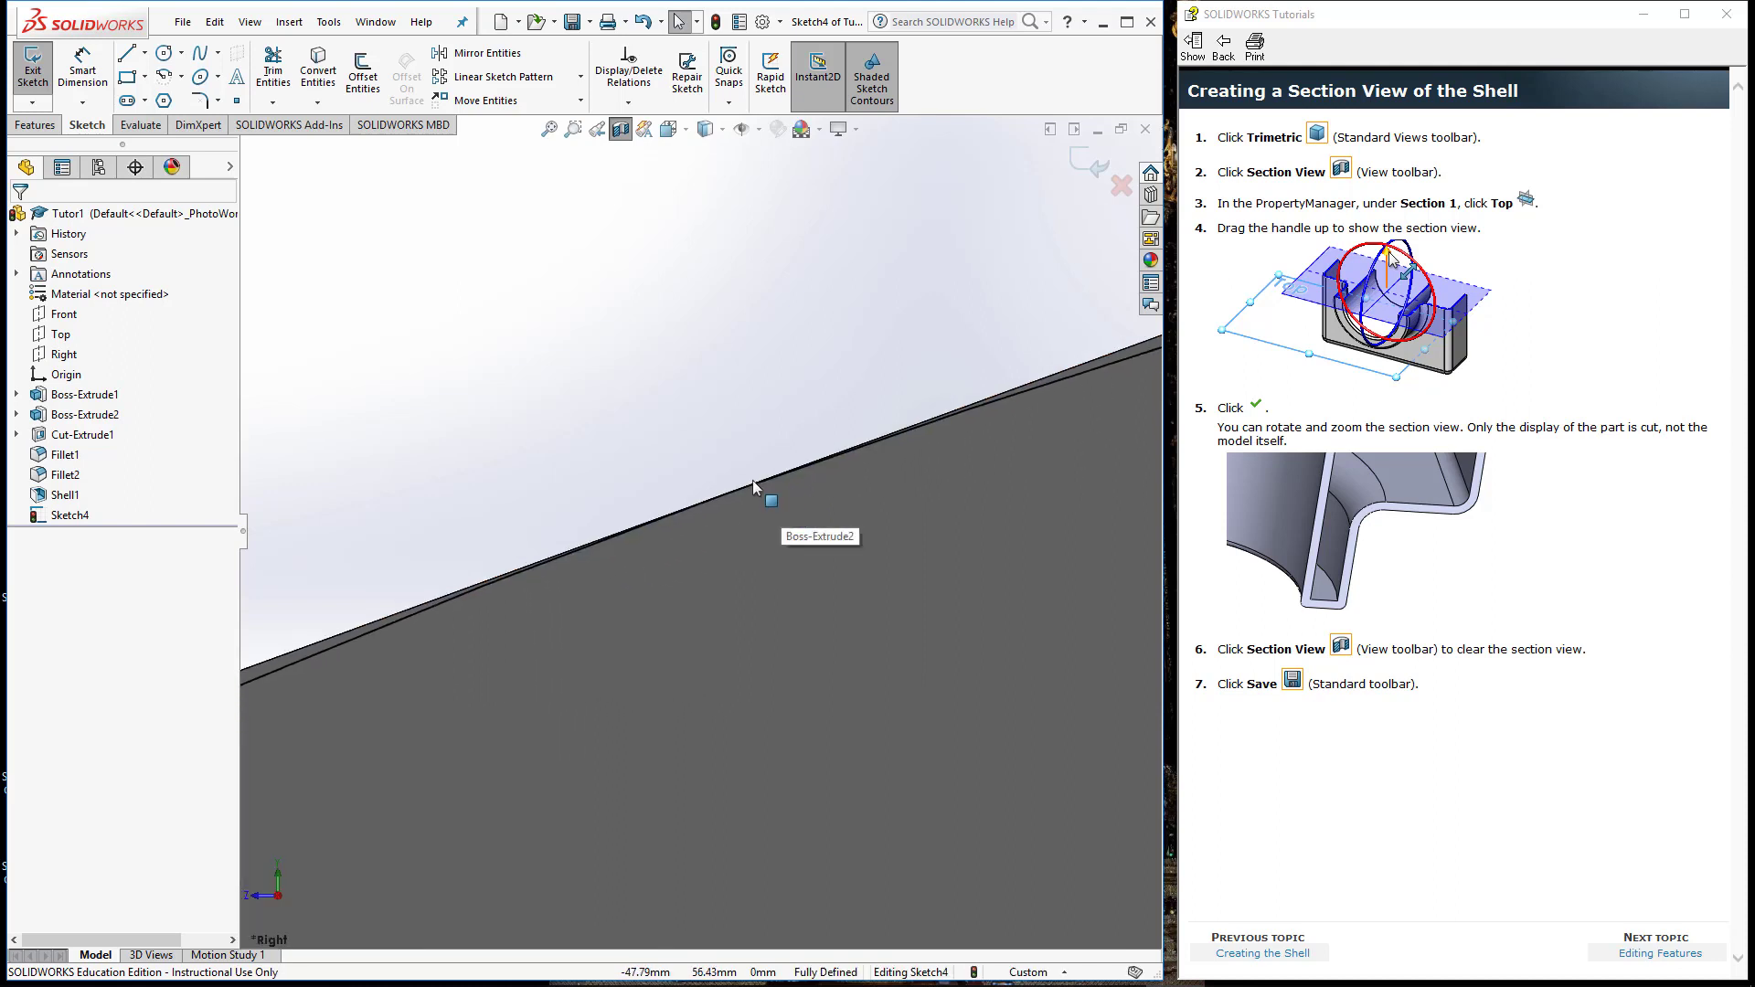
{"action": "scroll", "coordinate": [775, 514], "scroll_direction": "down", "scroll_amount": 1}
{"action": "scroll", "coordinate": [704, 521], "scroll_direction": "down", "scroll_amount": 1}
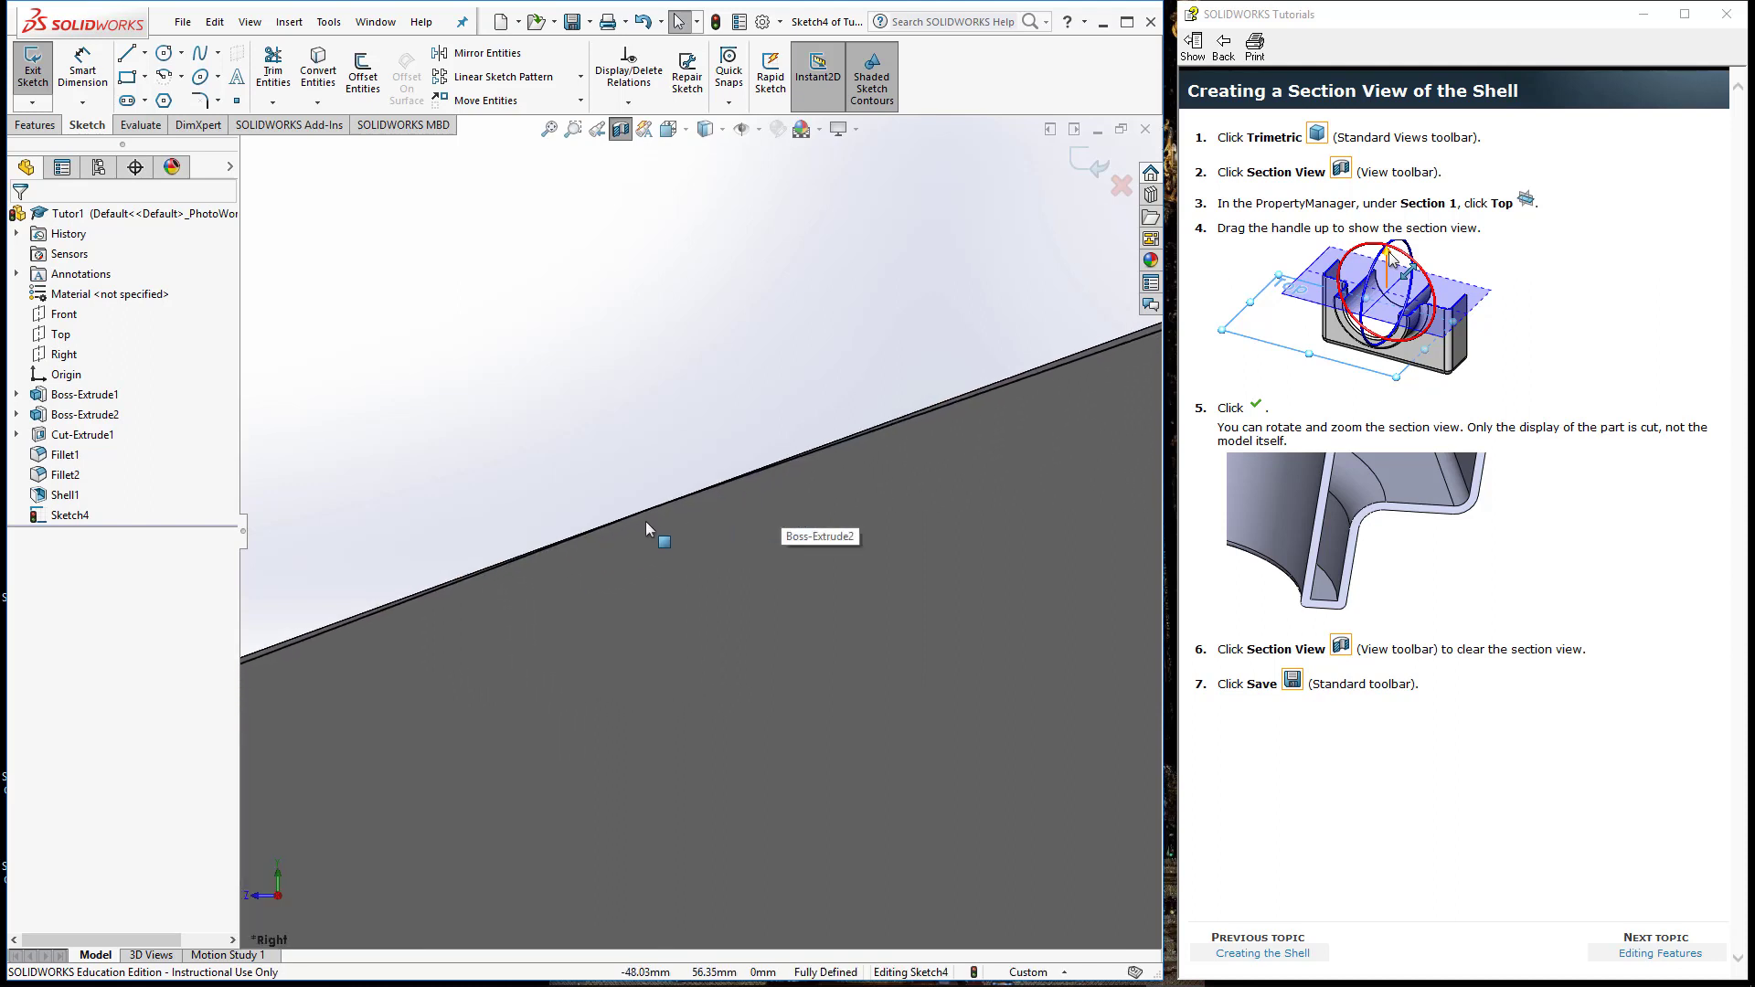
{"action": "scroll", "coordinate": [658, 521], "scroll_direction": "up", "scroll_amount": 1}
{"action": "scroll", "coordinate": [676, 539], "scroll_direction": "up", "scroll_amount": 1}
{"action": "scroll", "coordinate": [687, 563], "scroll_direction": "up", "scroll_amount": 1}
{"action": "scroll", "coordinate": [687, 563], "scroll_direction": "up", "scroll_amount": 2}
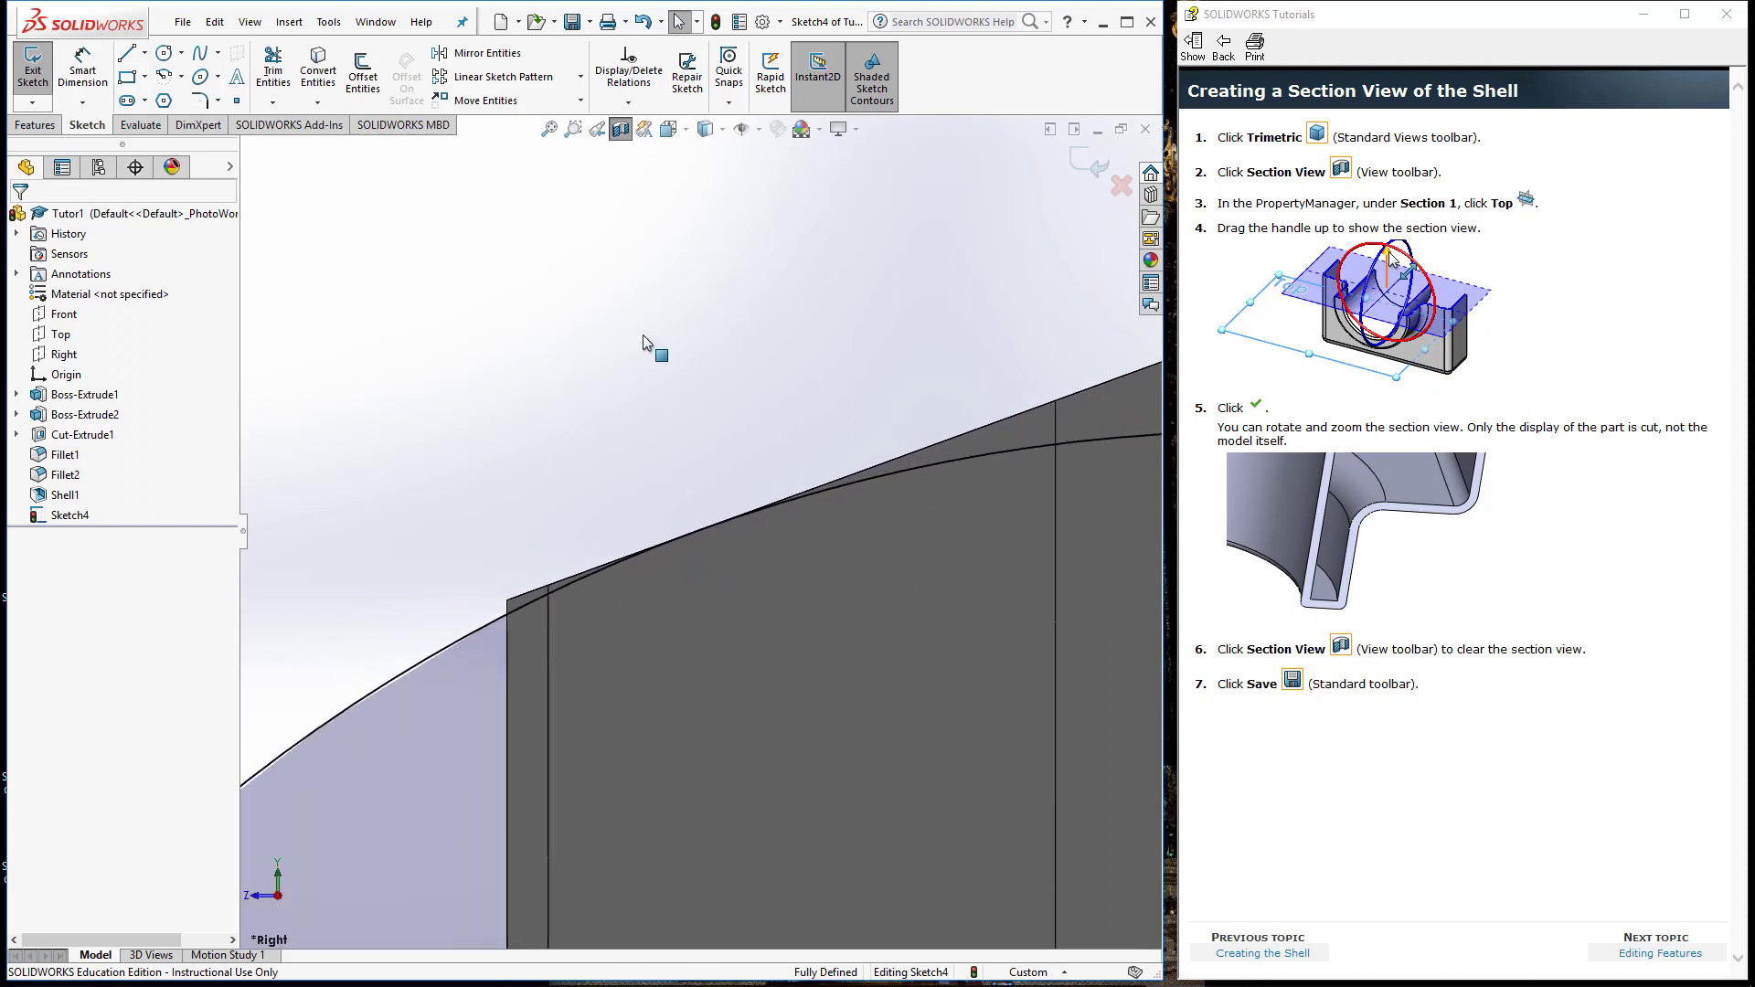
{"action": "left_click", "coordinate": [549, 129]}
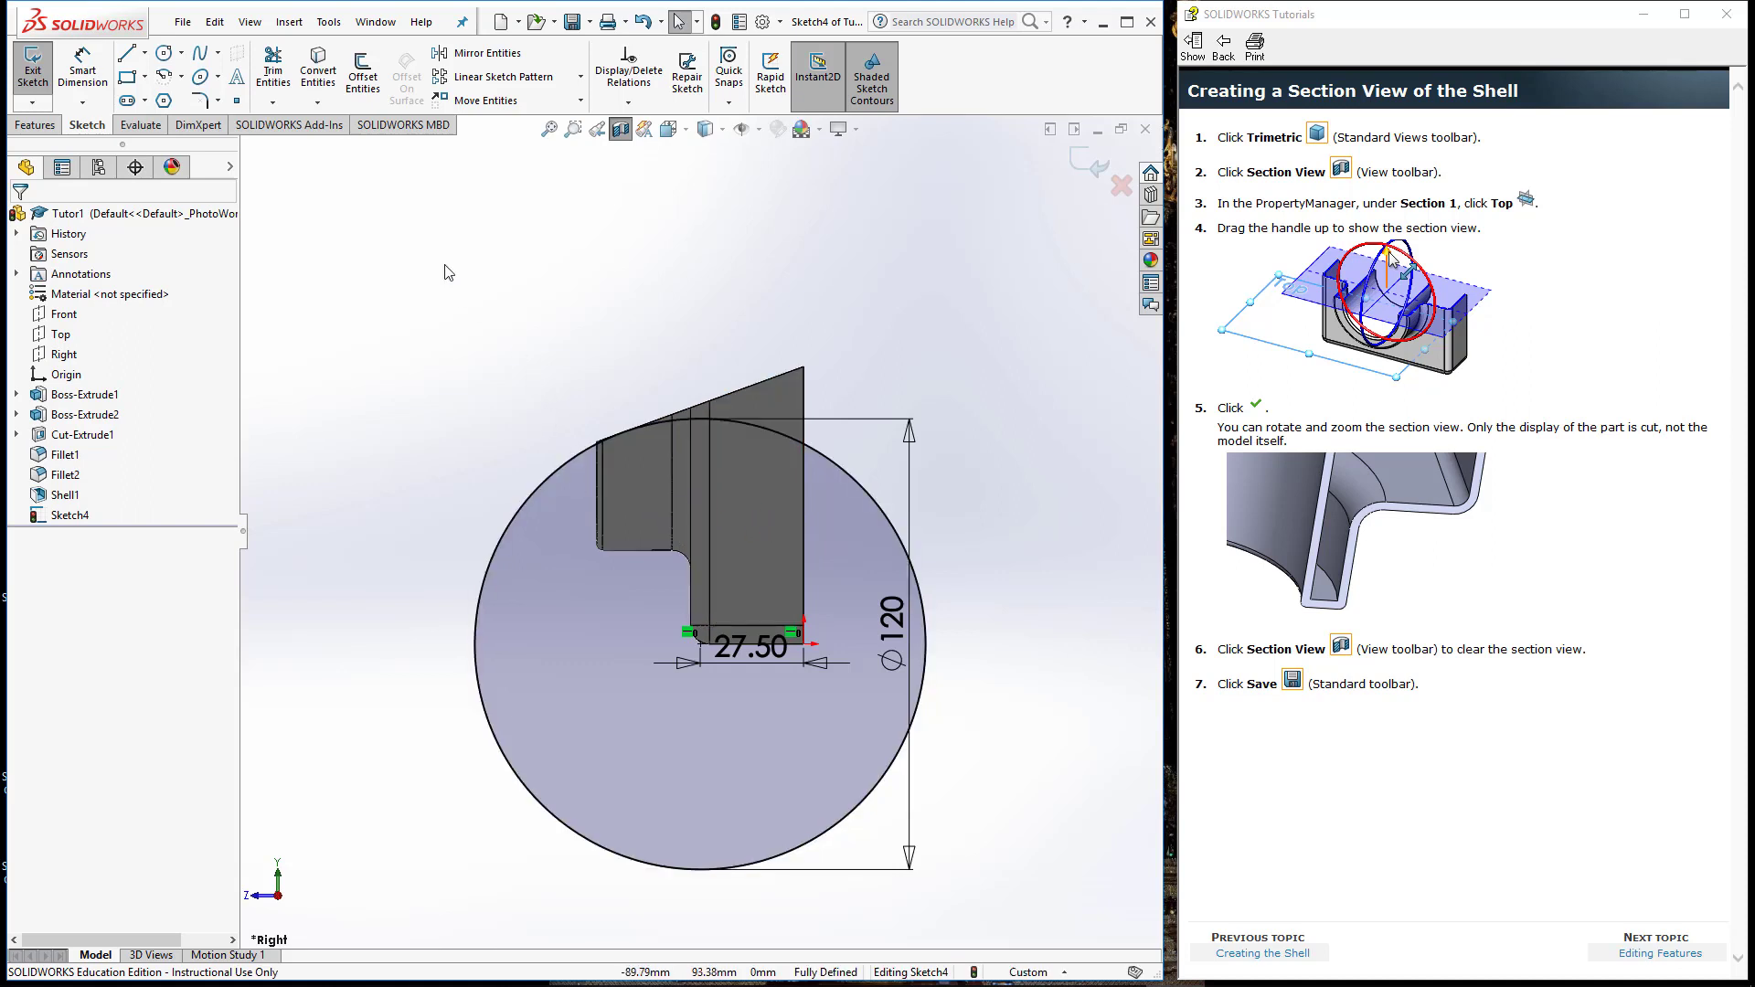
Exit the sketch and delete Sketch4 from the FeatureManager tree.
{"action": "left_click", "coordinate": [32, 69]}
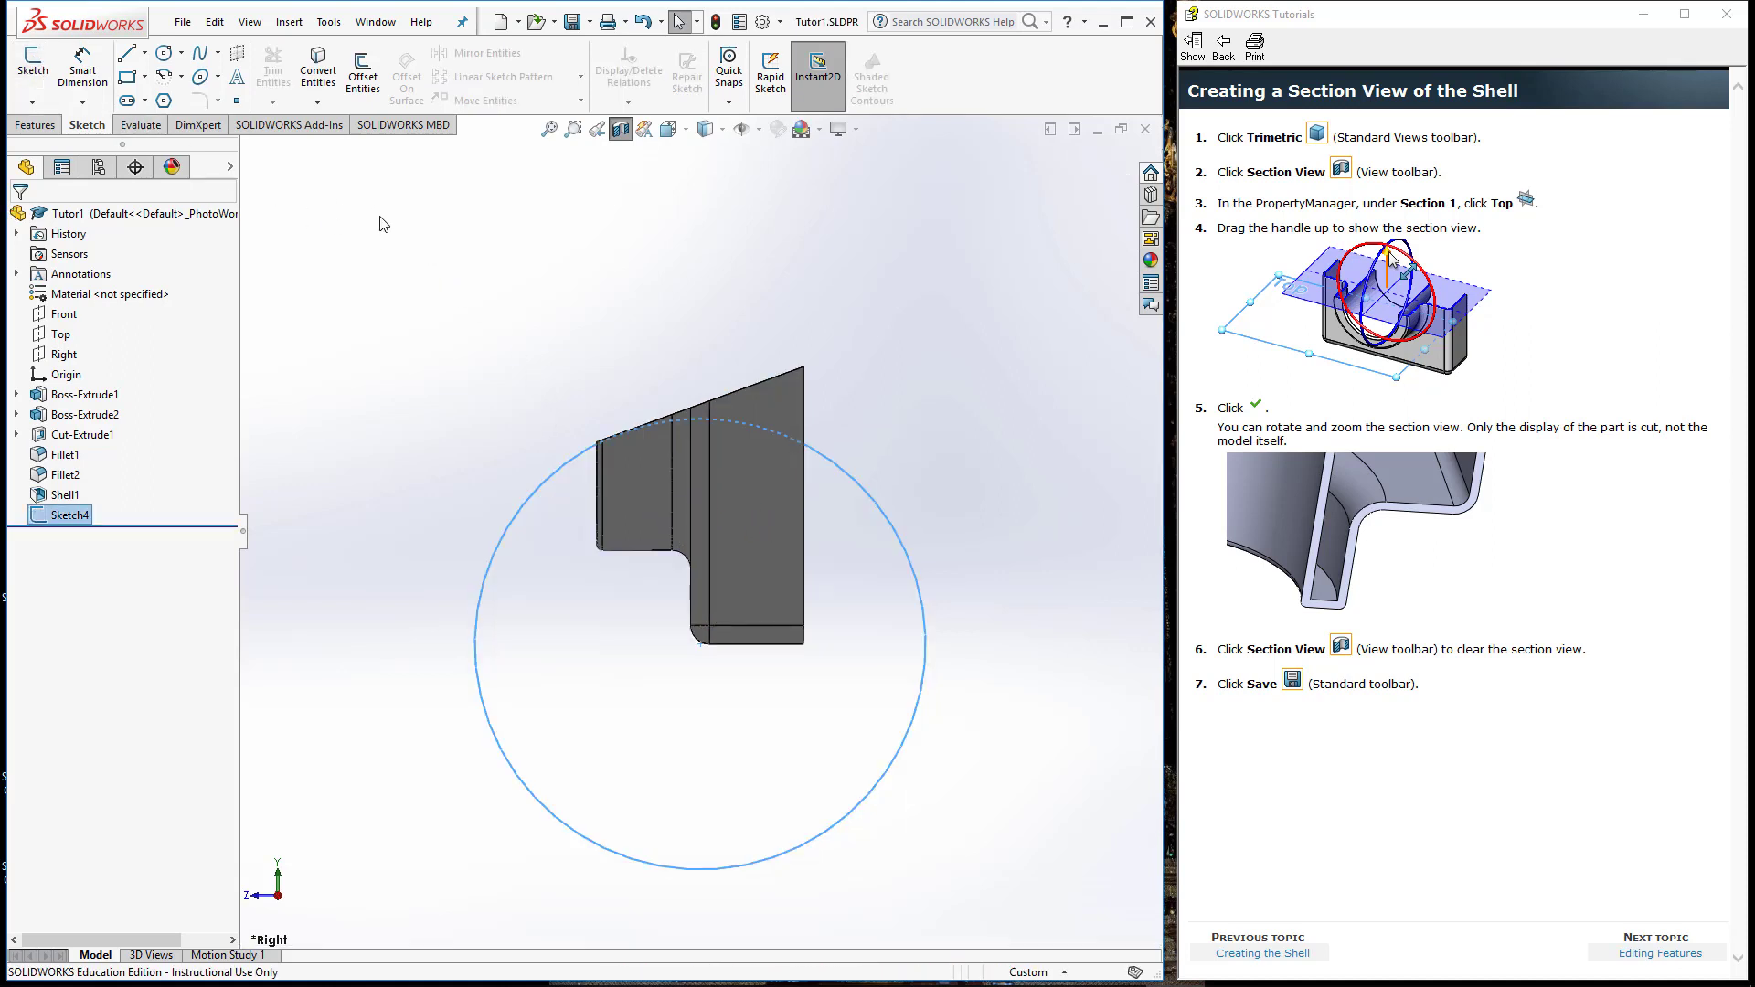
{"action": "left_click", "coordinate": [78, 516]}
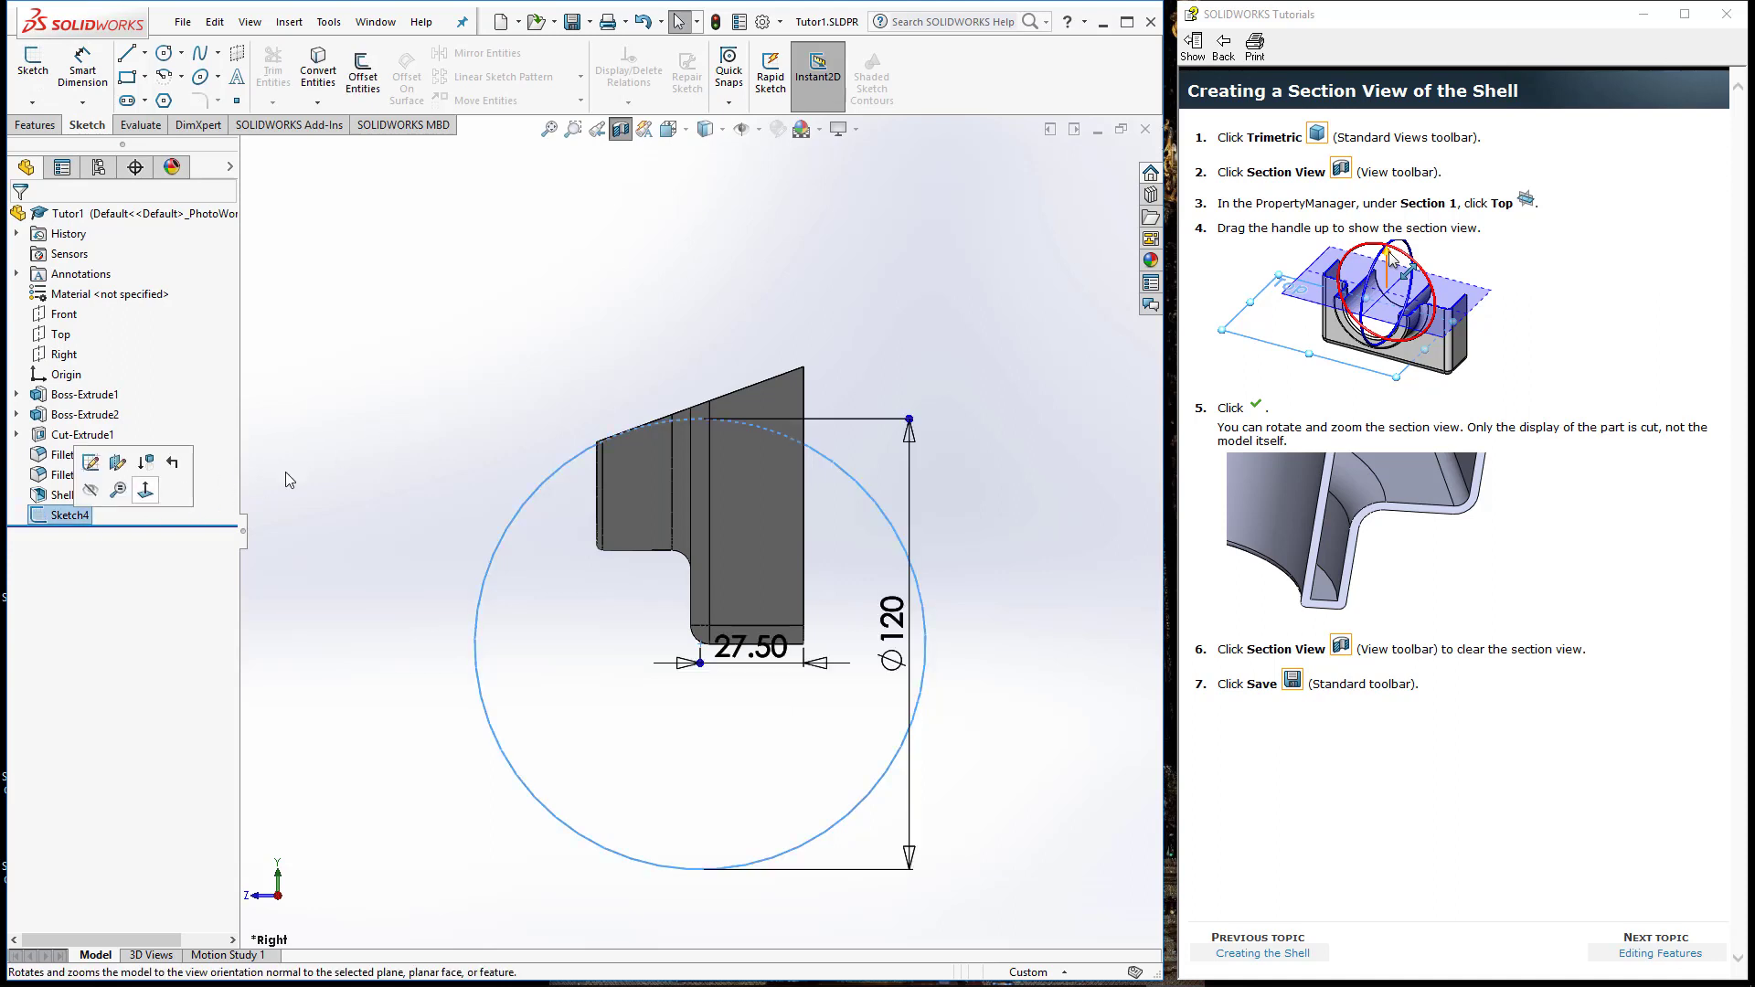
{"action": "key", "text": "Delete"}
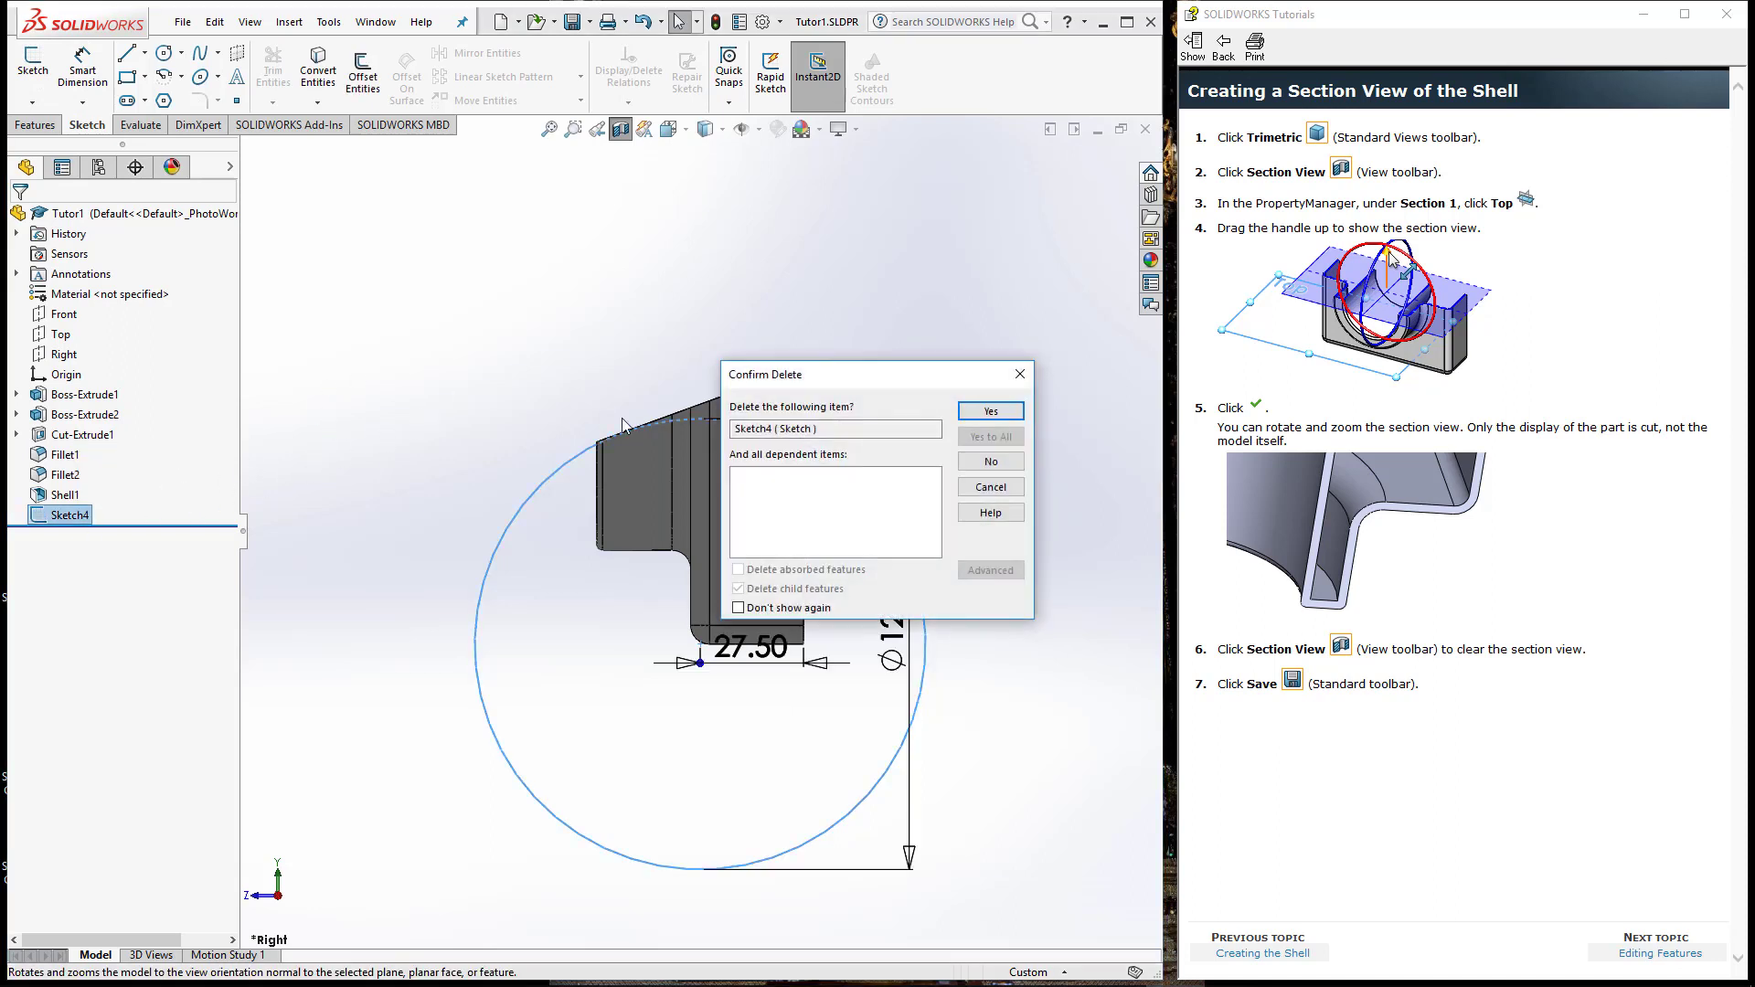
{"action": "left_click", "coordinate": [991, 413]}
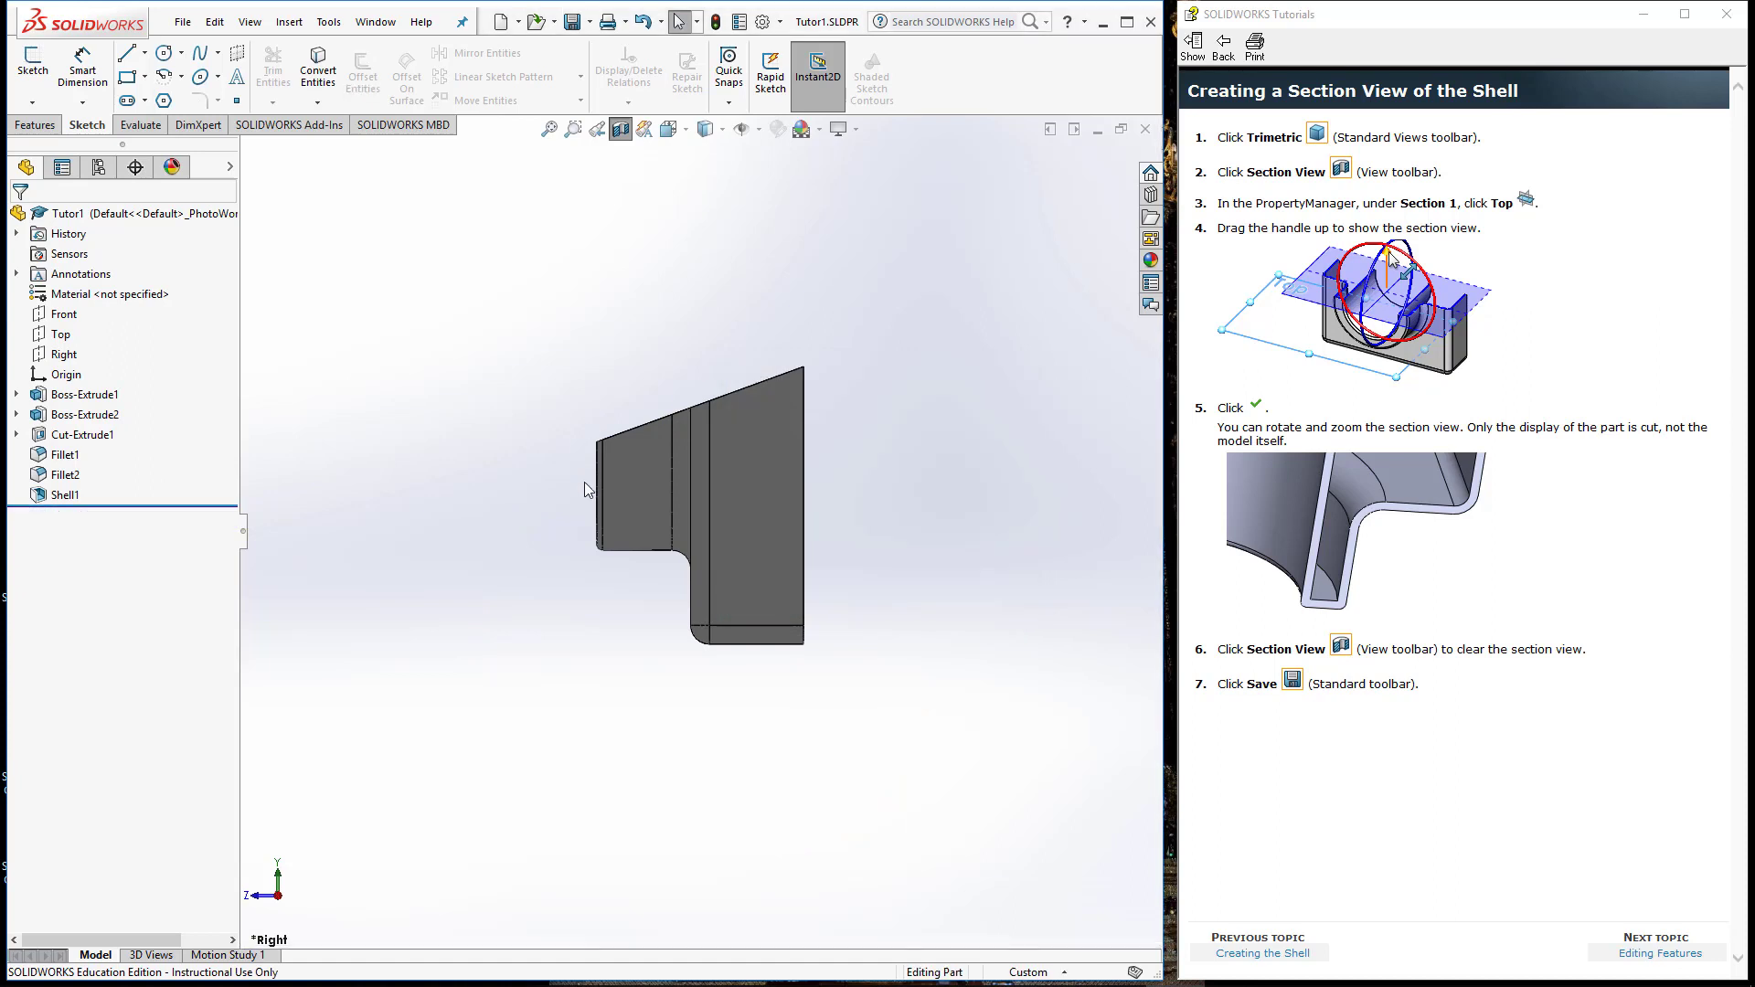
Show the part in Trimetric view and advance the tutorial to Editing Features.
{"action": "left_click", "coordinate": [688, 135]}
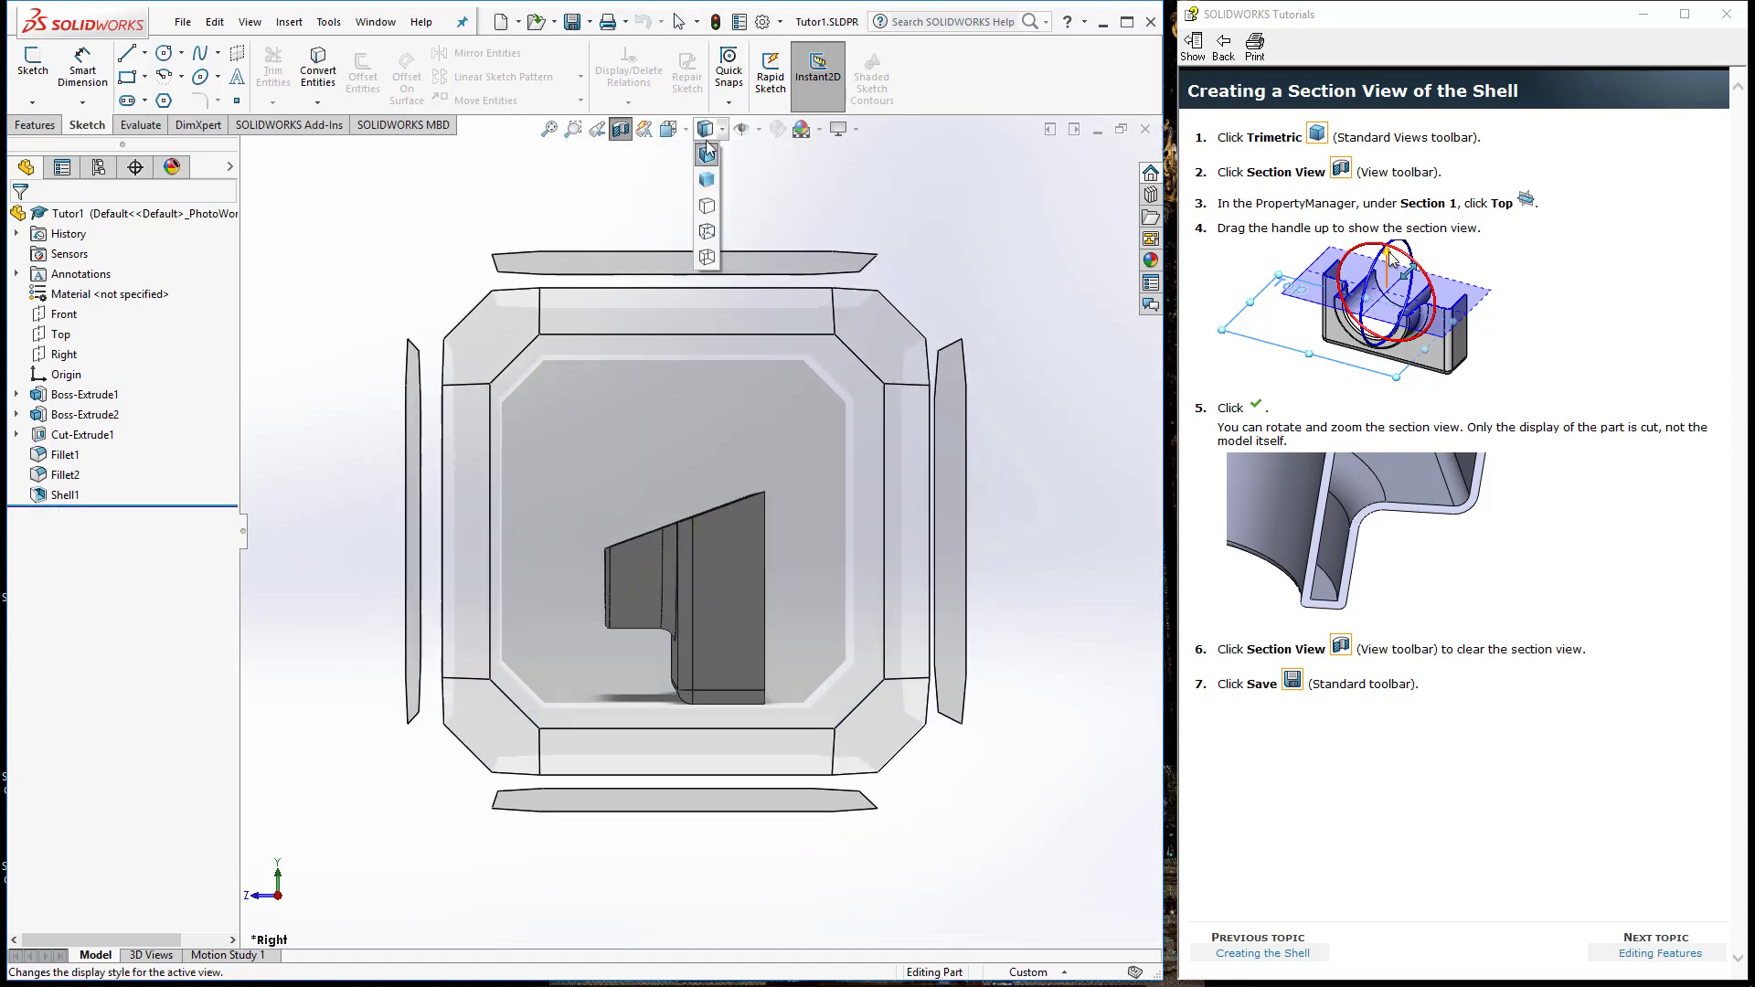
{"action": "left_click", "coordinate": [771, 181]}
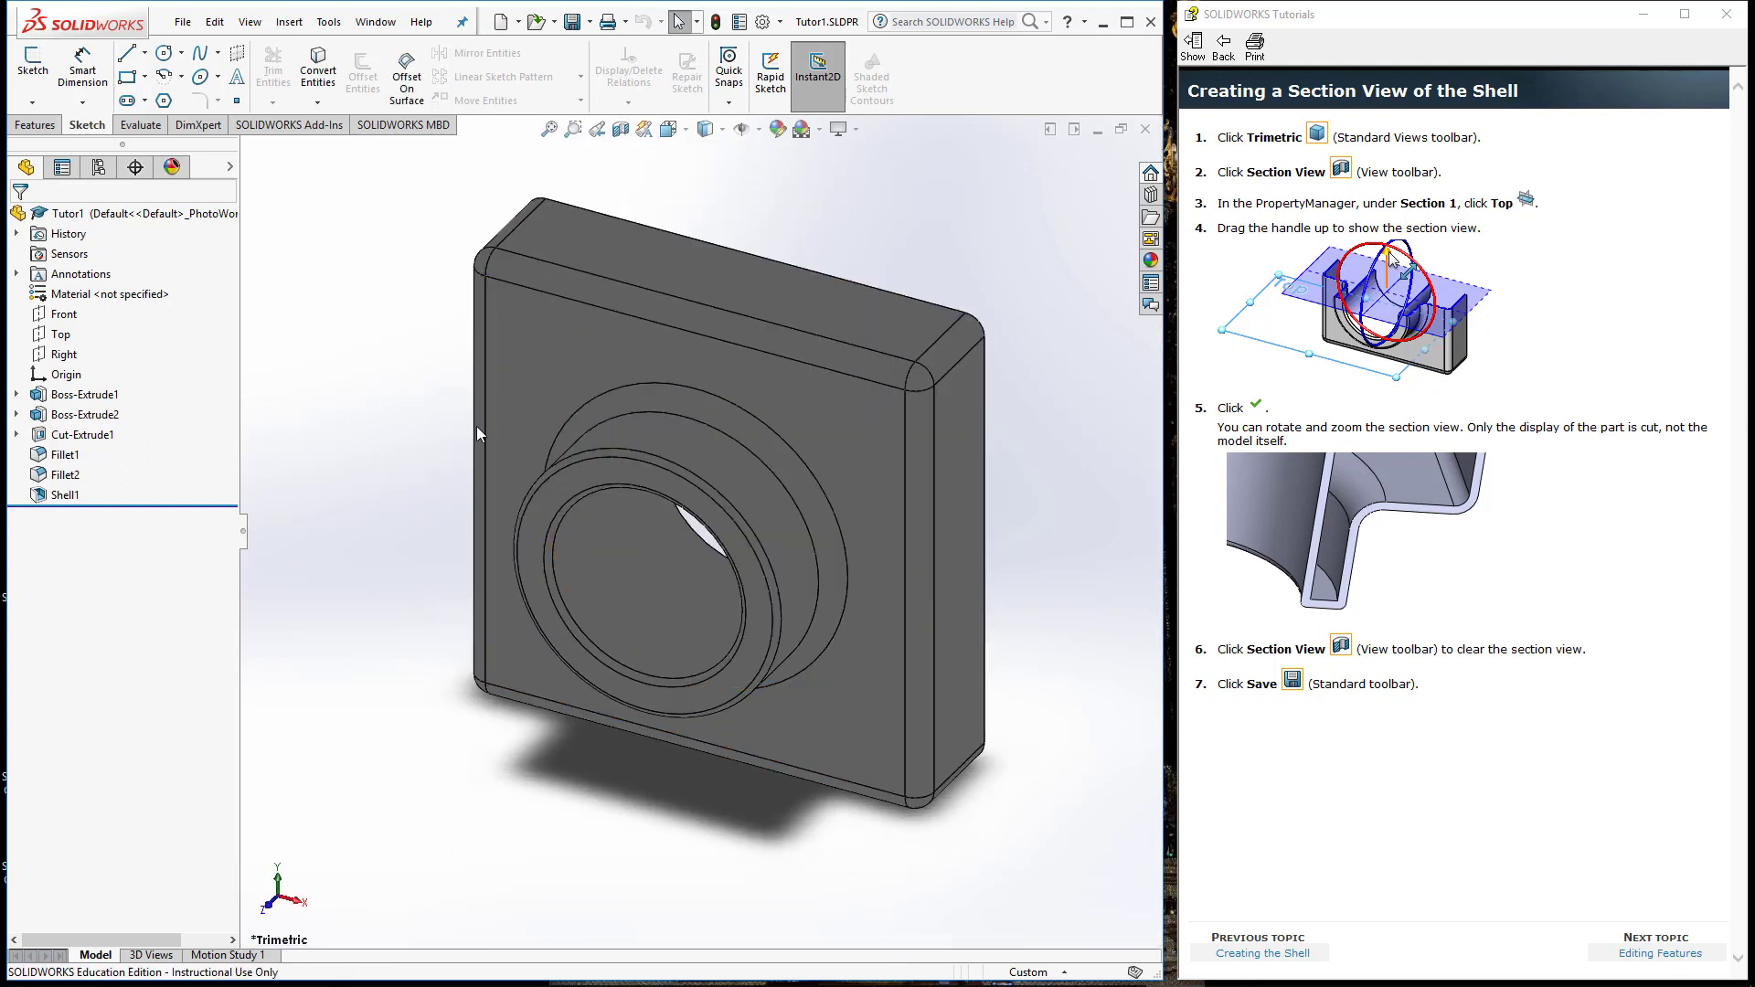
{"action": "left_click", "coordinate": [1669, 953]}
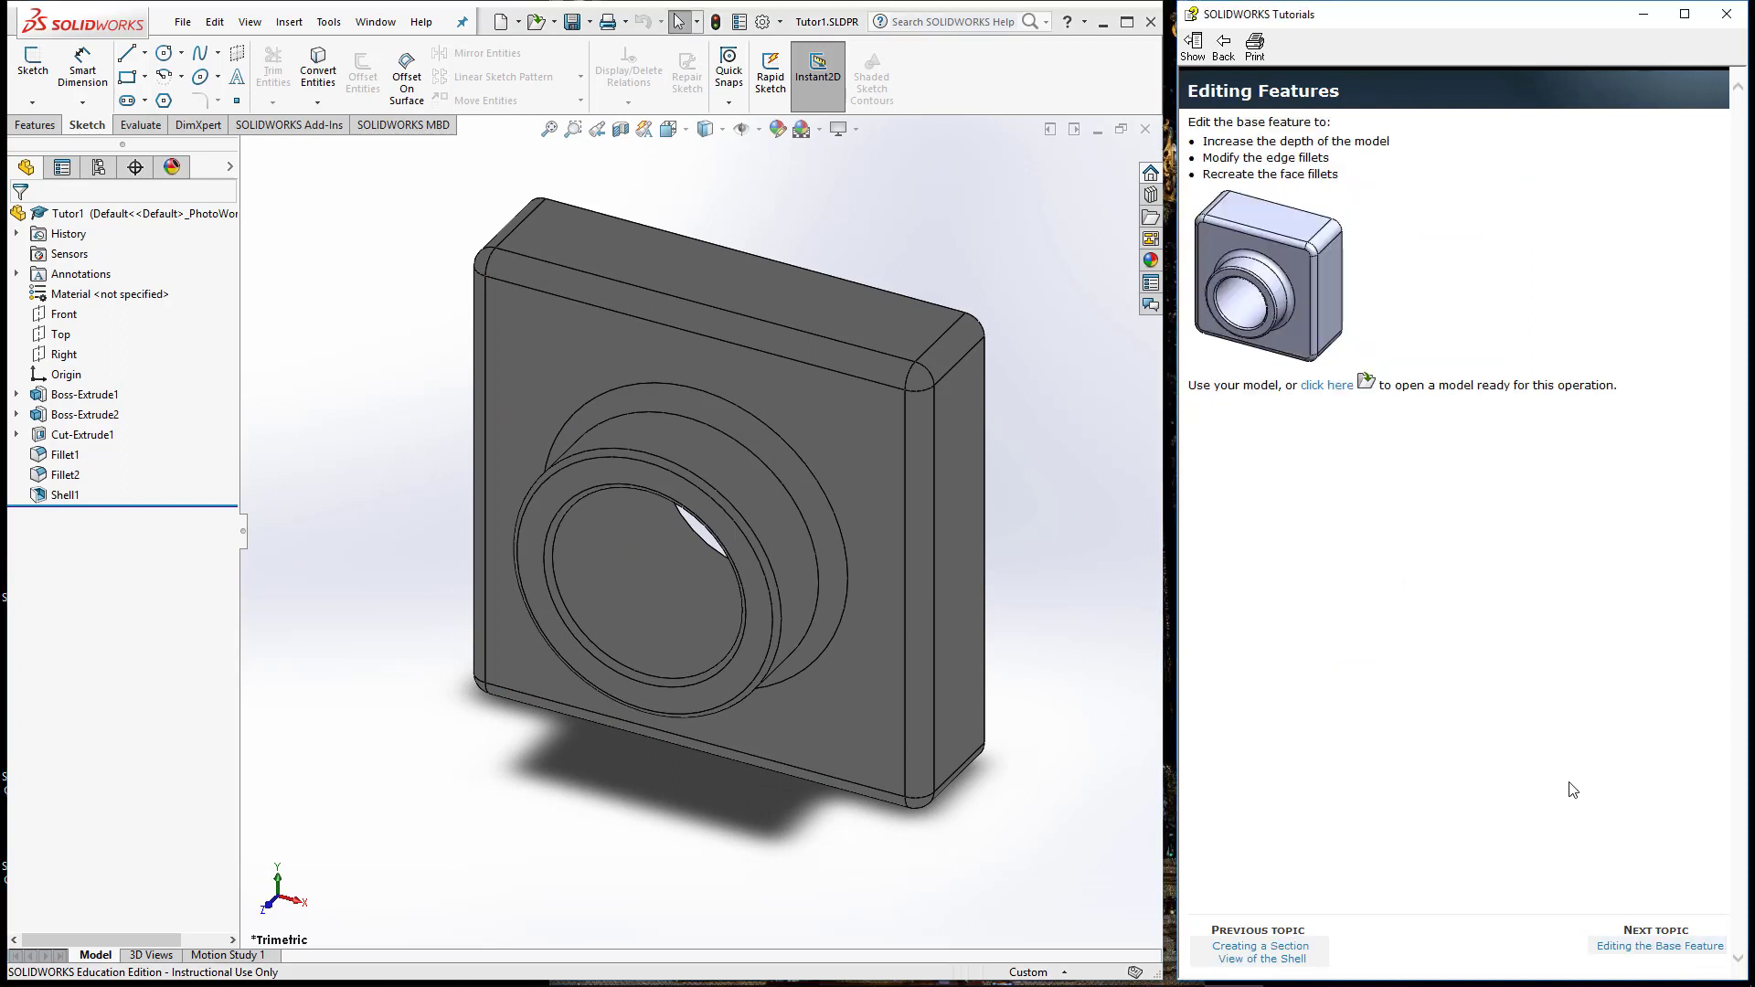
Go to the Editing the Base Feature page and show Boss-Extrude1's 120, 120, 30 dimensions.
{"action": "left_click", "coordinate": [1655, 950]}
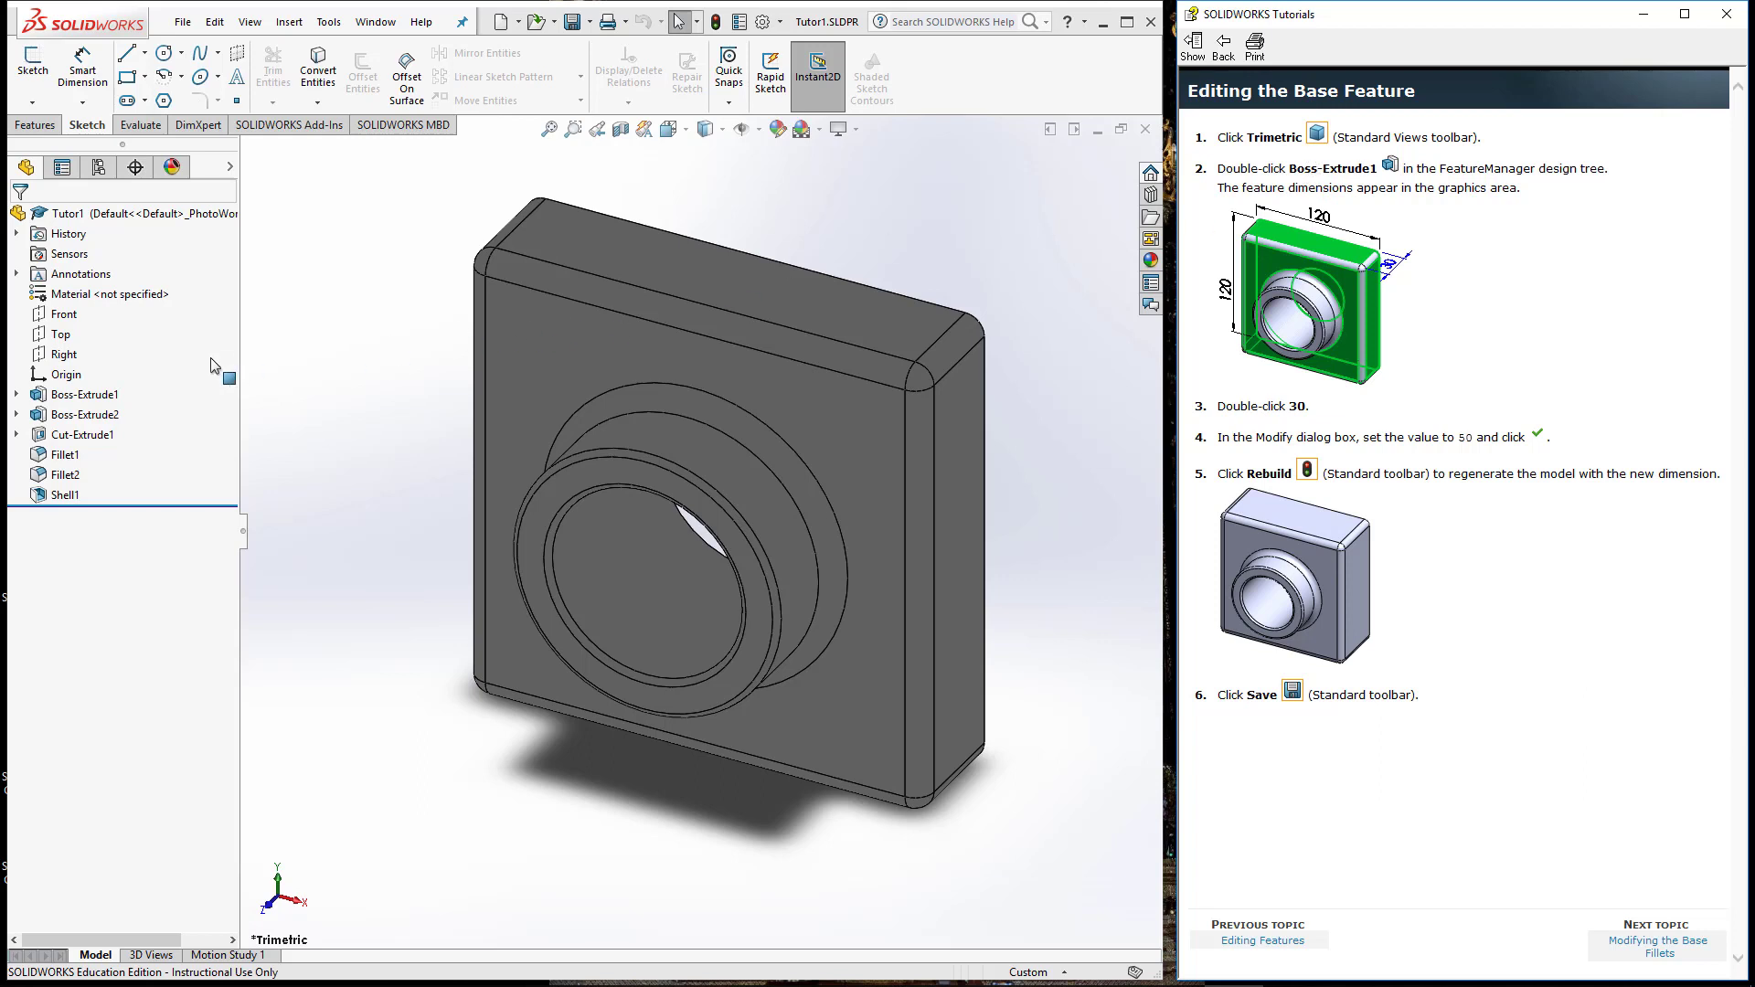
{"action": "double_click", "coordinate": [84, 395]}
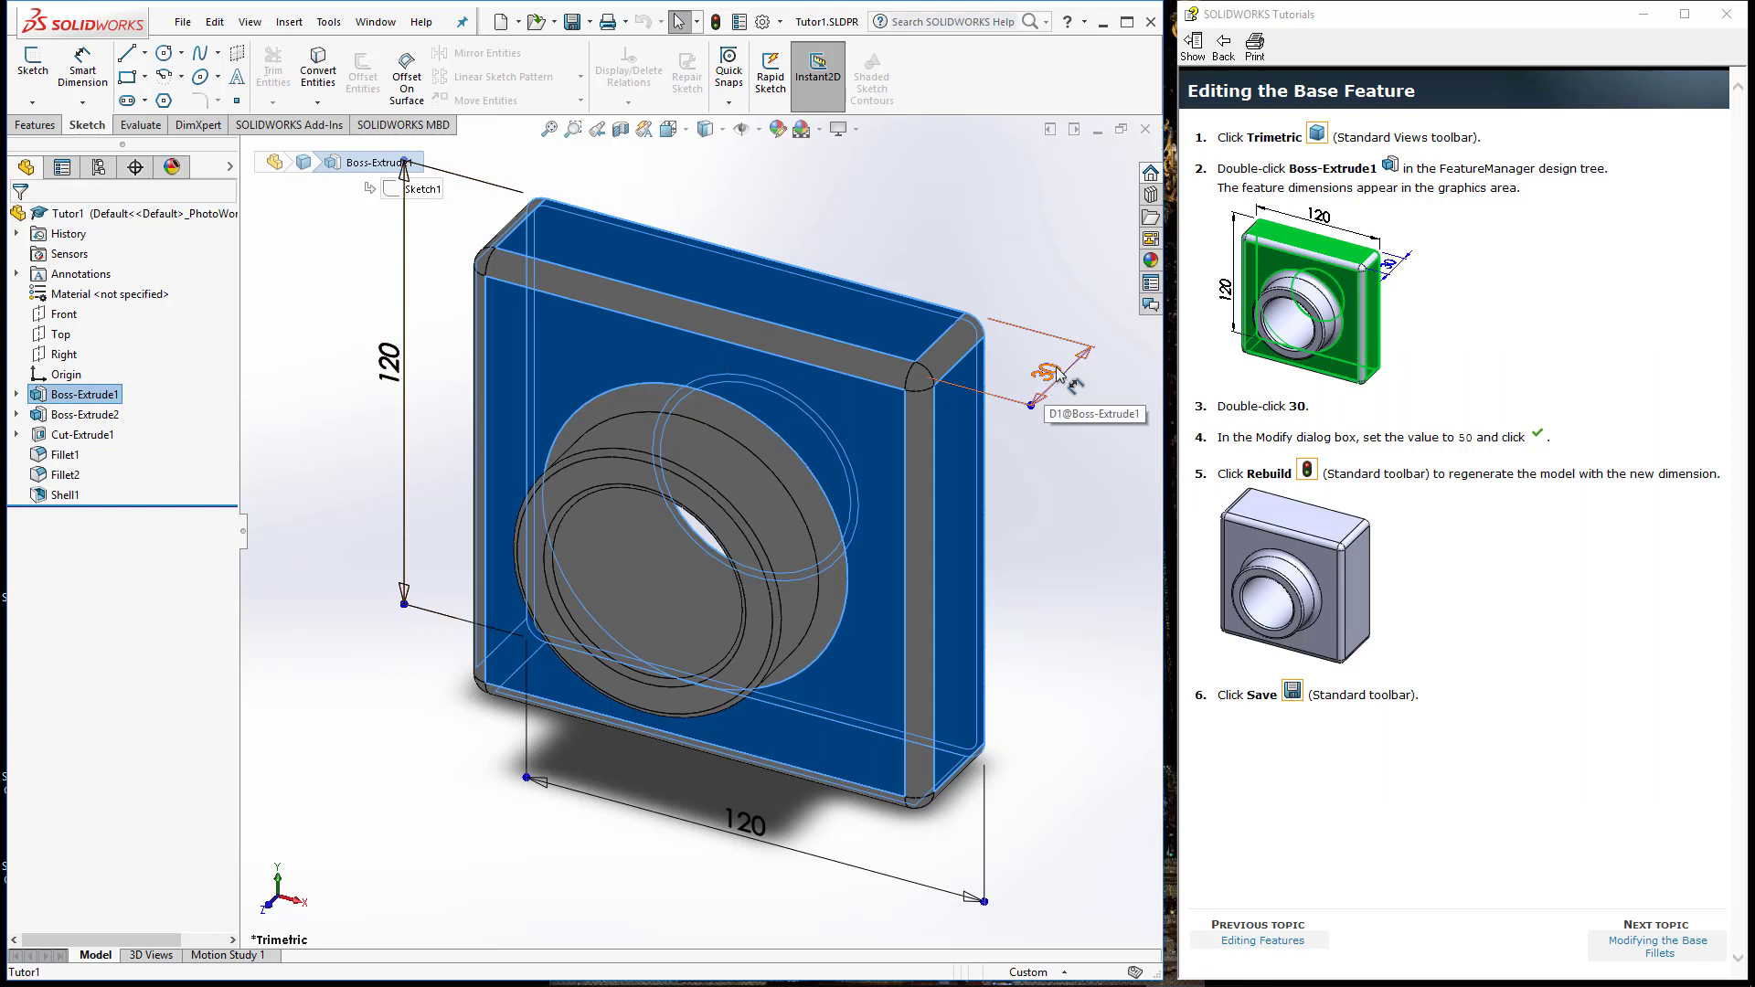
Edit the Boss-Extrude1 feature and change its depth from 30 mm to 50 mm.
{"action": "right_click", "coordinate": [89, 394]}
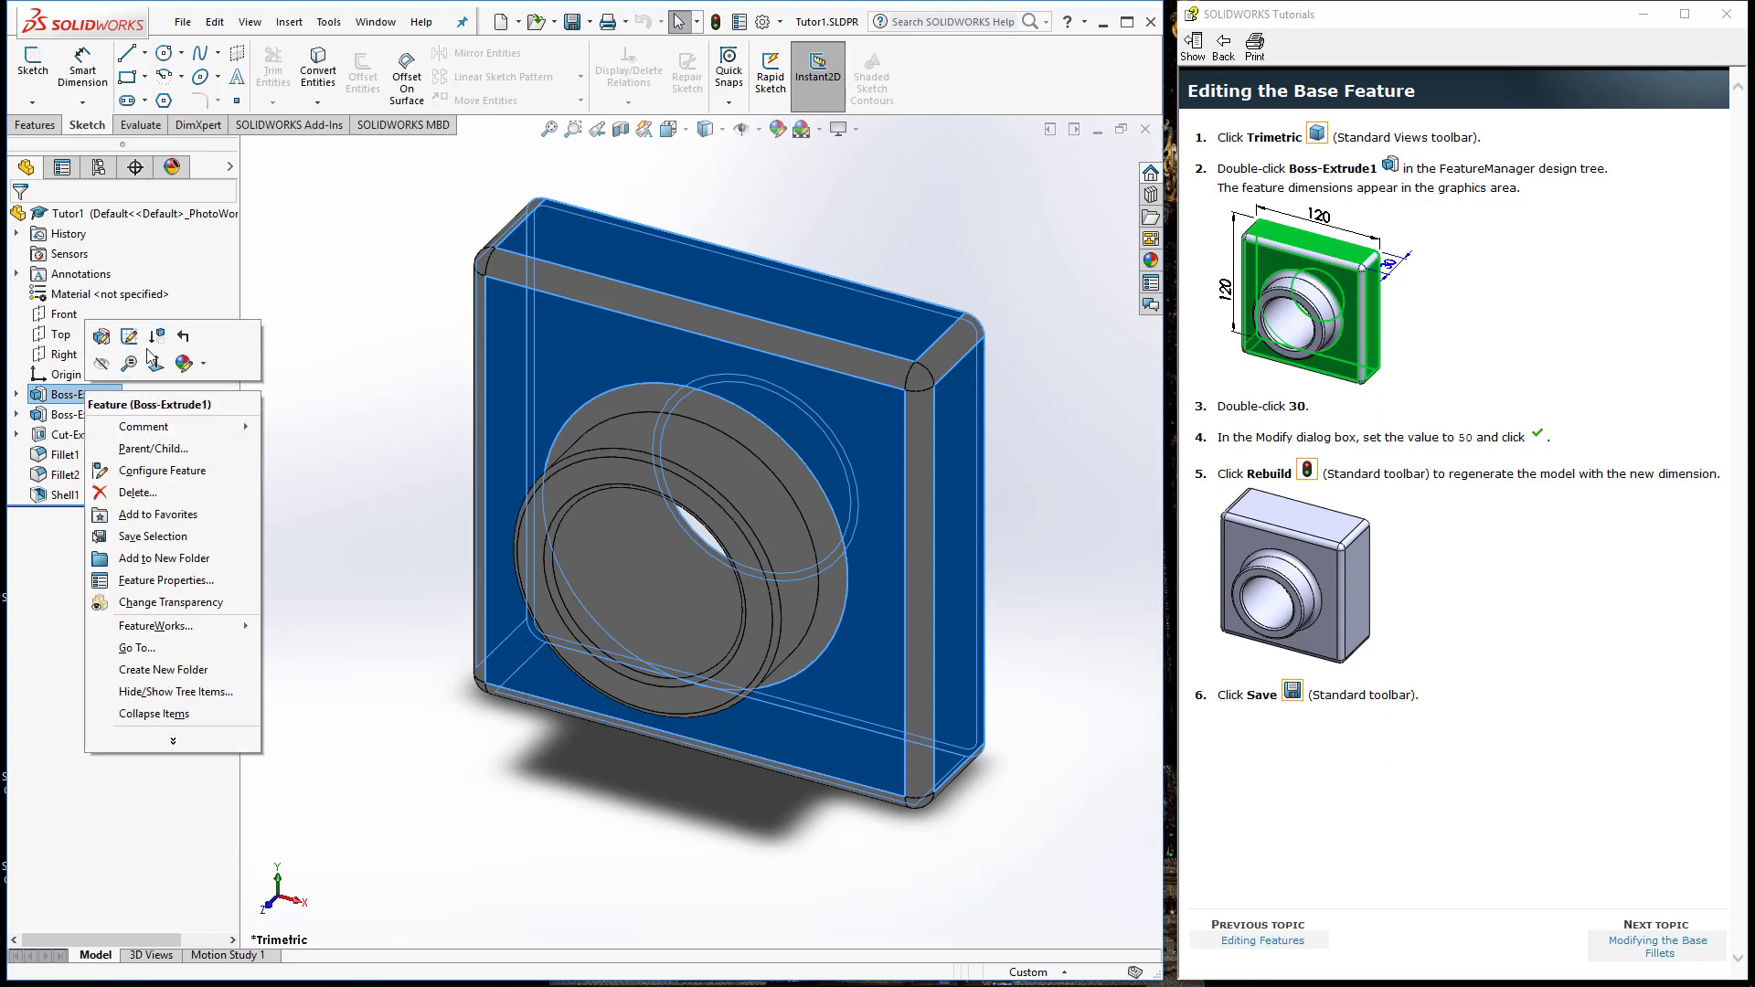
{"action": "left_click", "coordinate": [102, 338]}
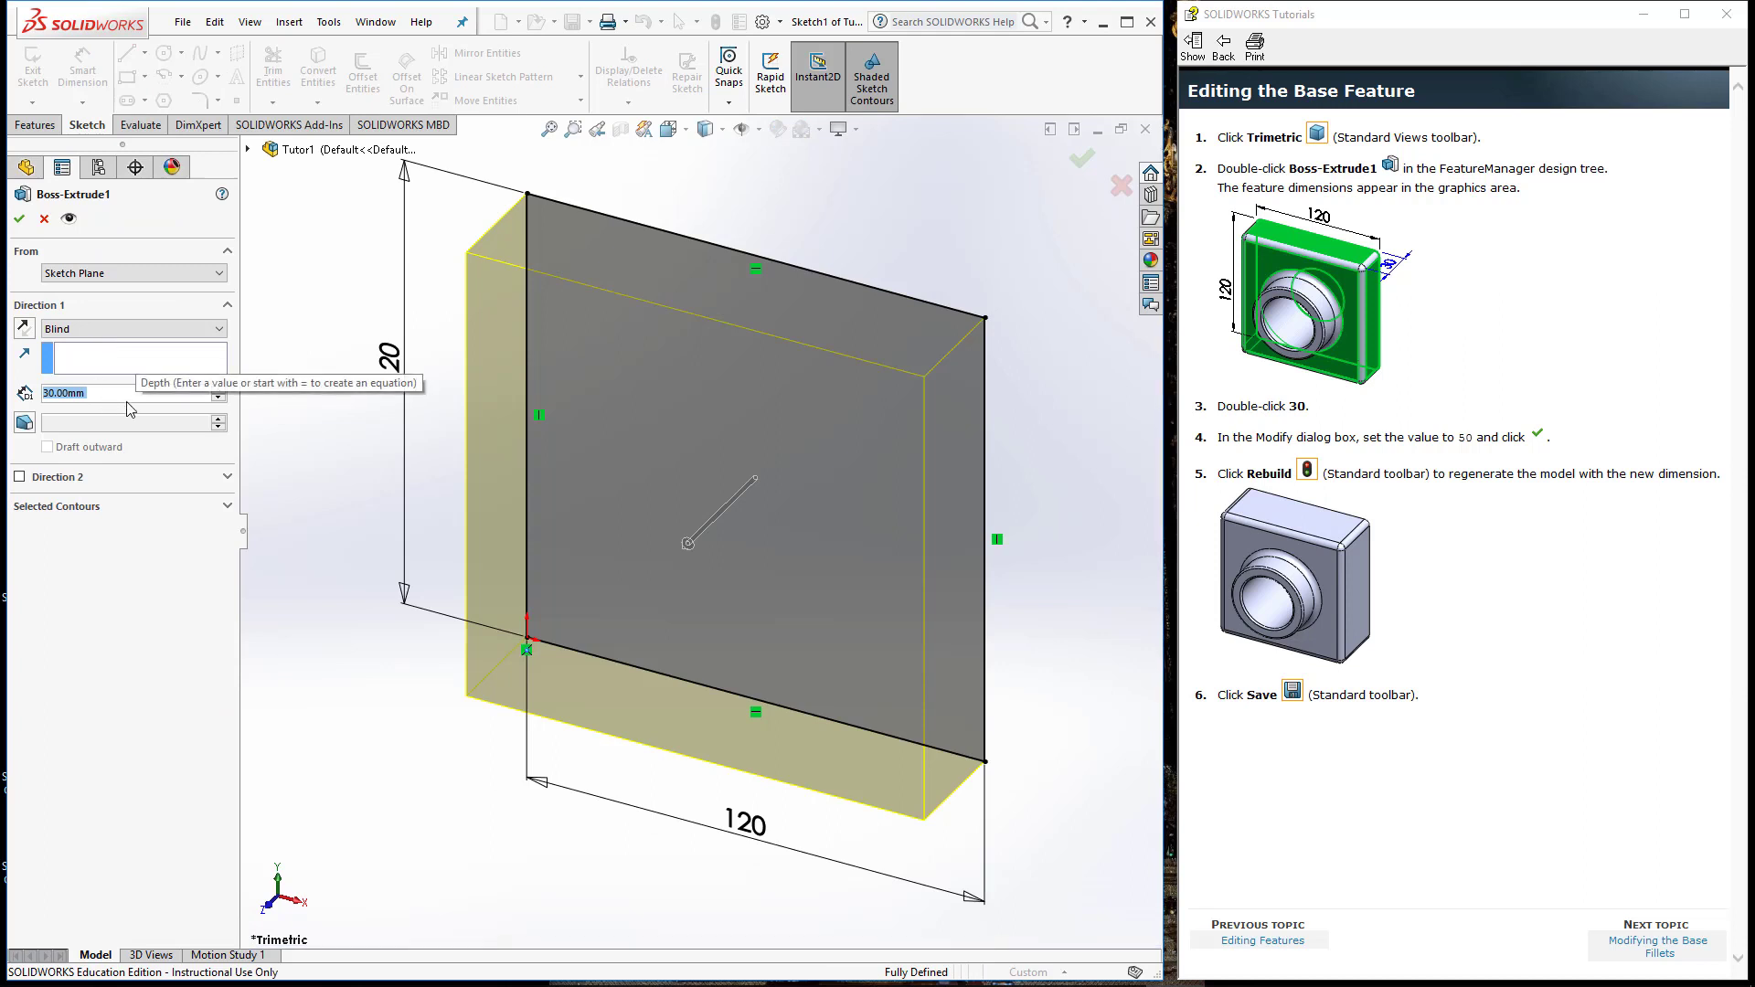
{"action": "type", "text": "50"}
{"action": "key", "text": "Return"}
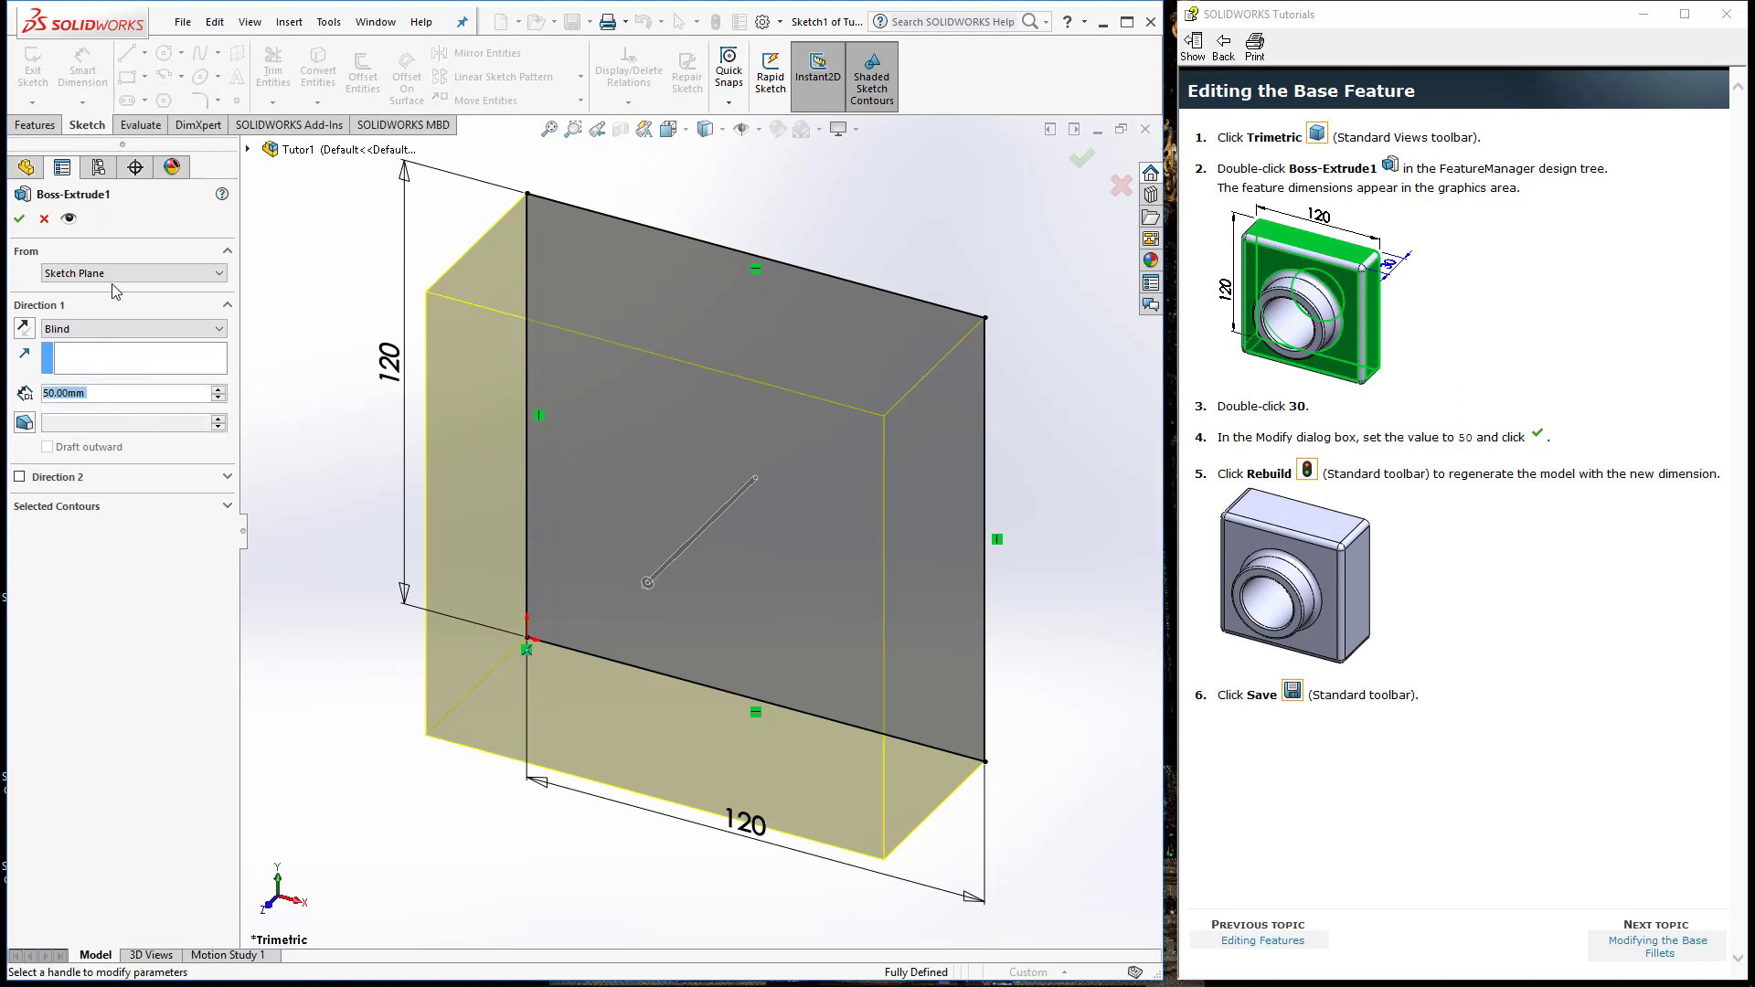
{"action": "left_click", "coordinate": [16, 221]}
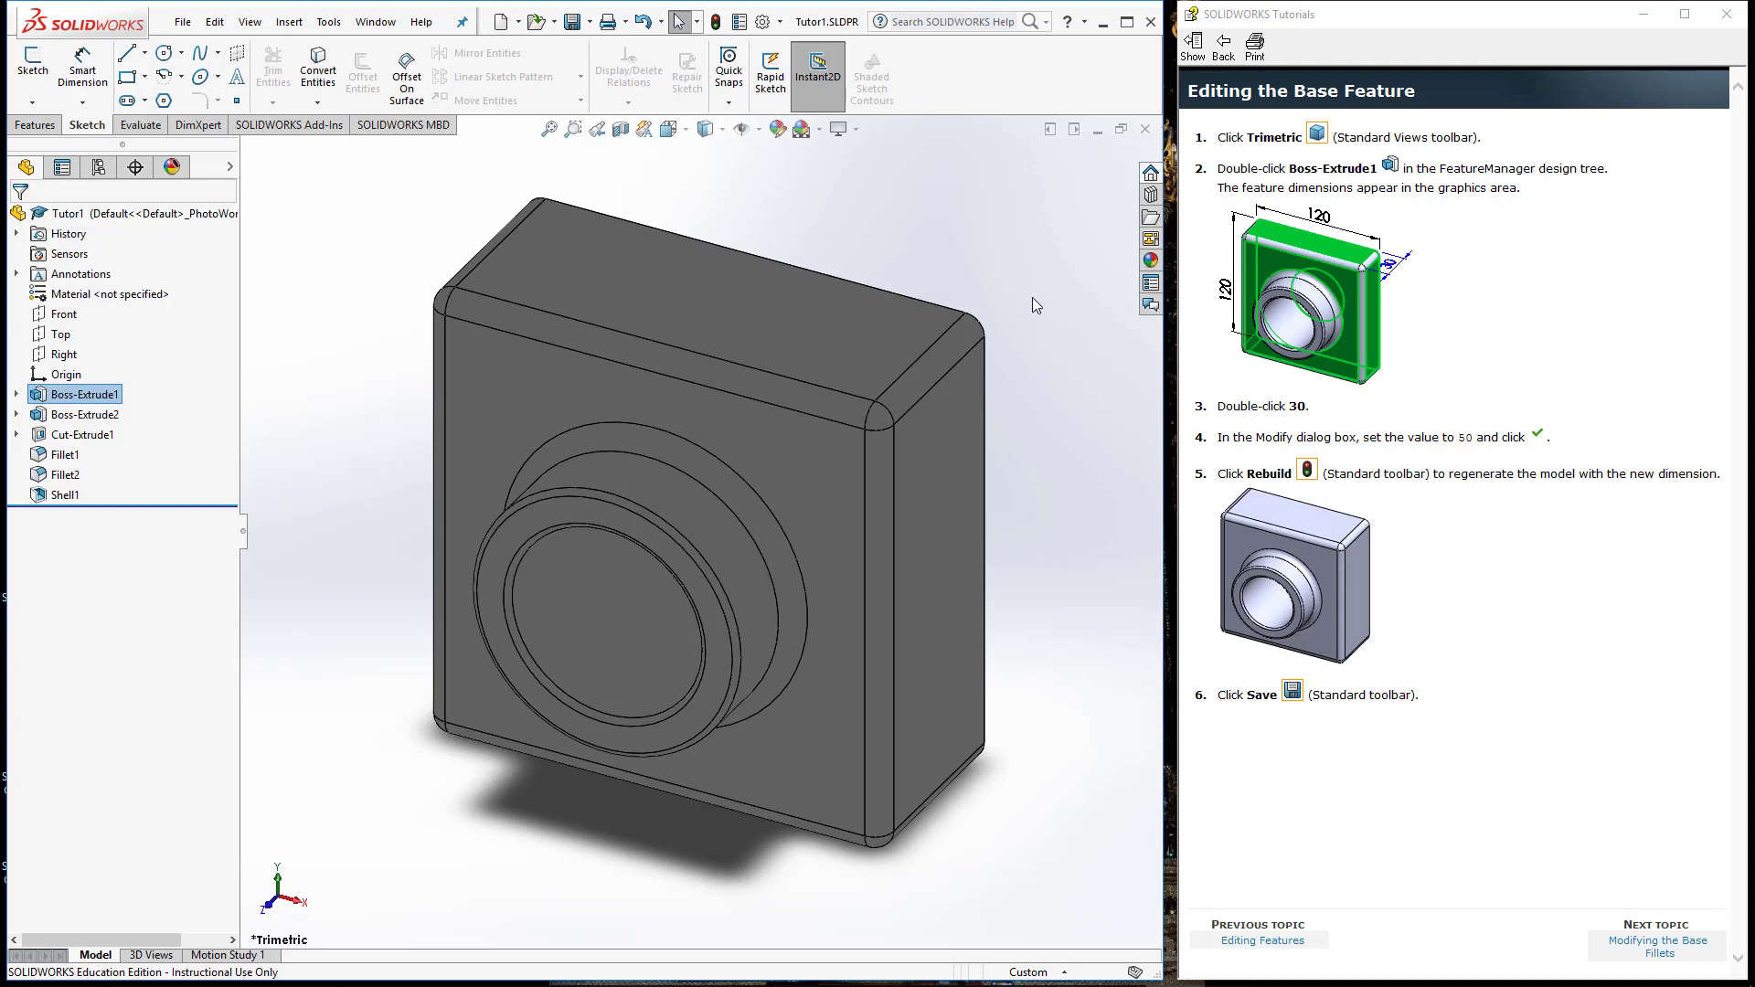
Save the part and advance the tutorial past Modifying the Base Fillets to Recreating the Face Fillets.
{"action": "key", "text": "ctrl+s"}
{"action": "left_click", "coordinate": [1660, 953]}
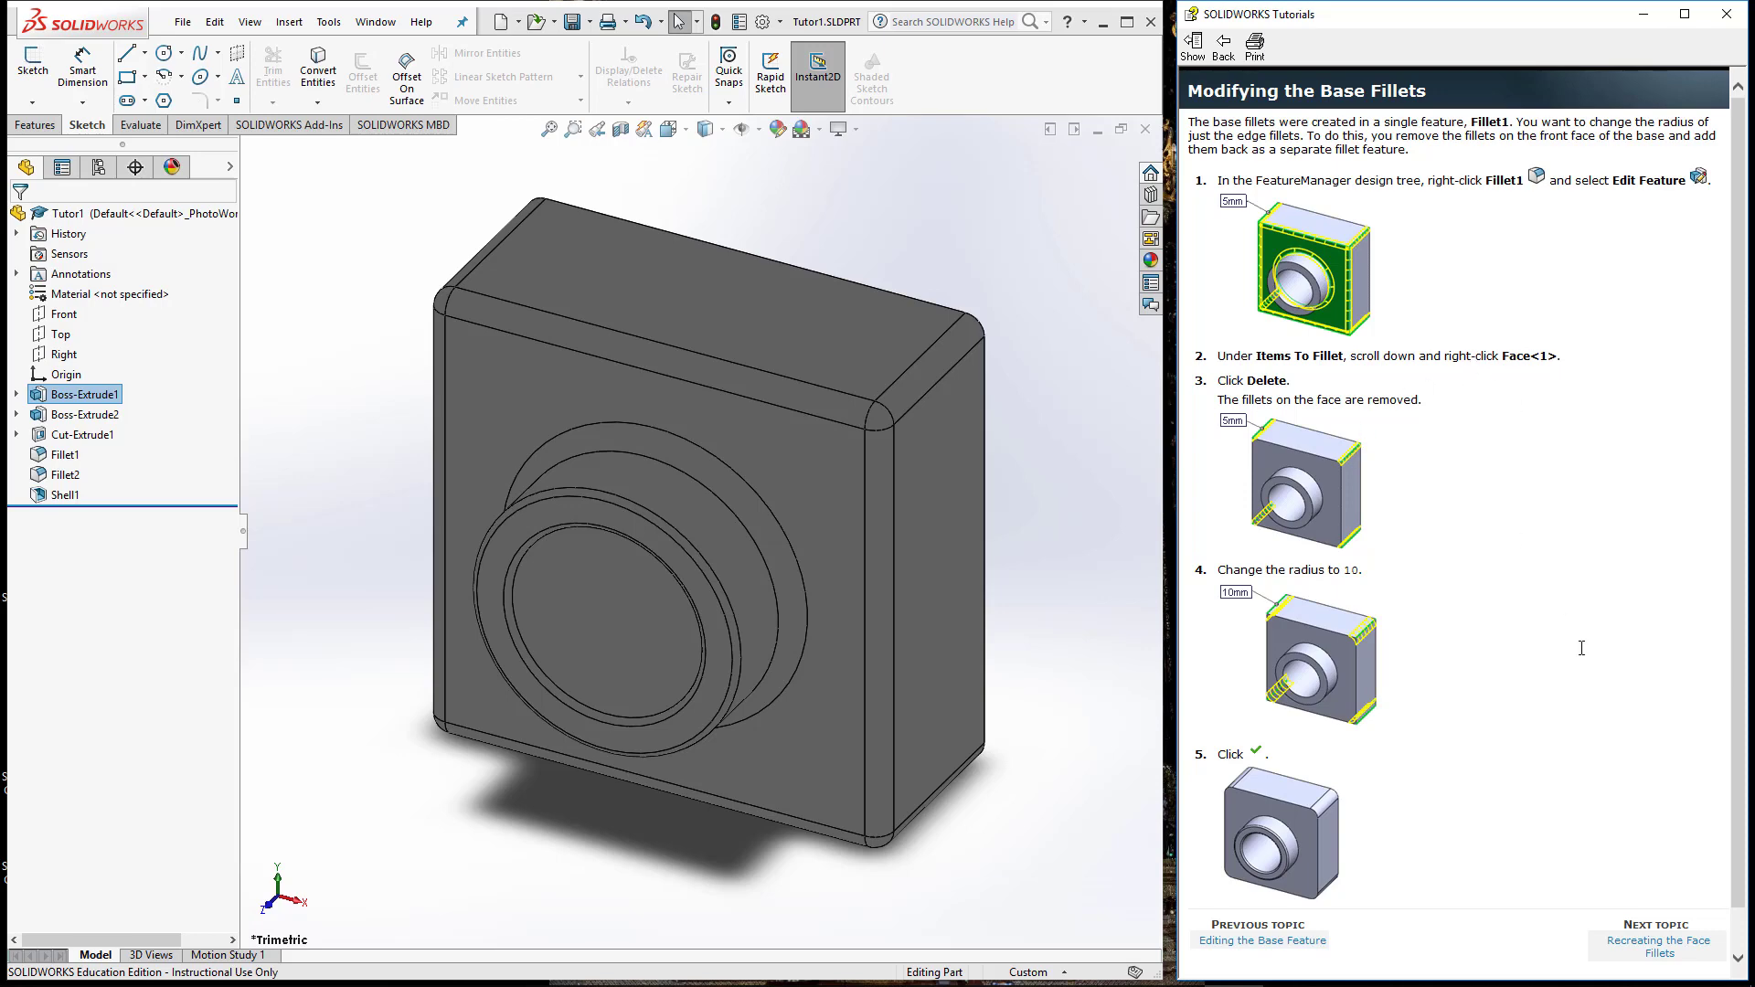
{"action": "left_click", "coordinate": [1661, 943]}
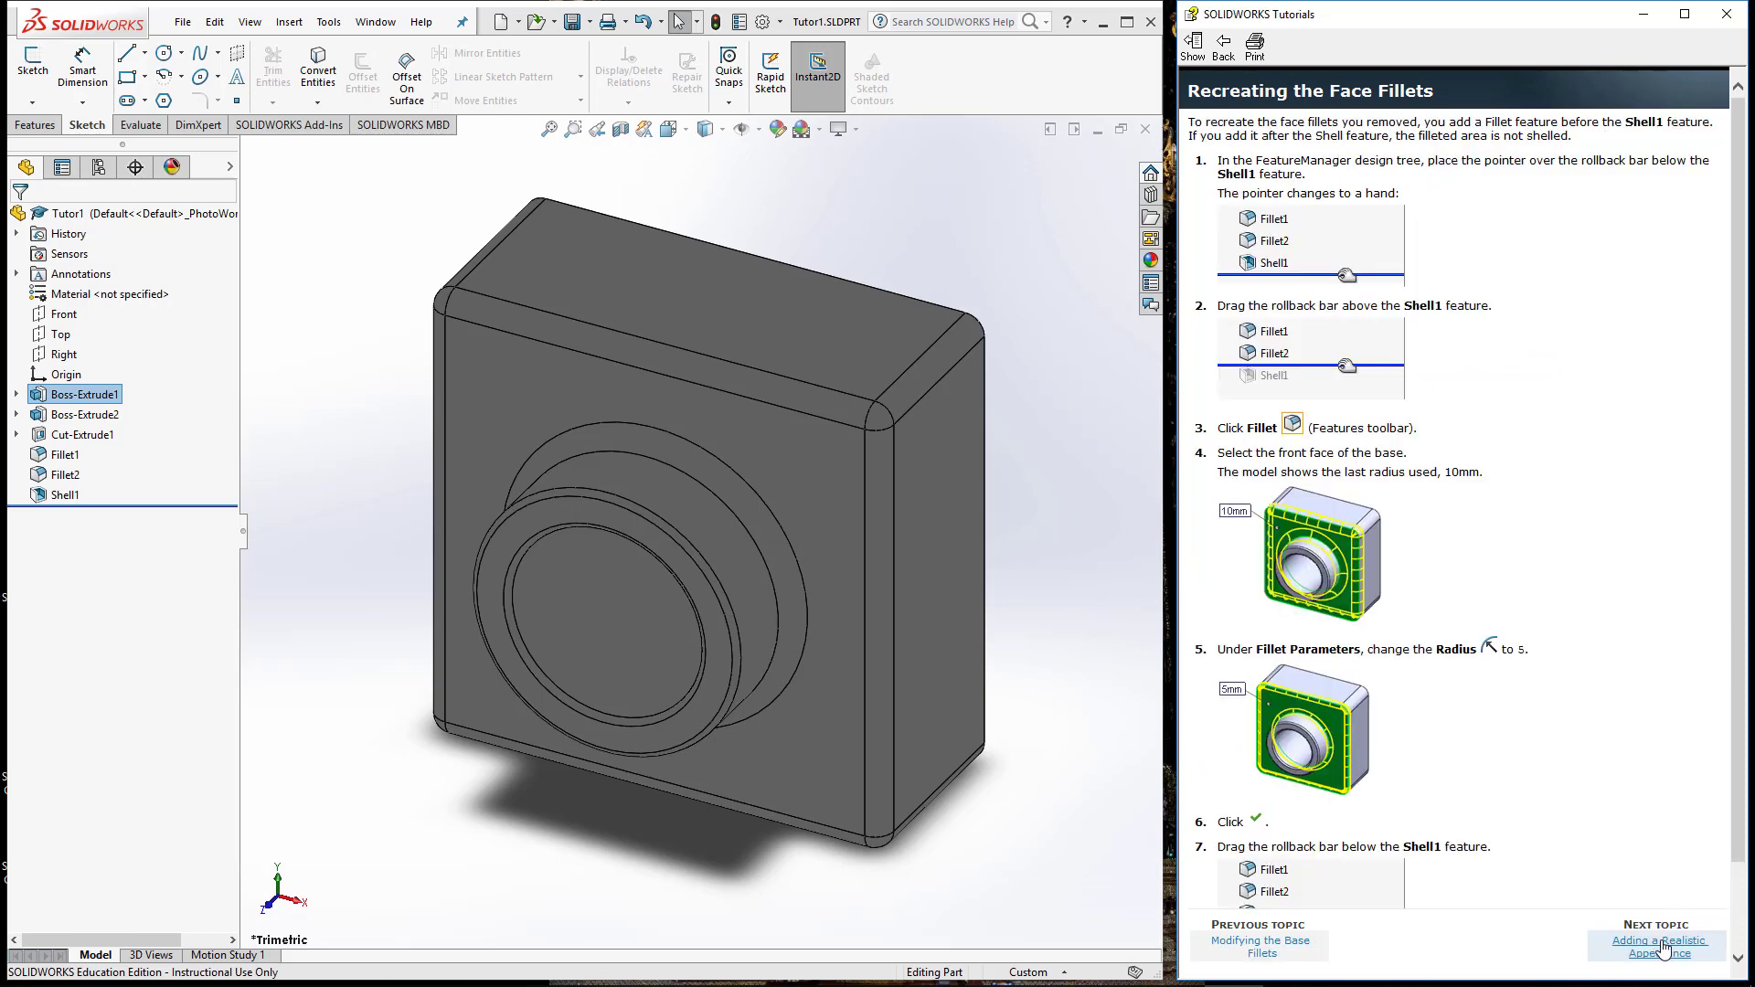